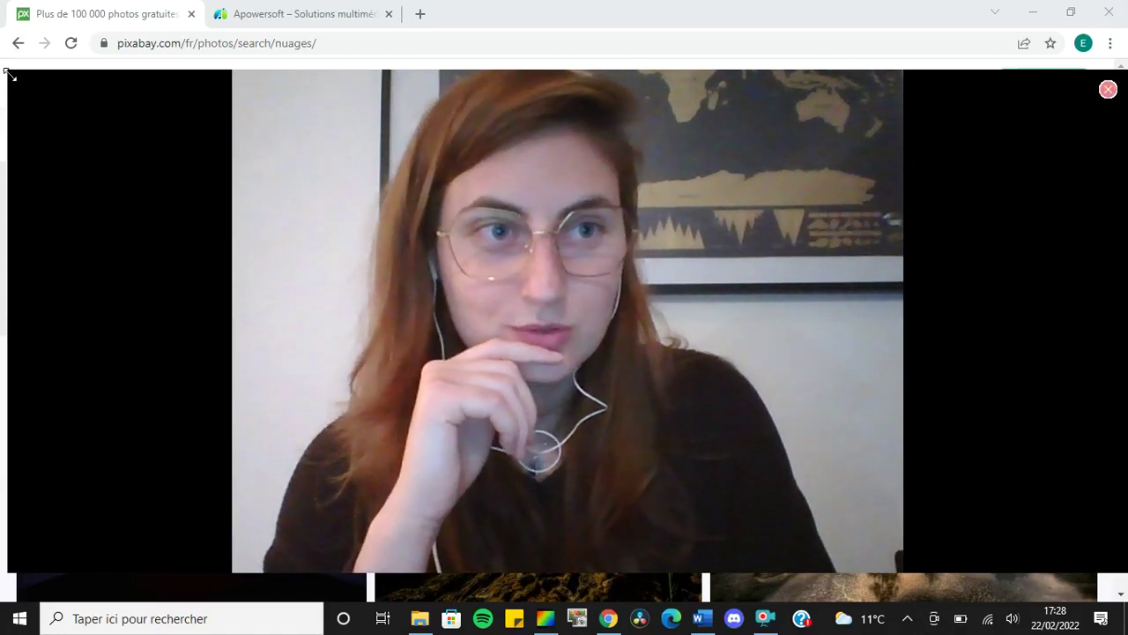
{"action": "left_click_drag", "start_coordinate": [9, 76], "coordinate": [728, 424]}
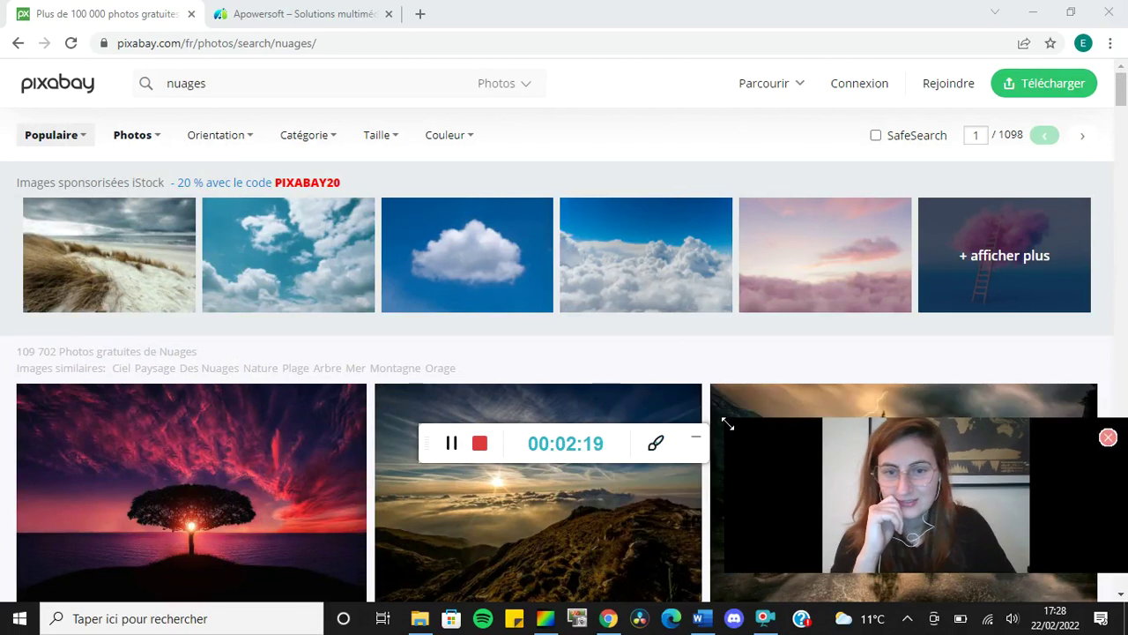
{"action": "left_click", "coordinate": [696, 438]}
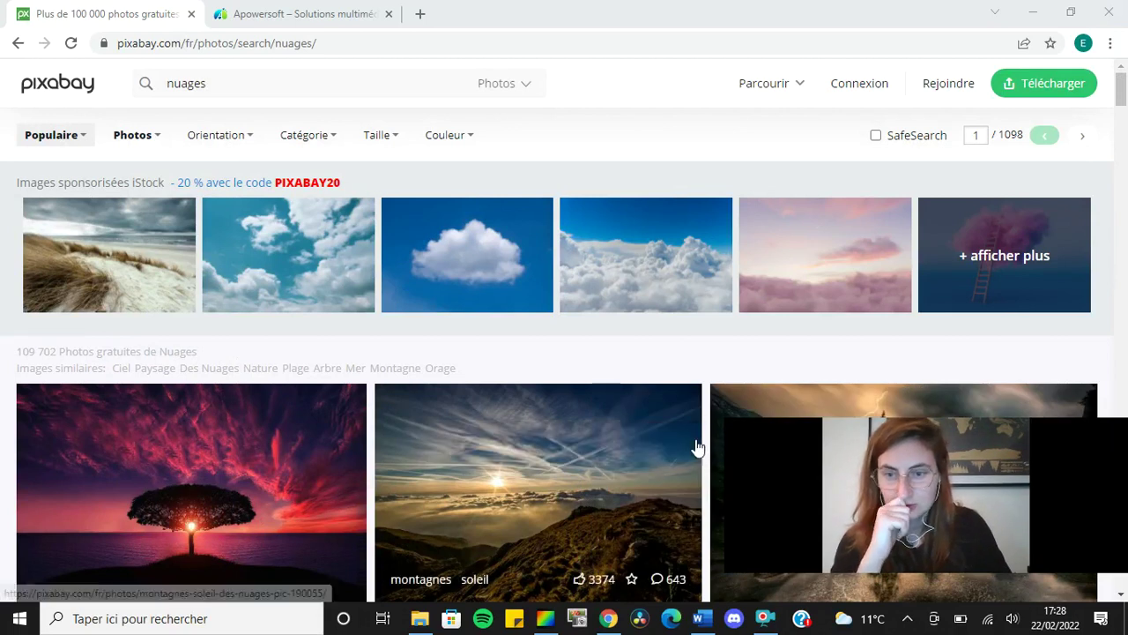
{"action": "left_click_drag", "start_coordinate": [746, 449], "coordinate": [746, 478]}
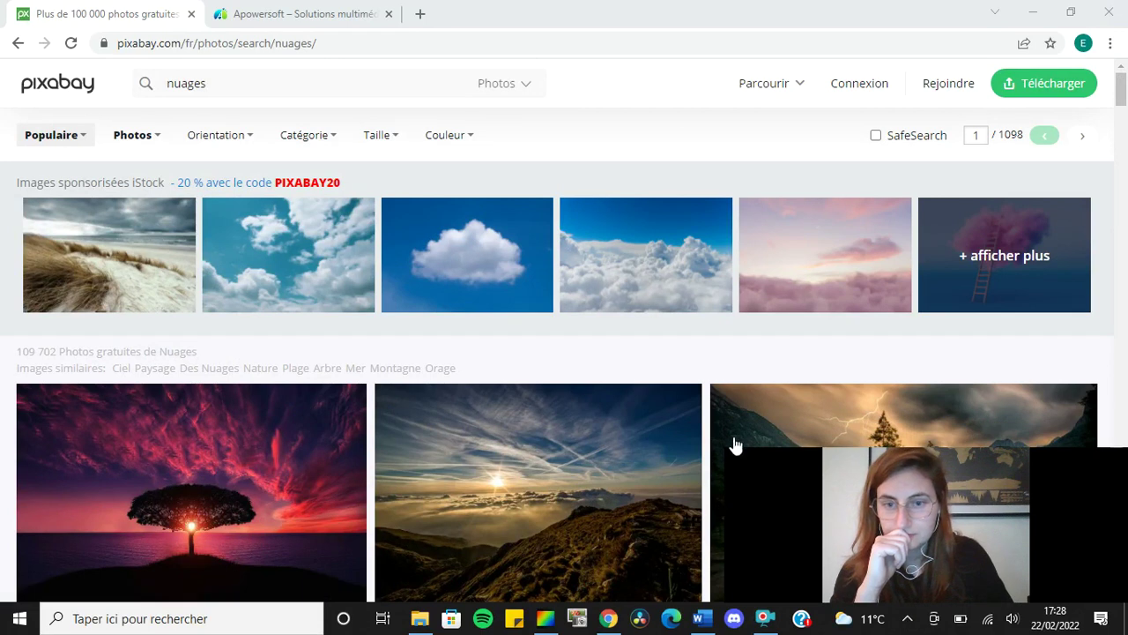
{"action": "left_click_drag", "start_coordinate": [725, 448], "coordinate": [875, 427]}
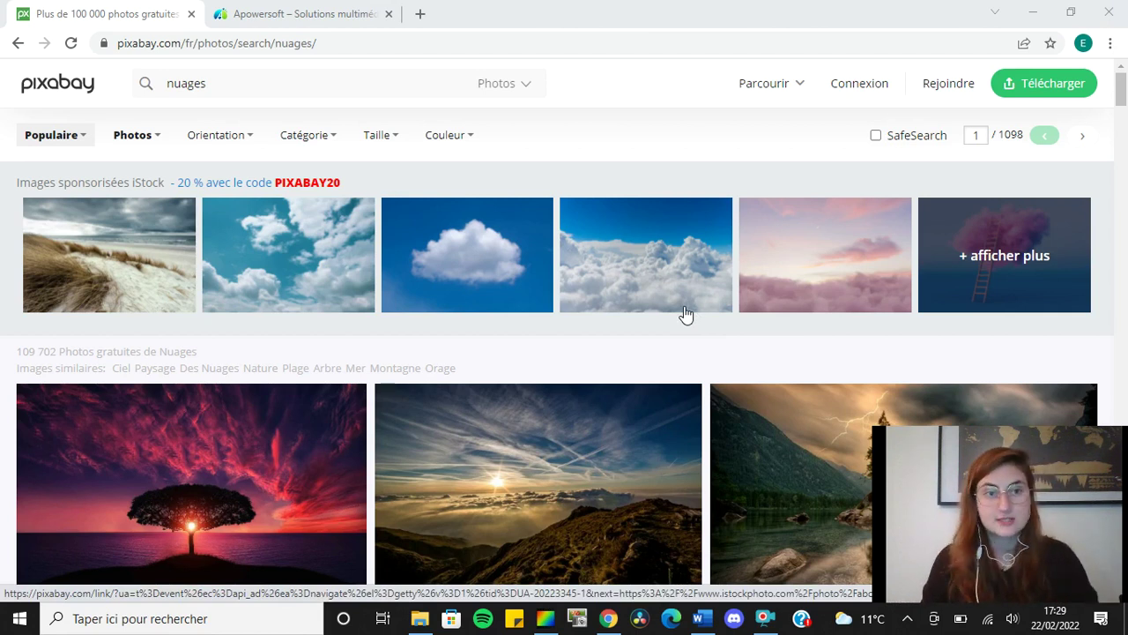
Search the image library for "féerie" and look through the free and sponsored results
{"action": "left_click", "coordinate": [363, 77]}
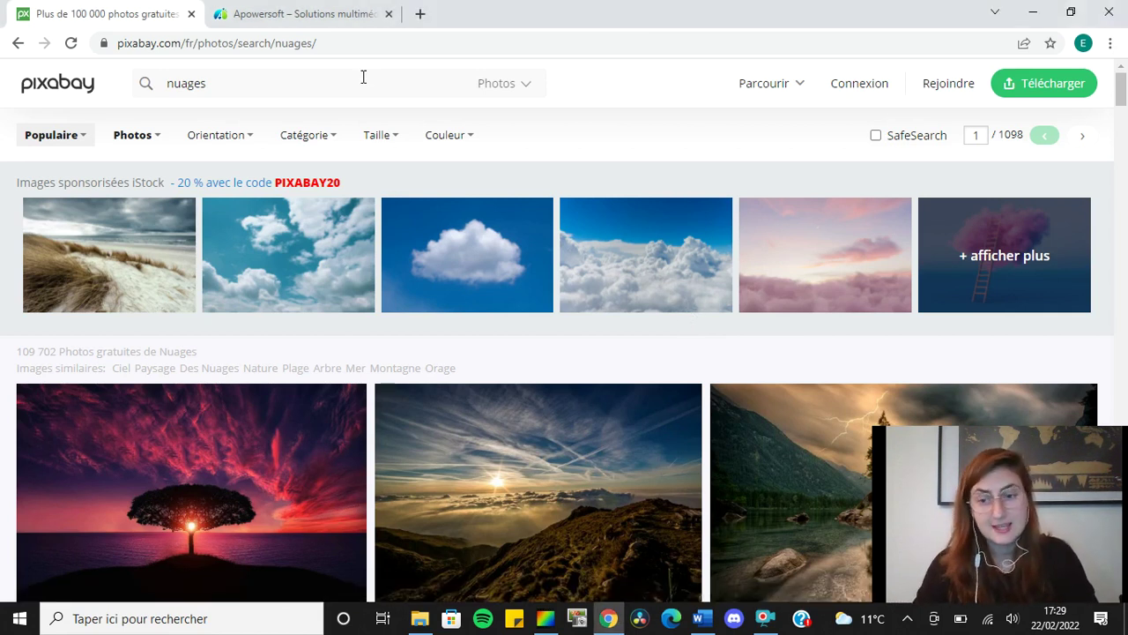
{"action": "key", "text": "BackSpace"}
{"action": "key", "text": "BackSpace"}
{"action": "type", "text": "féerie"}
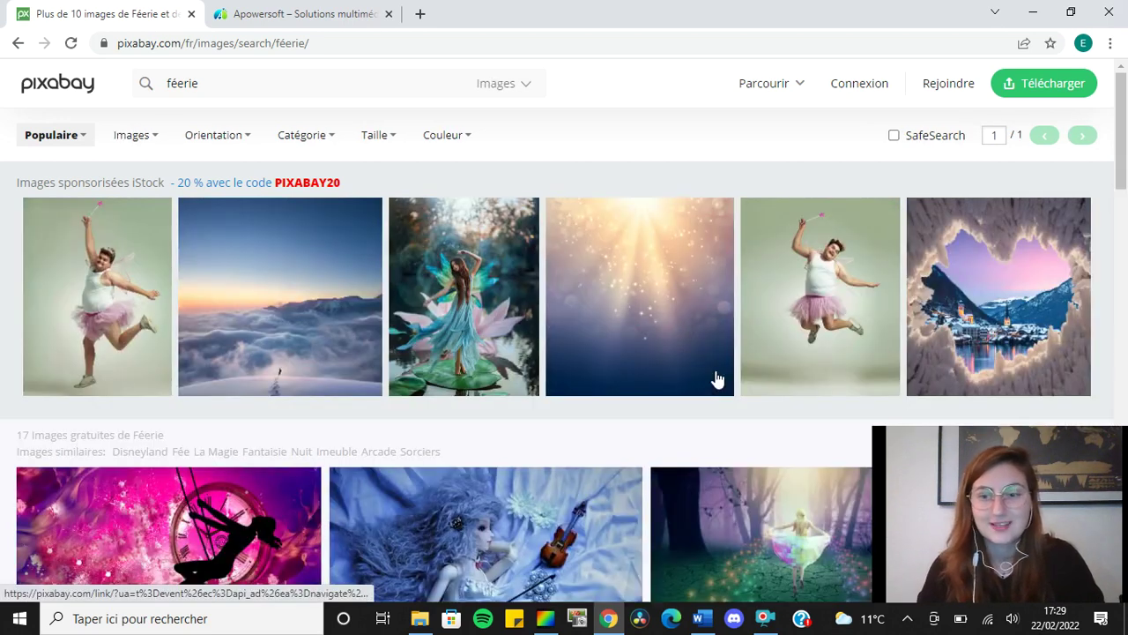
{"action": "scroll", "coordinate": [517, 504], "scroll_direction": "down", "scroll_amount": 7}
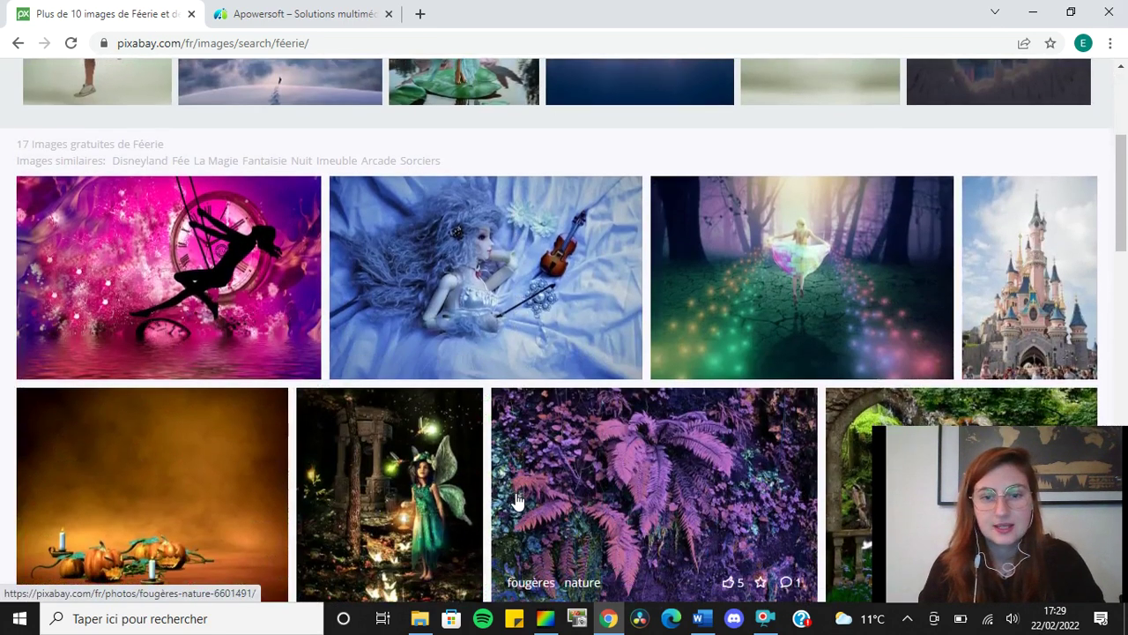
{"action": "scroll", "coordinate": [517, 503], "scroll_direction": "down", "scroll_amount": 7}
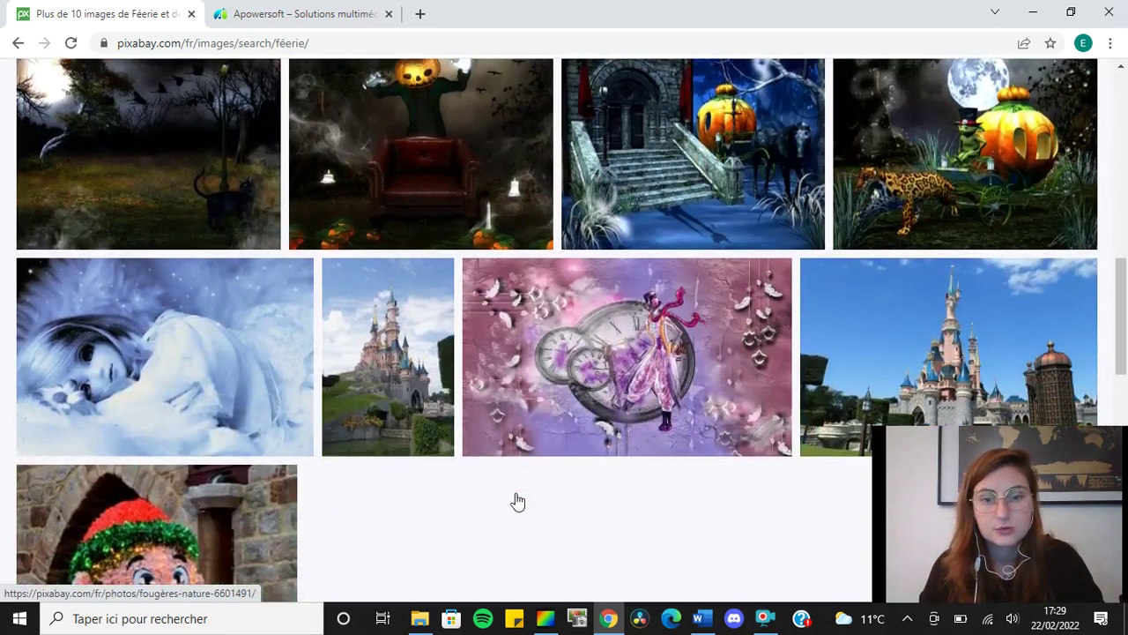
{"action": "scroll", "coordinate": [518, 501], "scroll_direction": "down", "scroll_amount": 6}
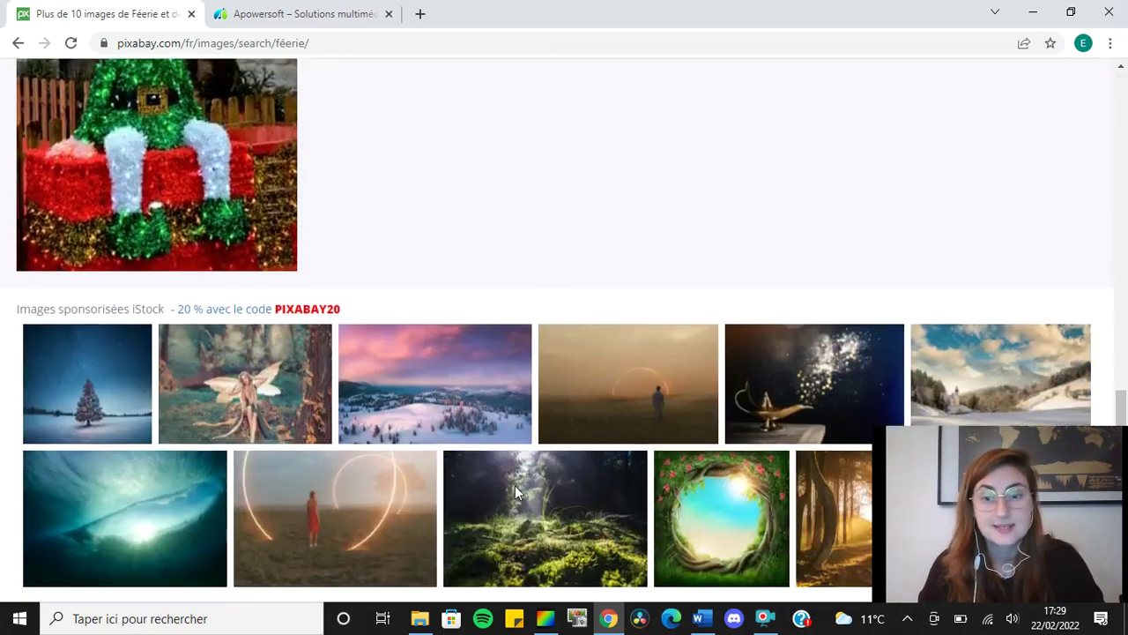
{"action": "scroll", "coordinate": [515, 494], "scroll_direction": "up", "scroll_amount": 20}
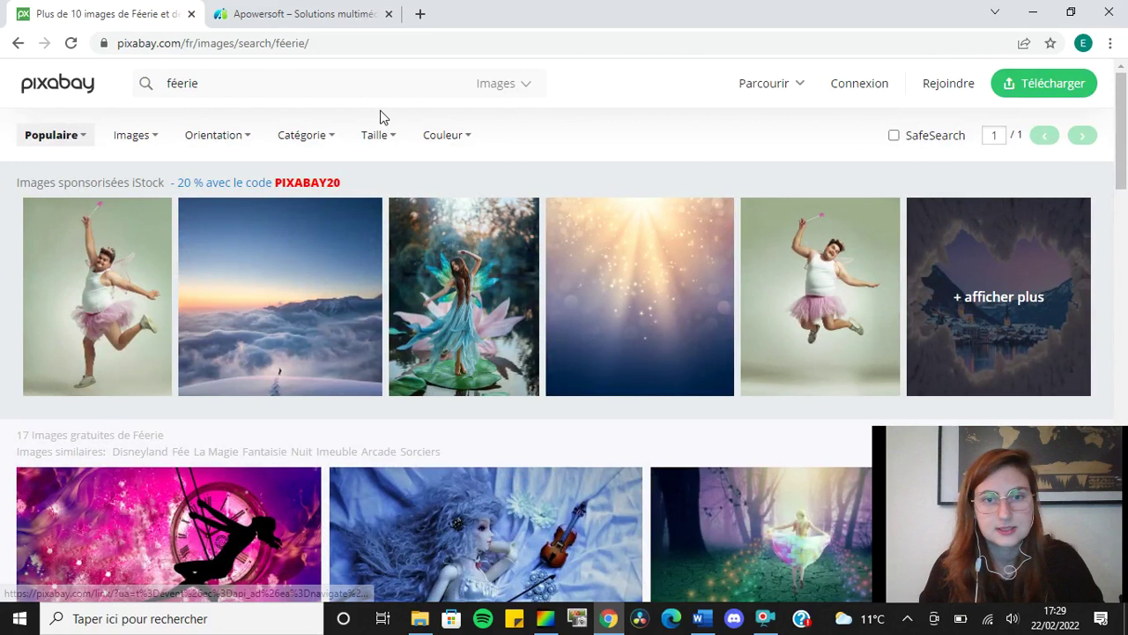
Replace the search term with "pleine lune" and run the image search
{"action": "left_click", "coordinate": [359, 82]}
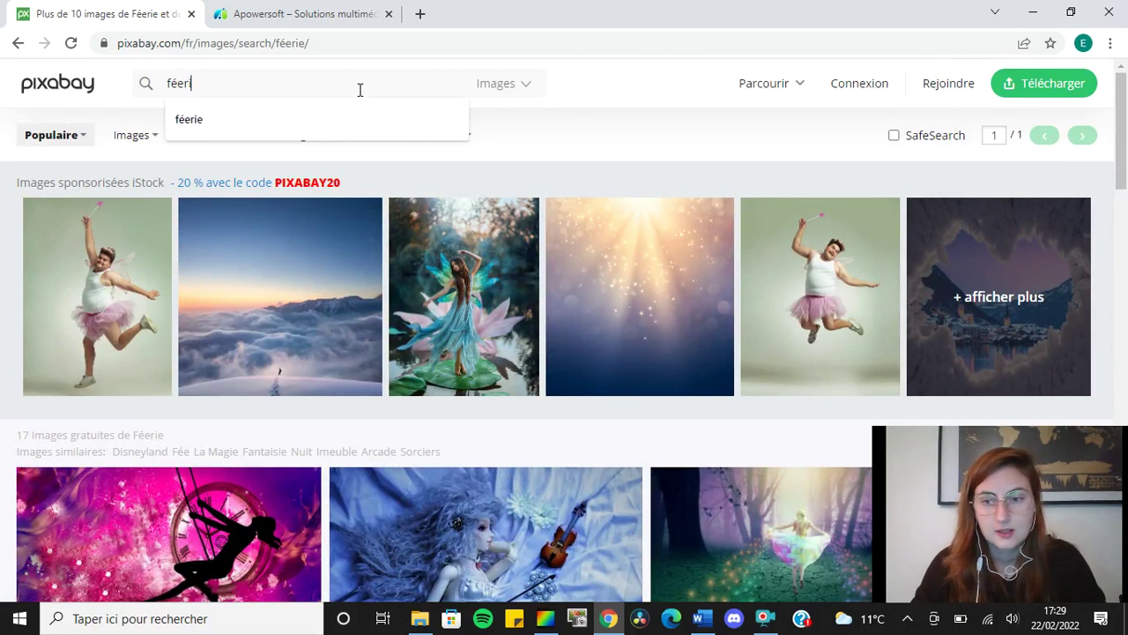
{"action": "key", "text": "ctrl+a"}
{"action": "key", "text": "BackSpace"}
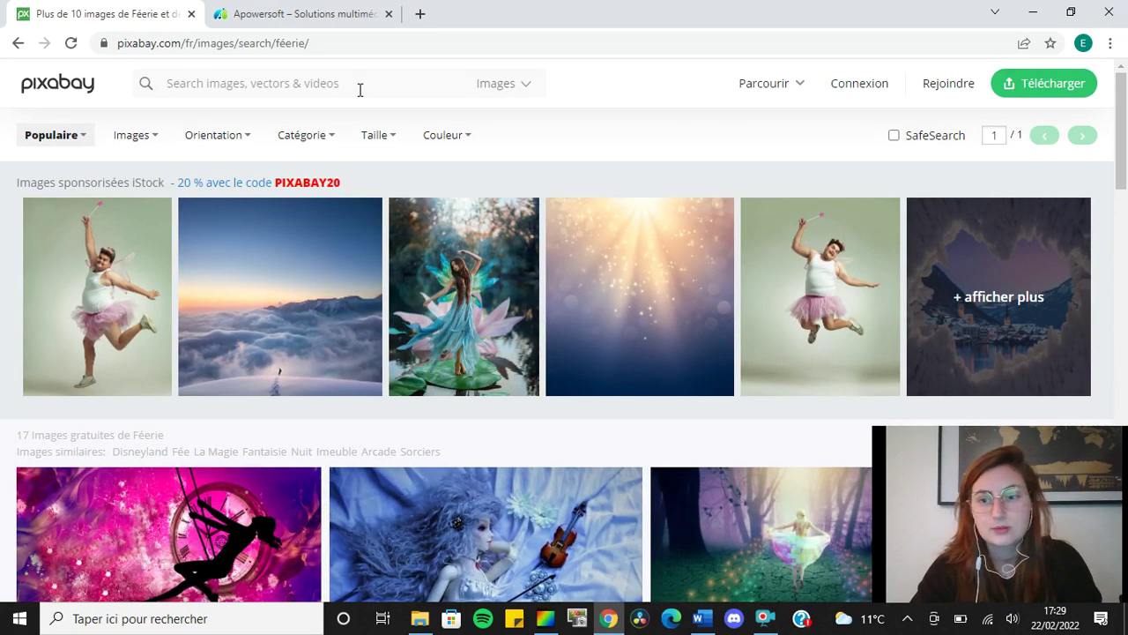
{"action": "type", "text": "pleine lune"}
{"action": "key", "text": "Return"}
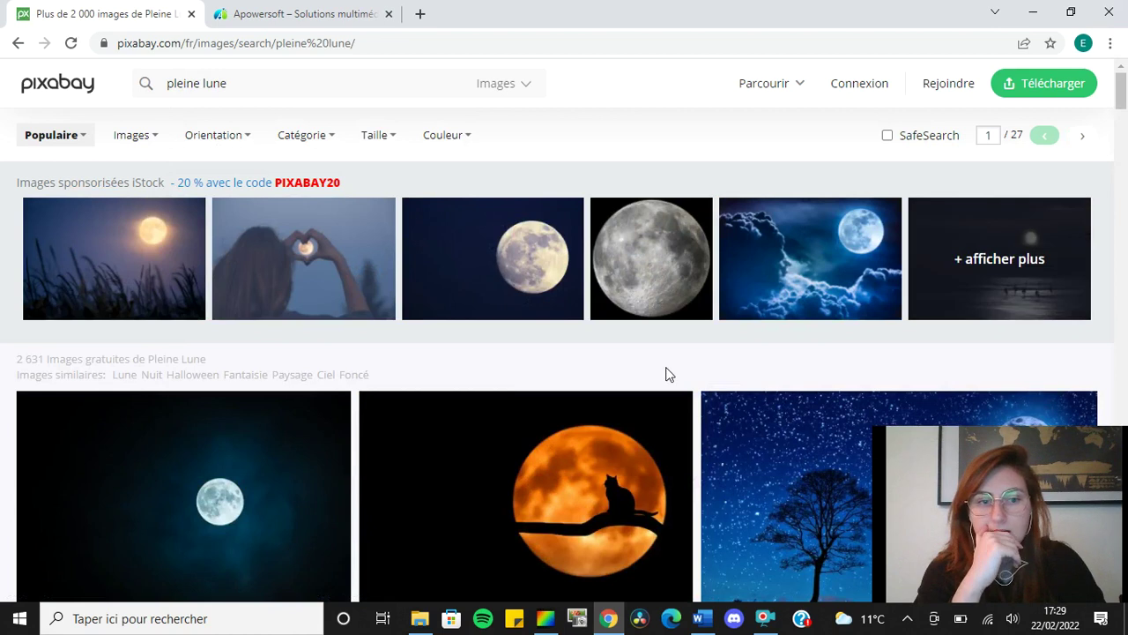
Examine the free full-moon images in the search results for a suitable picture
{"action": "scroll", "coordinate": [668, 374], "scroll_direction": "down", "scroll_amount": 3}
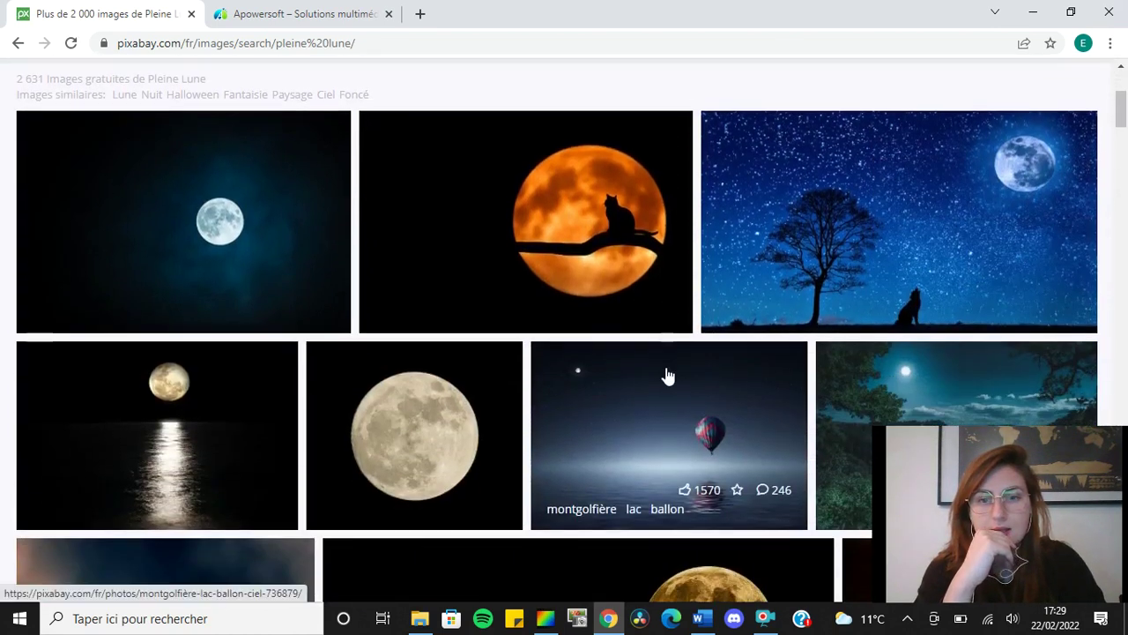
{"action": "scroll", "coordinate": [668, 375], "scroll_direction": "down", "scroll_amount": 2}
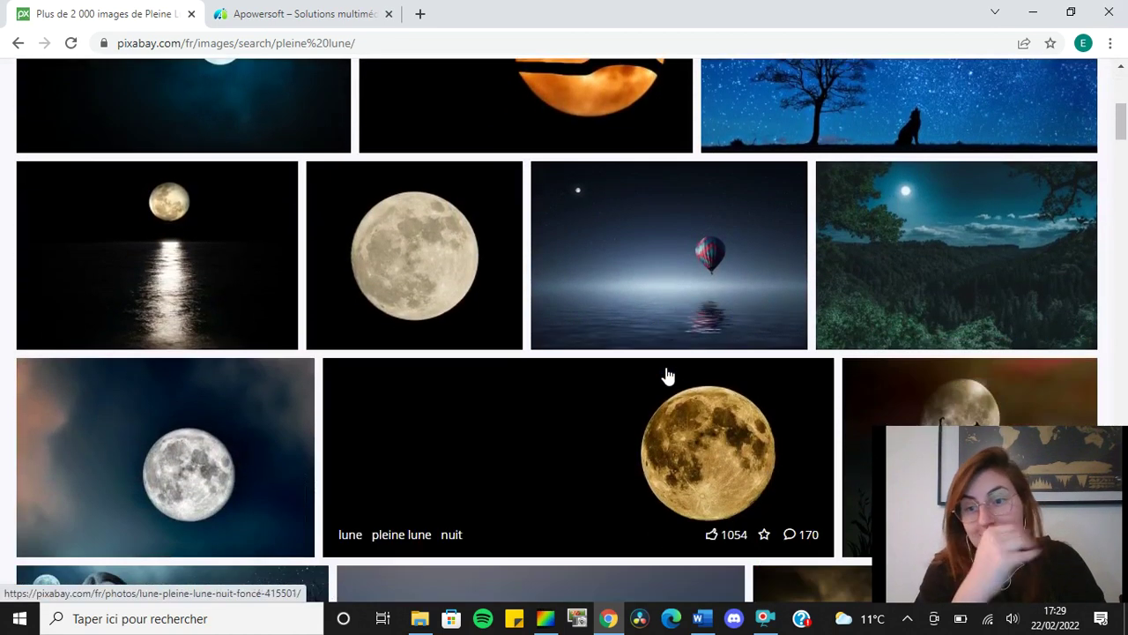
{"action": "scroll", "coordinate": [668, 376], "scroll_direction": "down", "scroll_amount": 2}
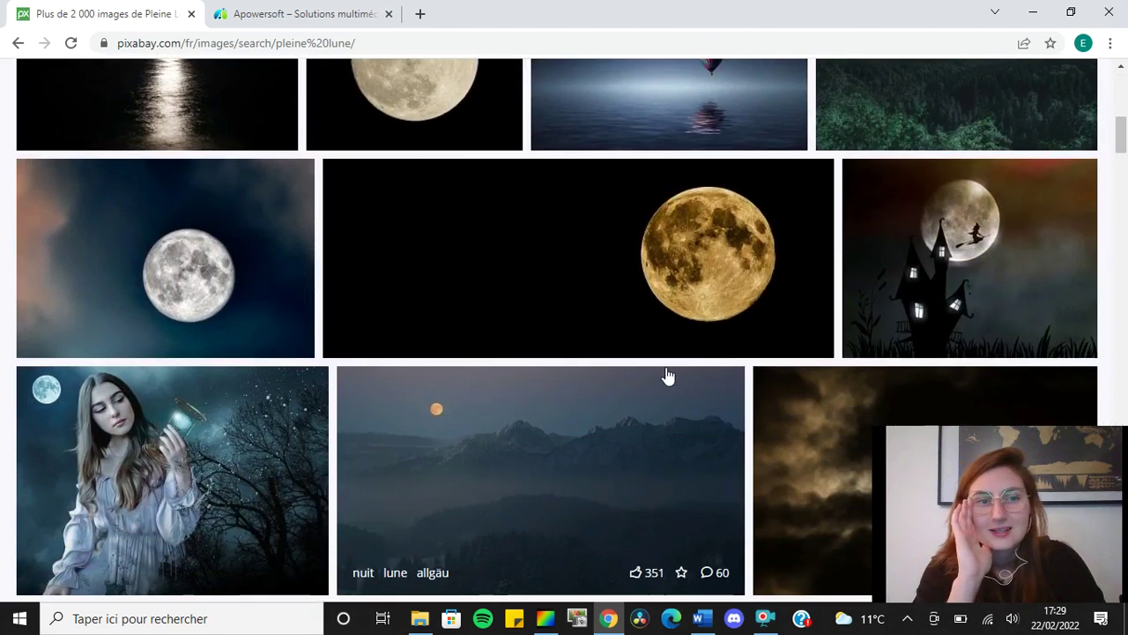
{"action": "scroll", "coordinate": [669, 375], "scroll_direction": "down", "scroll_amount": 1}
{"action": "scroll", "coordinate": [667, 377], "scroll_direction": "down", "scroll_amount": 7}
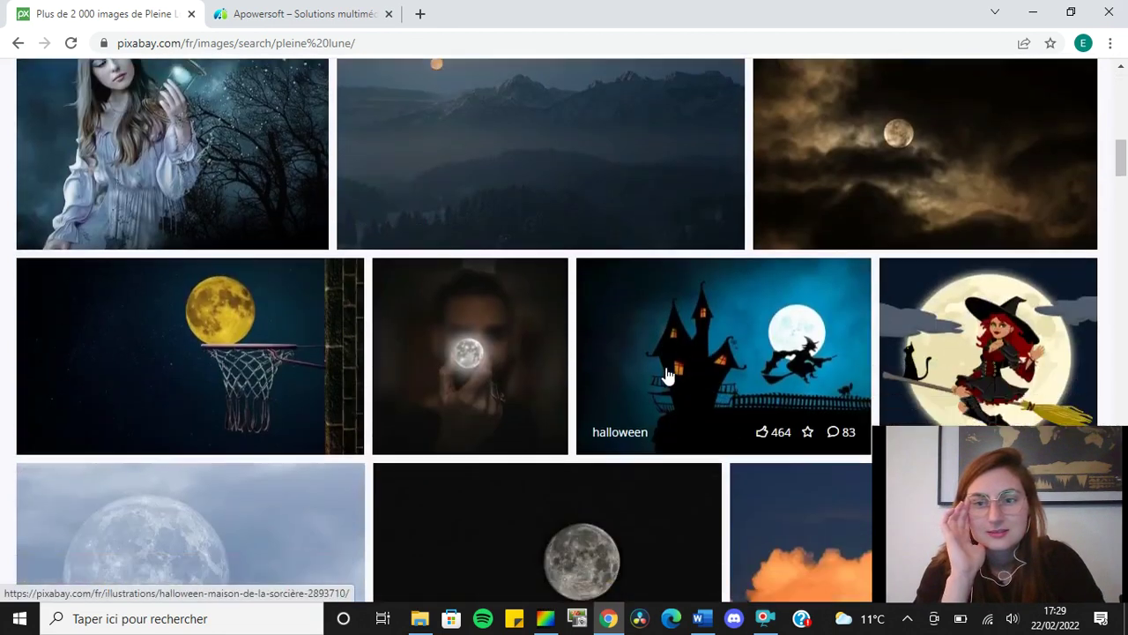
{"action": "scroll", "coordinate": [668, 377], "scroll_direction": "down", "scroll_amount": 5}
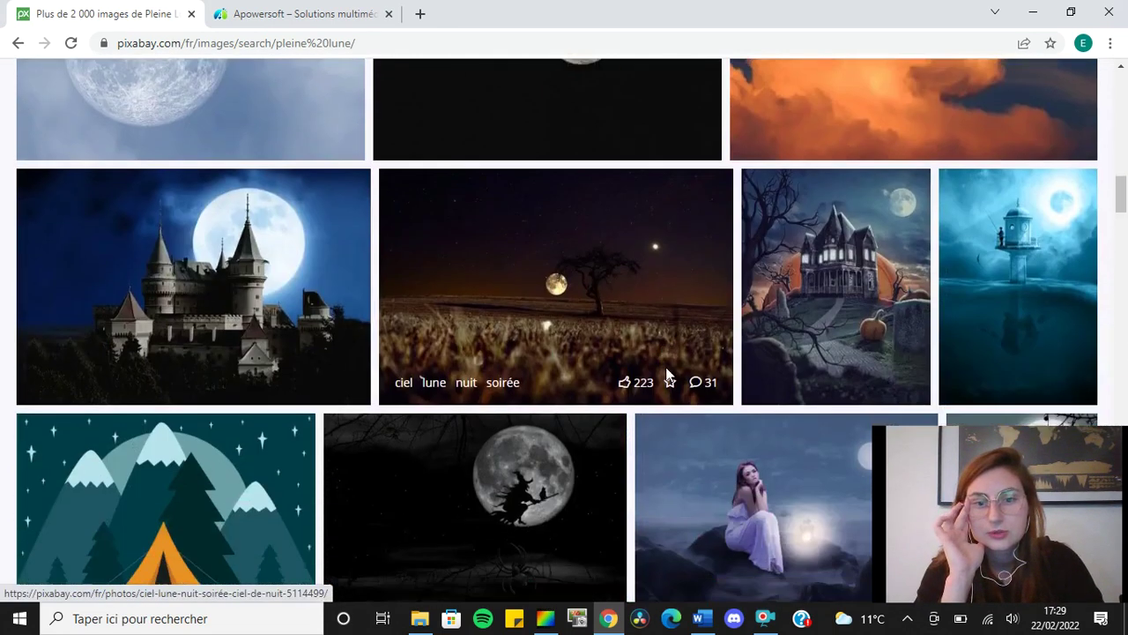
{"action": "scroll", "coordinate": [667, 375], "scroll_direction": "down", "scroll_amount": 4}
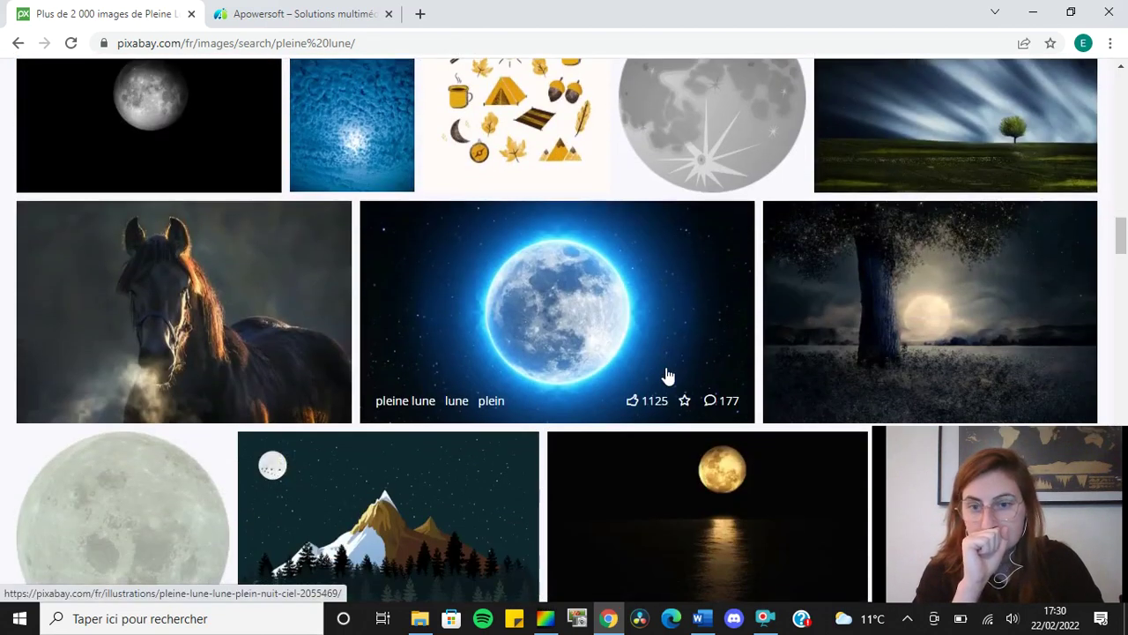
{"action": "scroll", "coordinate": [756, 393], "scroll_direction": "down", "scroll_amount": 4}
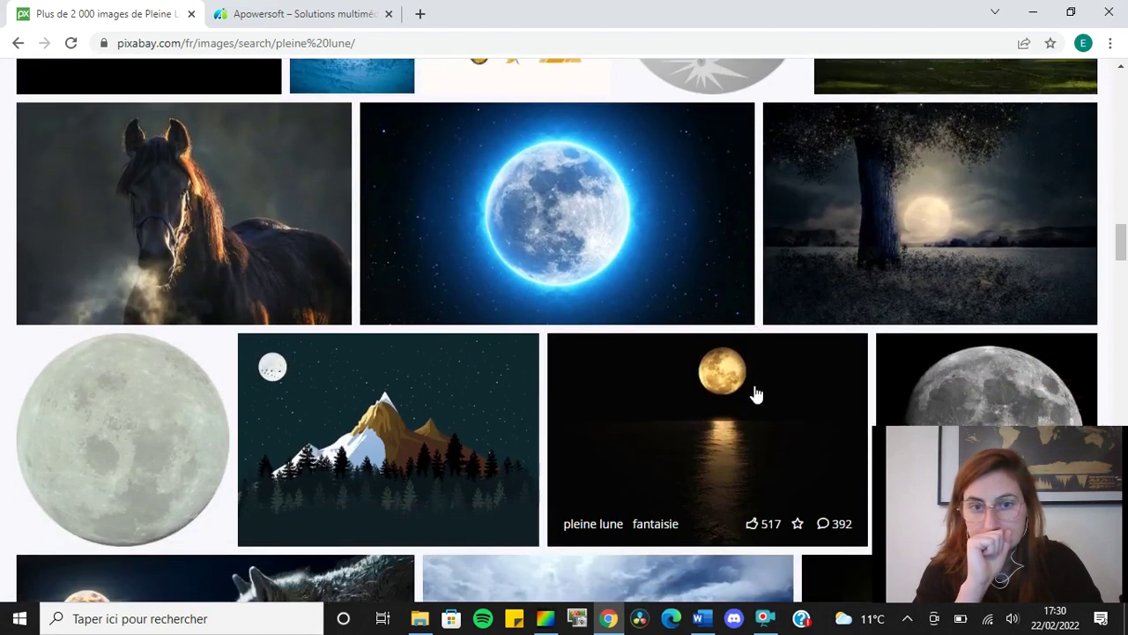
{"action": "scroll", "coordinate": [756, 393], "scroll_direction": "down", "scroll_amount": 4}
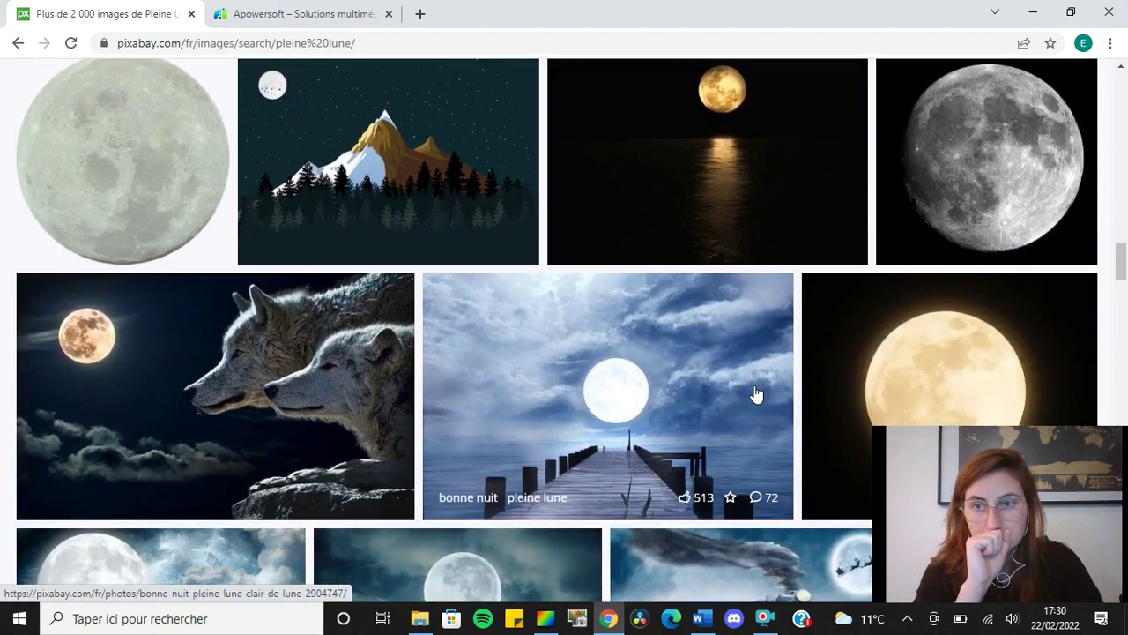
{"action": "scroll", "coordinate": [756, 393], "scroll_direction": "up", "scroll_amount": 10}
{"action": "scroll", "coordinate": [756, 393], "scroll_direction": "up", "scroll_amount": 5}
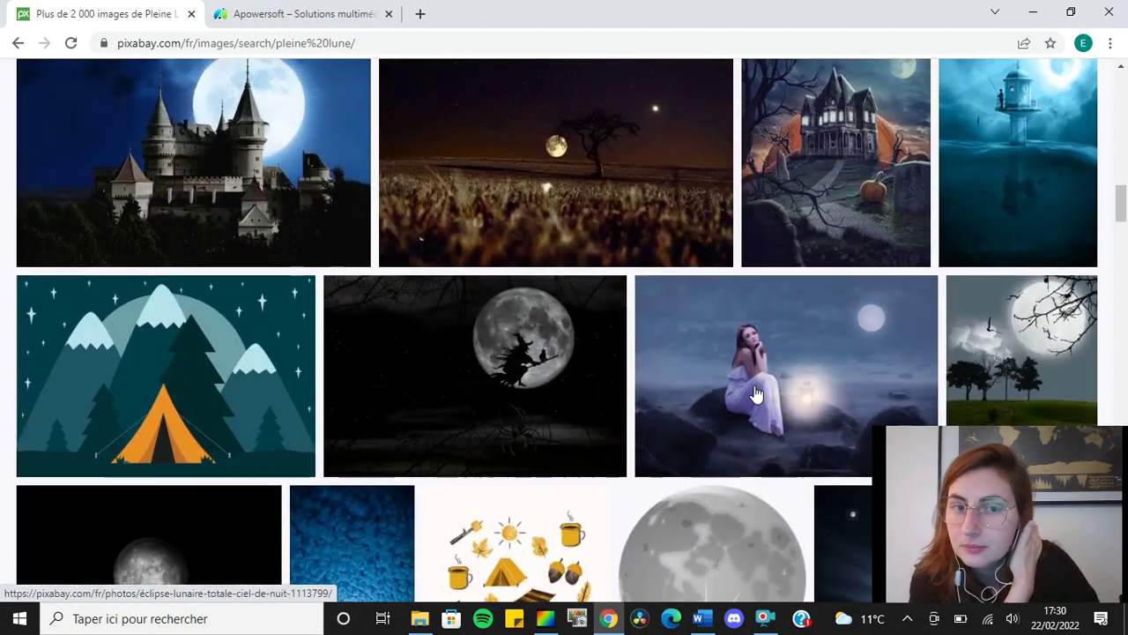
{"action": "scroll", "coordinate": [756, 394], "scroll_direction": "up", "scroll_amount": 6}
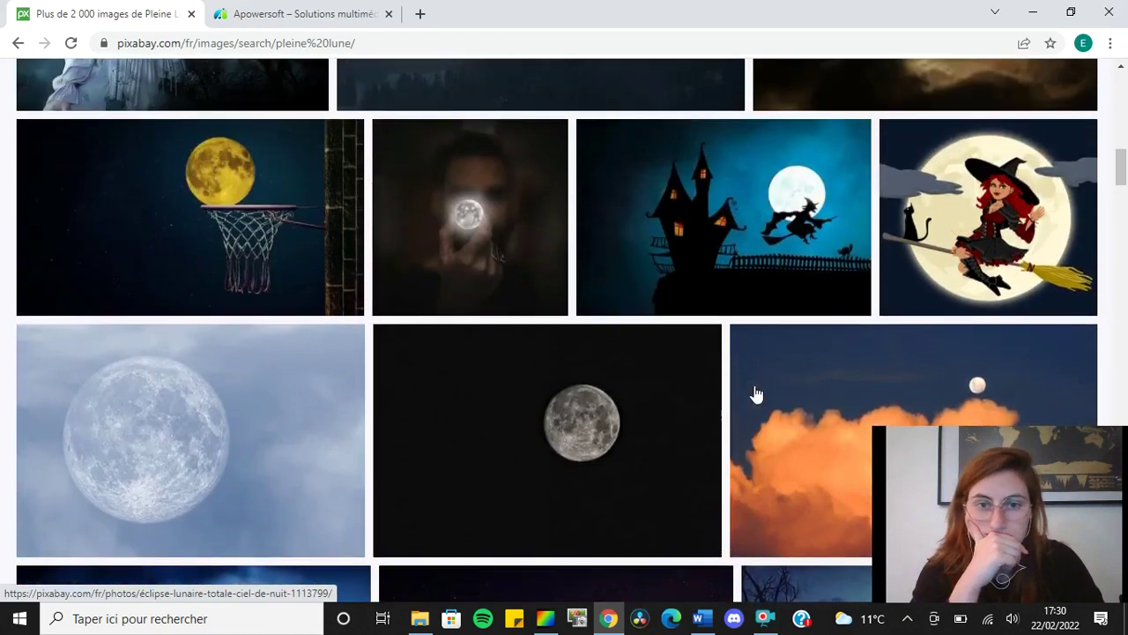
{"action": "scroll", "coordinate": [756, 393], "scroll_direction": "up", "scroll_amount": 4}
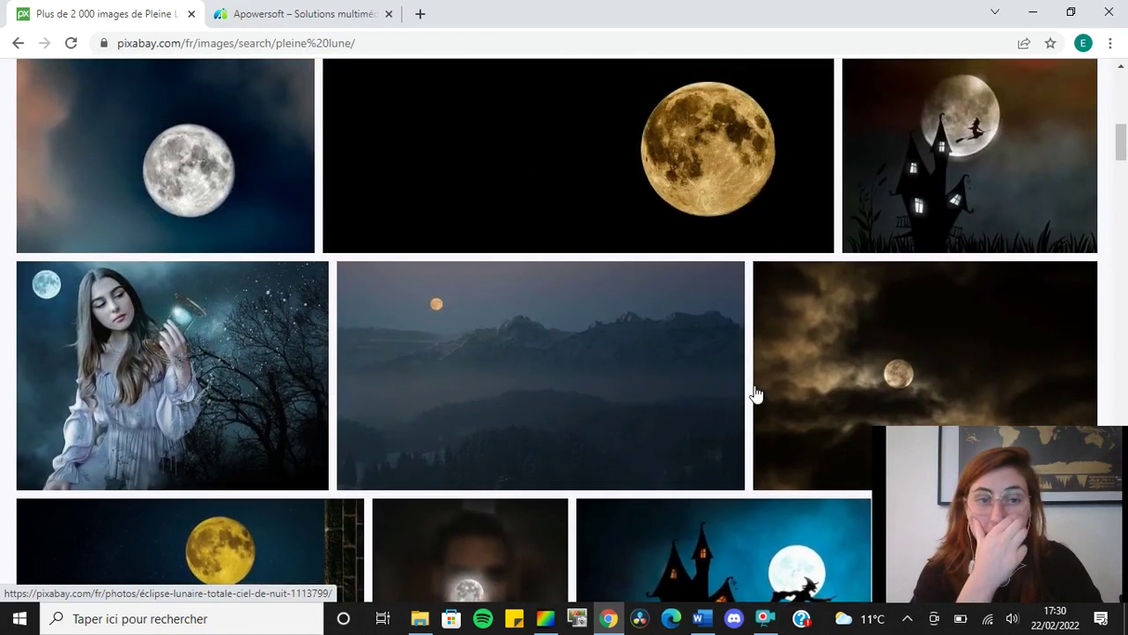
{"action": "scroll", "coordinate": [756, 393], "scroll_direction": "up", "scroll_amount": 5}
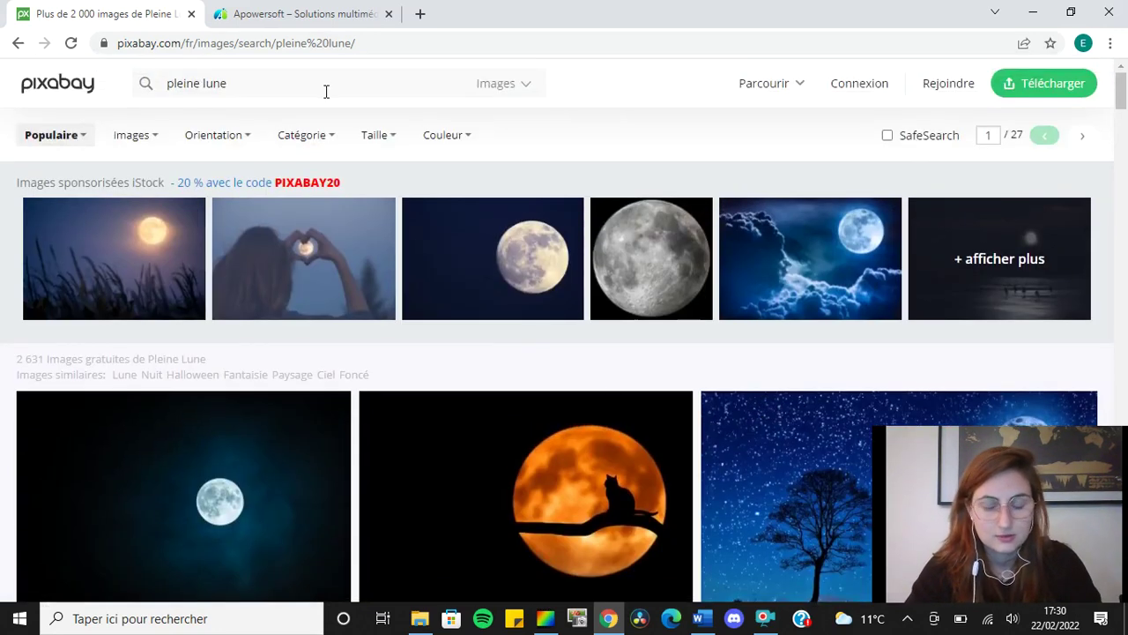
Refine the image search to "pleine lune et foret" and look through the free results
{"action": "type", "text": "et for"}
{"action": "key", "text": "Return"}
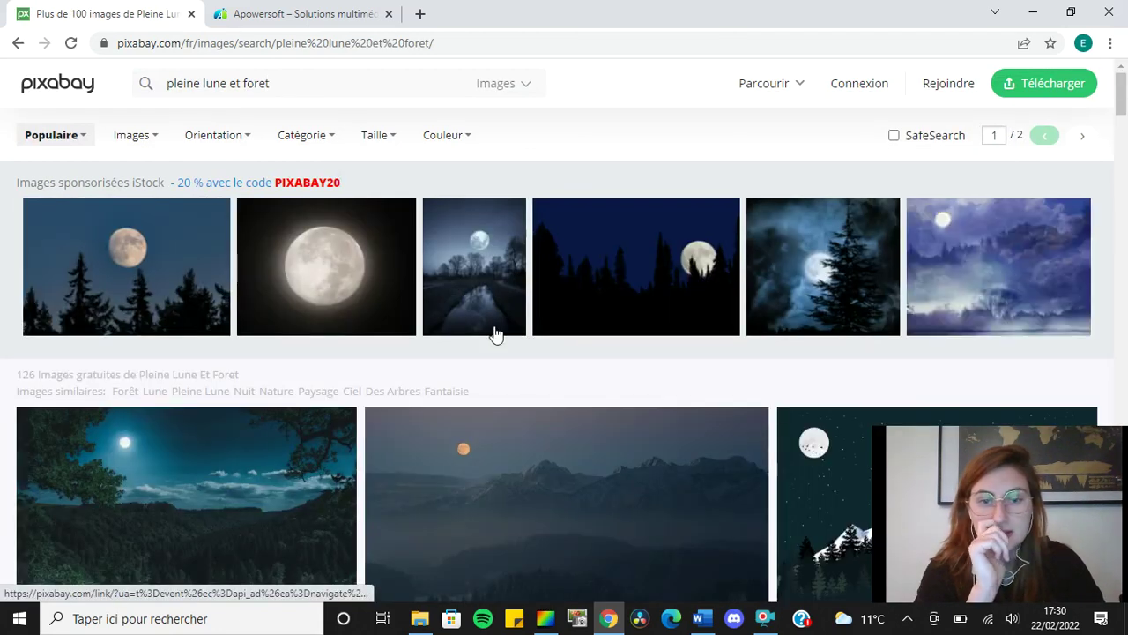
{"action": "scroll", "coordinate": [519, 343], "scroll_direction": "down", "scroll_amount": 5}
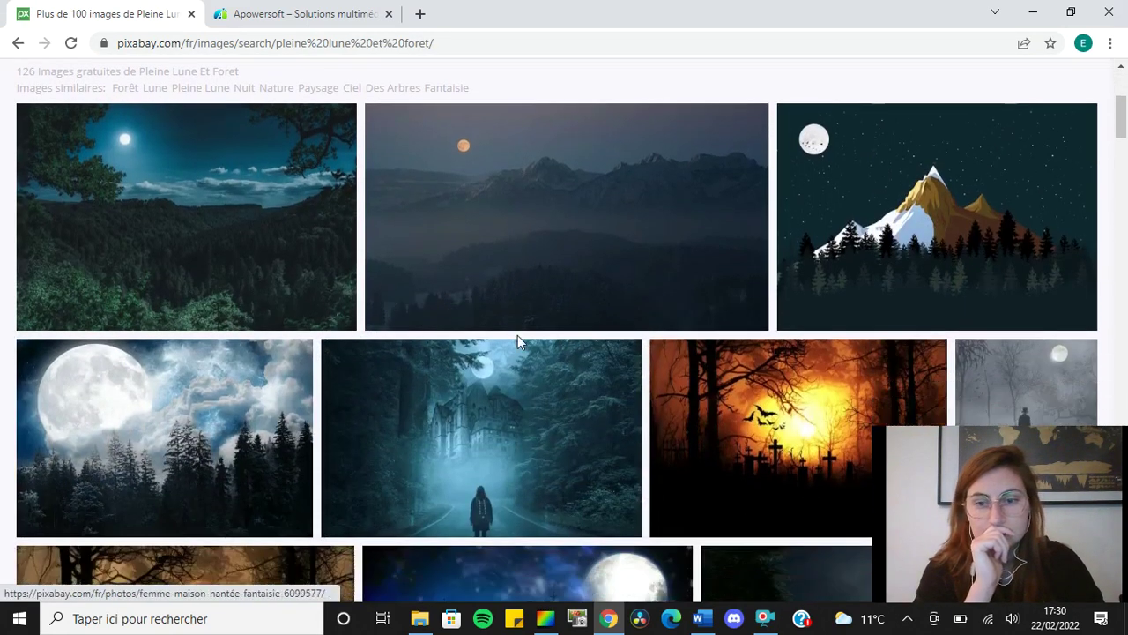
{"action": "scroll", "coordinate": [518, 343], "scroll_direction": "down", "scroll_amount": 2}
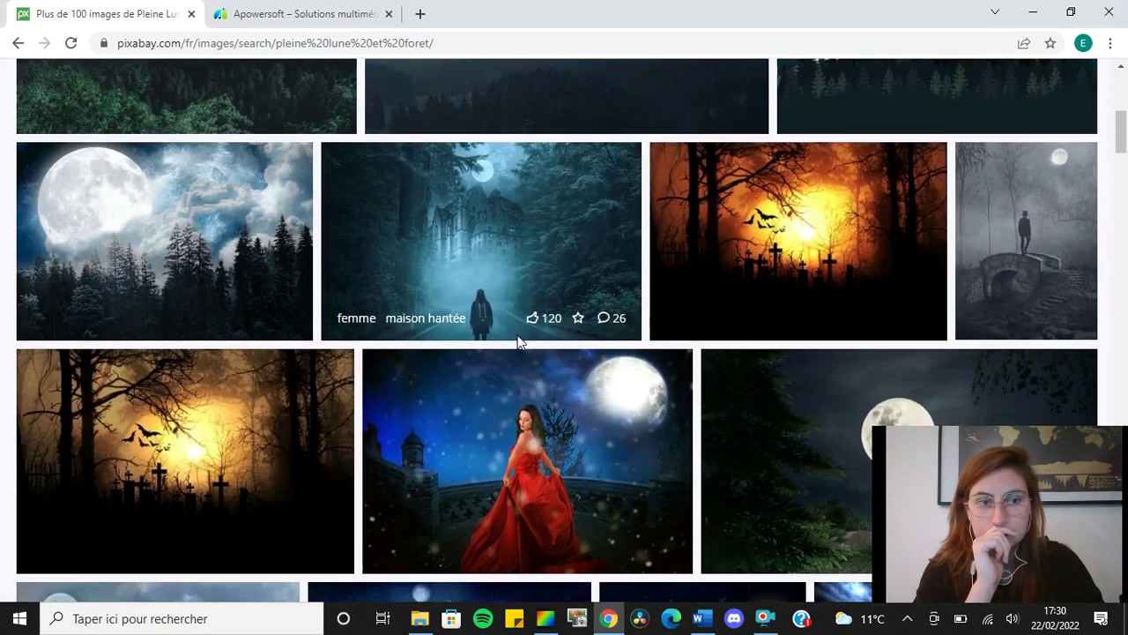
{"action": "scroll", "coordinate": [517, 342], "scroll_direction": "down", "scroll_amount": 1}
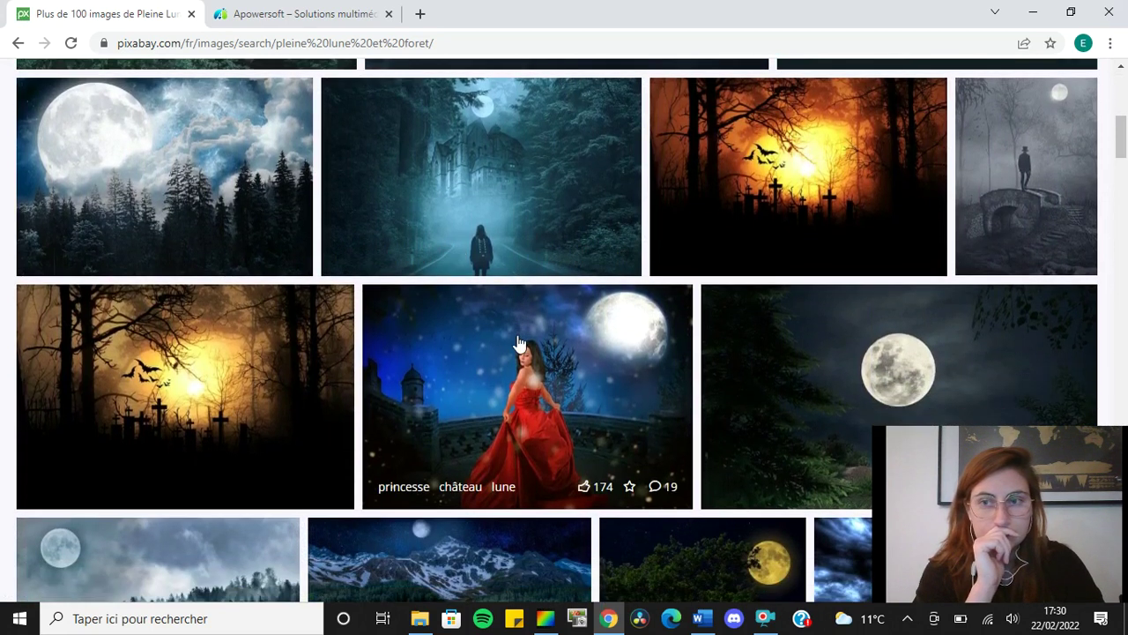
{"action": "scroll", "coordinate": [494, 309], "scroll_direction": "down", "scroll_amount": 3}
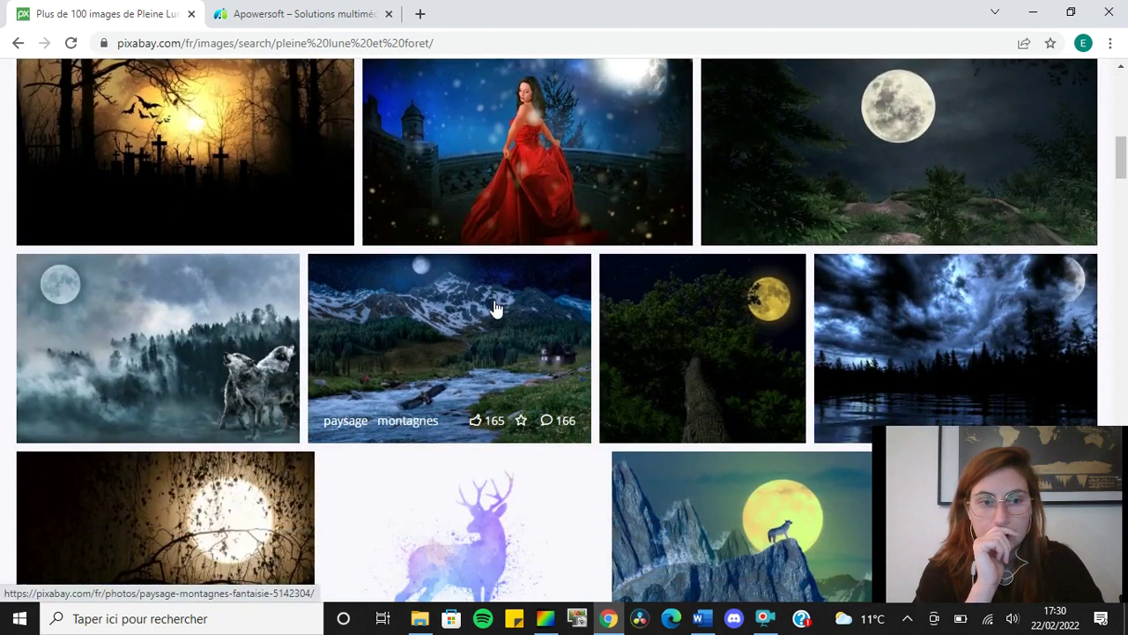
{"action": "scroll", "coordinate": [496, 308], "scroll_direction": "down", "scroll_amount": 2}
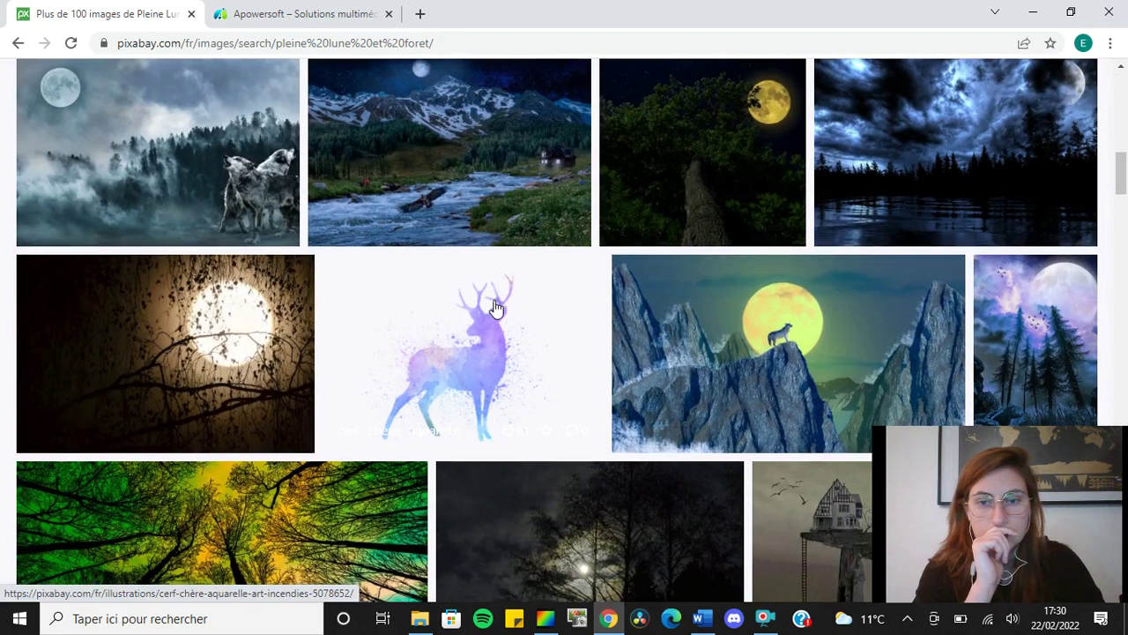
{"action": "scroll", "coordinate": [496, 308], "scroll_direction": "down", "scroll_amount": 3}
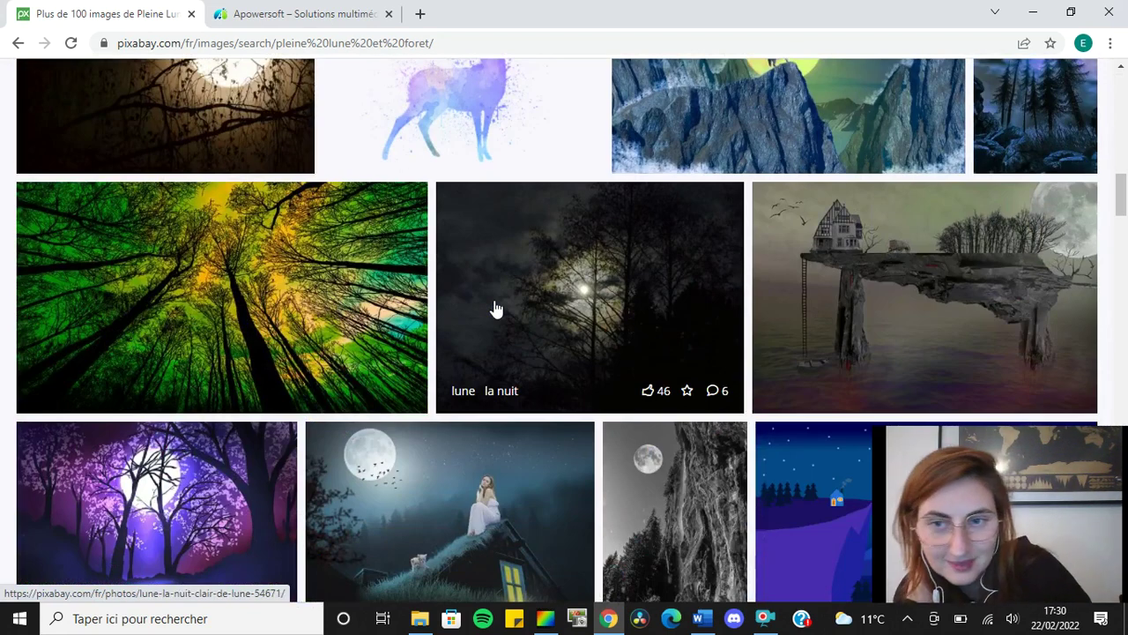
{"action": "scroll", "coordinate": [496, 308], "scroll_direction": "up", "scroll_amount": 10}
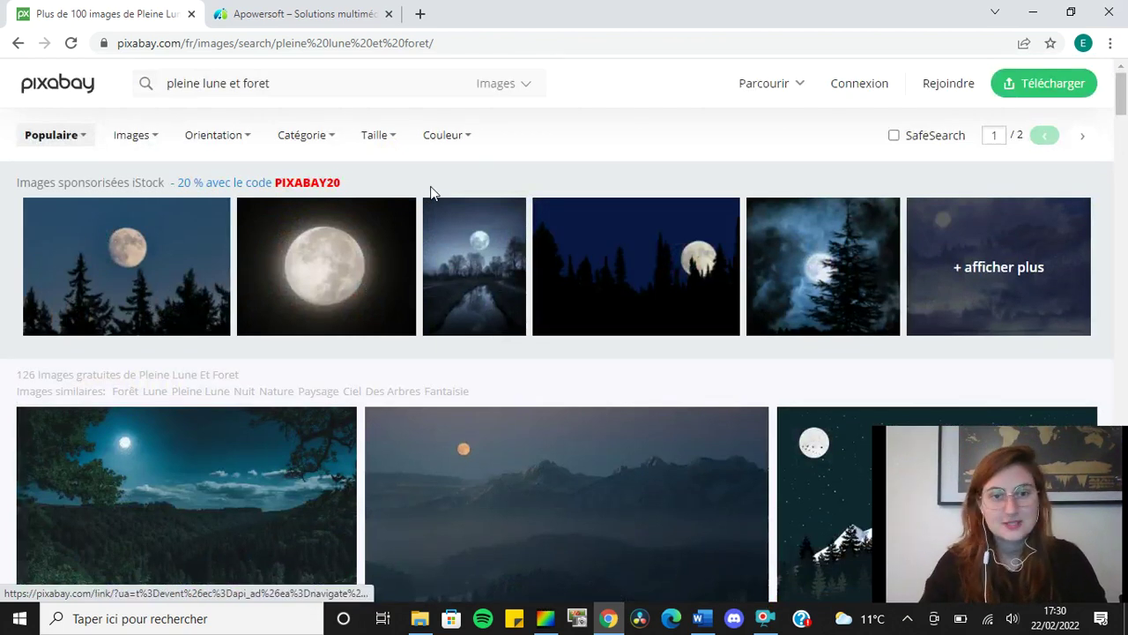
Replace the search term with "irlande", run the image search and look through the free and sponsored results
{"action": "left_click", "coordinate": [358, 71]}
{"action": "key", "text": "BackSpace"}
{"action": "key", "text": "BackSpace"}
{"action": "key", "text": "BackSpace"}
{"action": "key", "text": "BackSpace"}
{"action": "key", "text": "BackSpace"}
{"action": "key", "text": "BackSpace"}
{"action": "key", "text": "BackSpace"}
{"action": "key", "text": "BackSpace"}
{"action": "key", "text": "BackSpace"}
{"action": "key", "text": "BackSpace"}
{"action": "key", "text": "BackSpace"}
{"action": "key", "text": "BackSpace"}
{"action": "key", "text": "BackSpace"}
{"action": "key", "text": "BackSpace"}
{"action": "key", "text": "BackSpace"}
{"action": "key", "text": "BackSpace"}
{"action": "key", "text": "BackSpace"}
{"action": "key", "text": "BackSpace"}
{"action": "key", "text": "BackSpace"}
{"action": "key", "text": "BackSpace"}
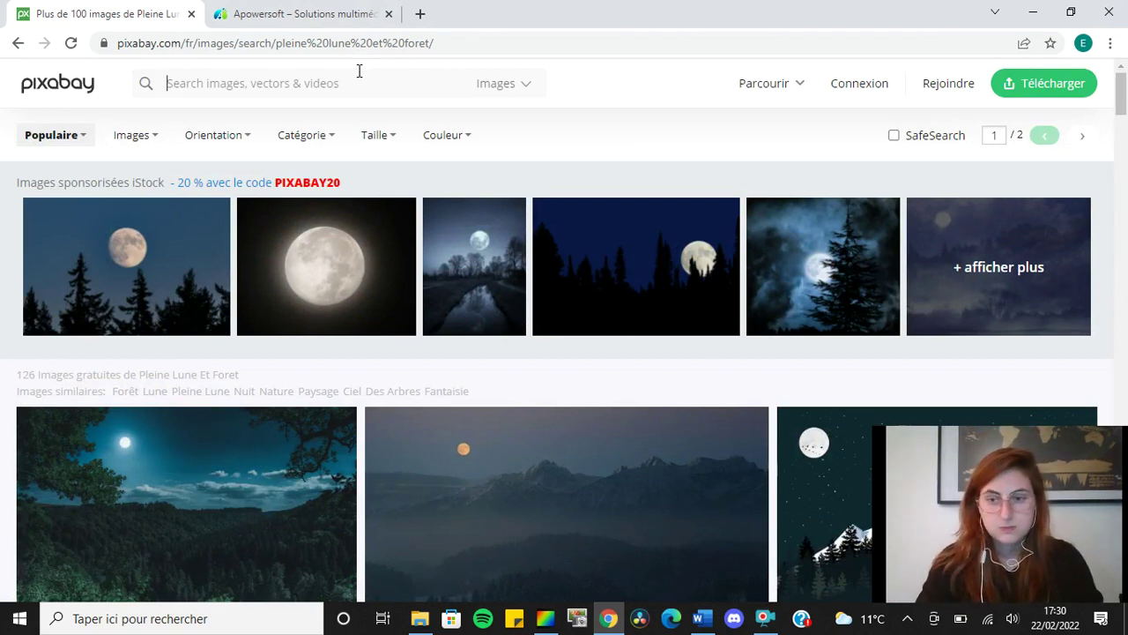
{"action": "type", "text": "r"}
{"action": "key", "text": "BackSpace"}
{"action": "type", "text": "n"}
{"action": "key", "text": "BackSpace"}
{"action": "type", "text": "irlande"}
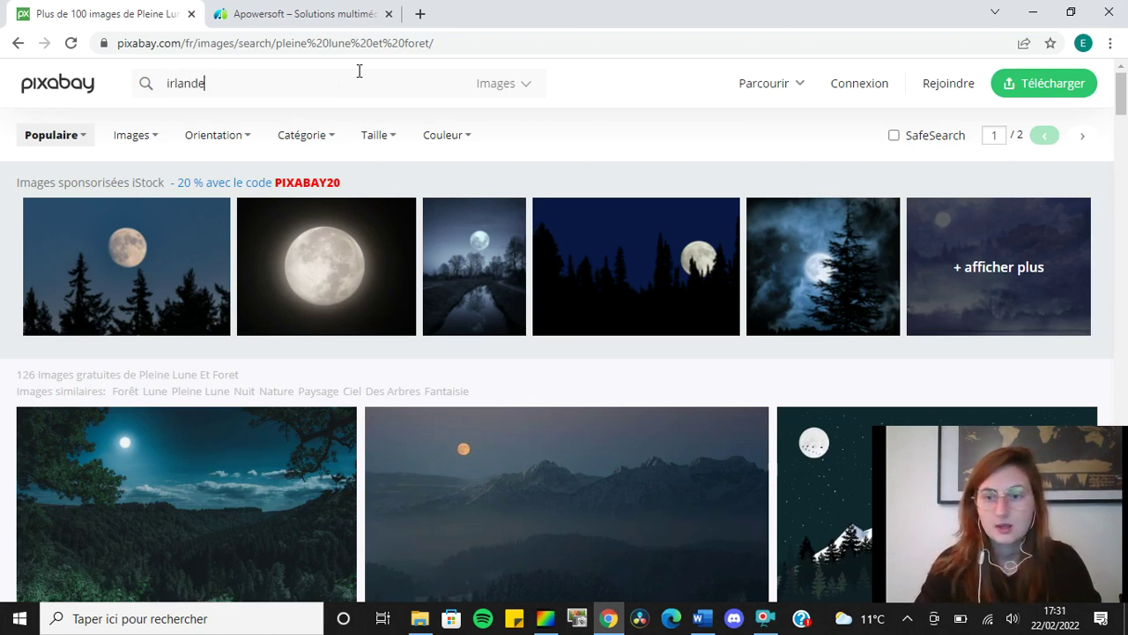
{"action": "key", "text": "Return"}
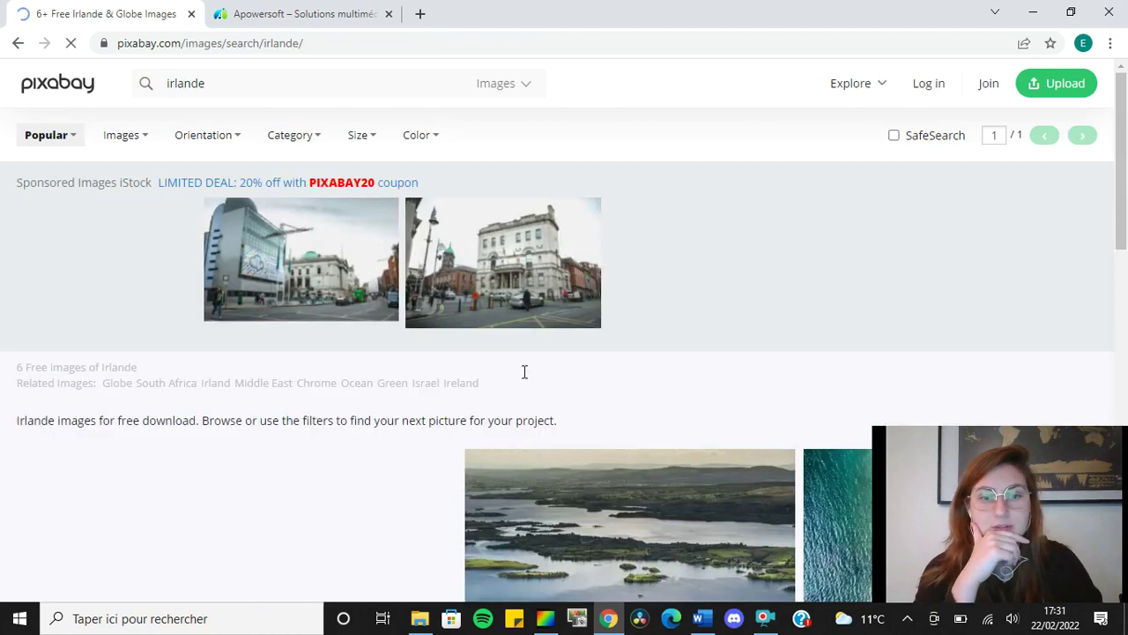
{"action": "scroll", "coordinate": [637, 418], "scroll_direction": "down", "scroll_amount": 3}
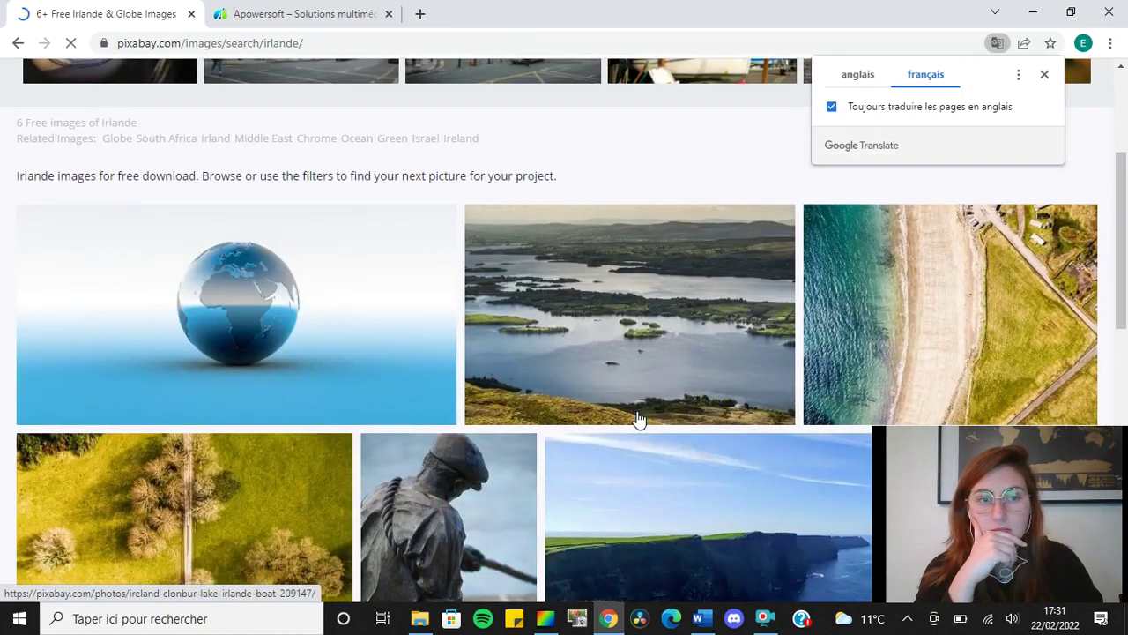
{"action": "scroll", "coordinate": [638, 418], "scroll_direction": "down", "scroll_amount": 6}
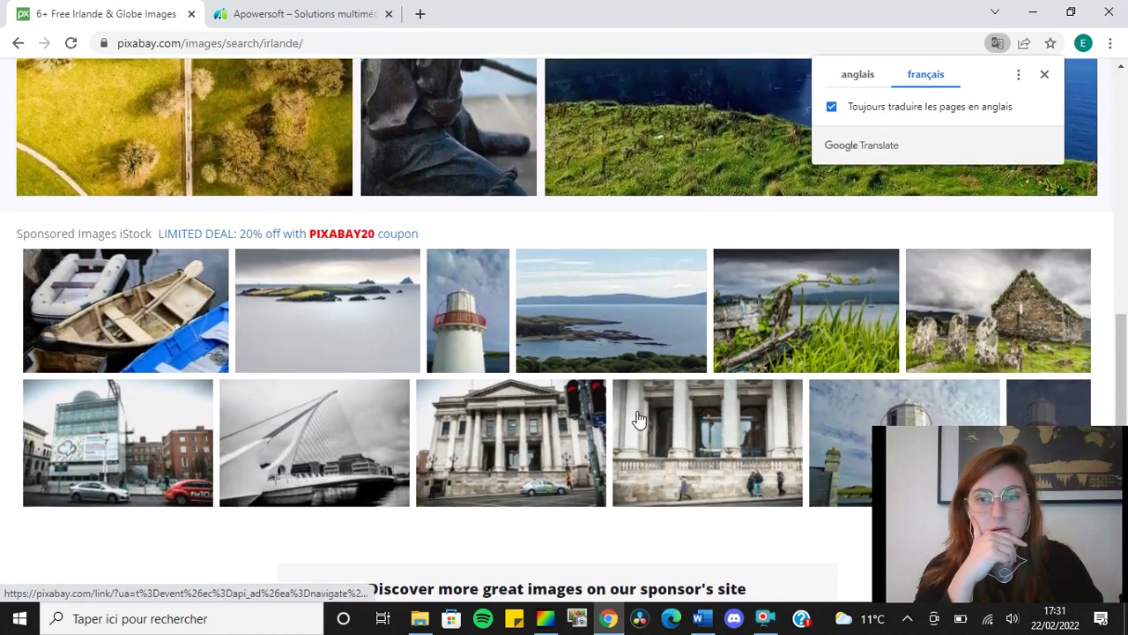
{"action": "scroll", "coordinate": [638, 418], "scroll_direction": "up", "scroll_amount": 10}
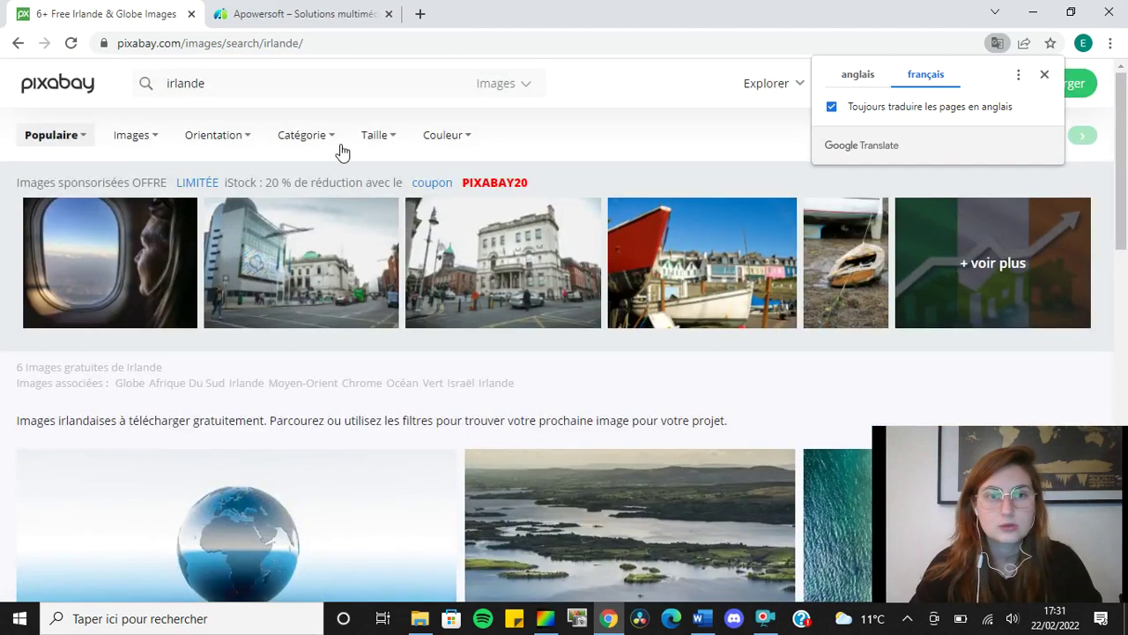
Replace the search term with "water", run the image search and look through the free results
{"action": "left_click", "coordinate": [290, 77]}
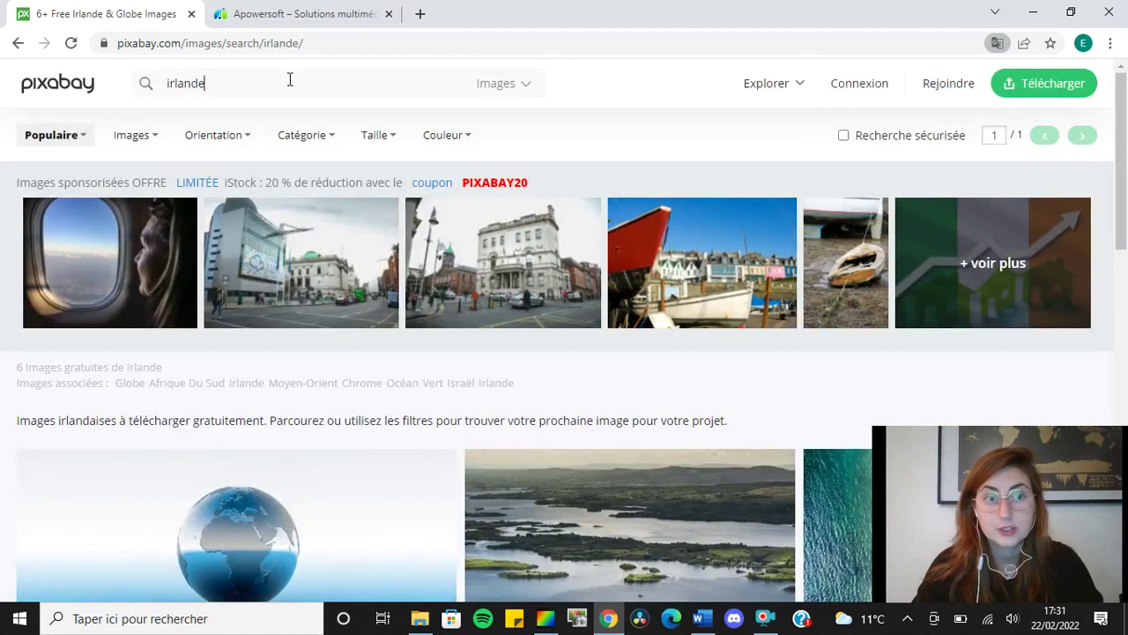
{"action": "key", "text": "BackSpace"}
{"action": "key", "text": "BackSpace"}
{"action": "key", "text": "BackSpace"}
{"action": "key", "text": "BackSpace"}
{"action": "key", "text": "BackSpace"}
{"action": "key", "text": "BackSpace"}
{"action": "key", "text": "BackSpace"}
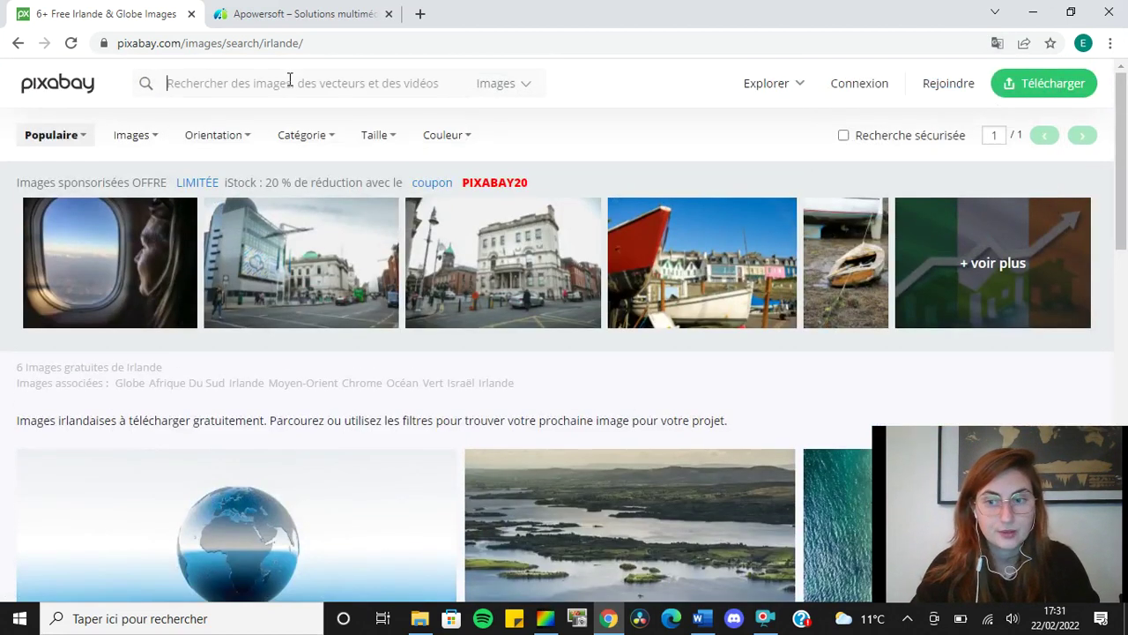
{"action": "type", "text": "water"}
{"action": "key", "text": "Return"}
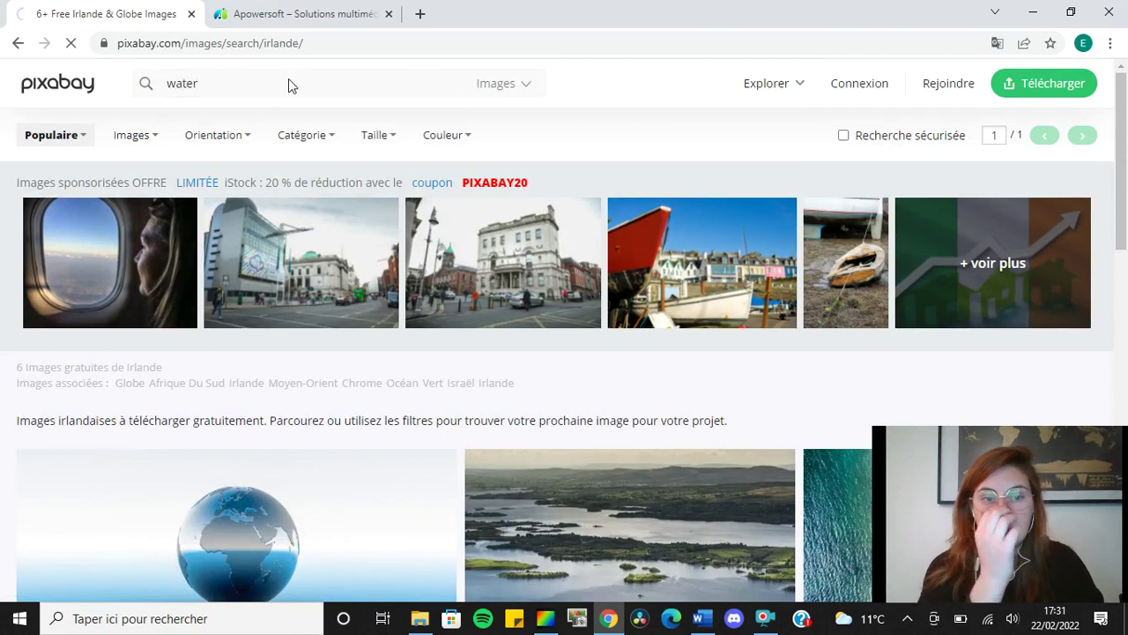
{"action": "scroll", "coordinate": [521, 415], "scroll_direction": "down", "scroll_amount": 3}
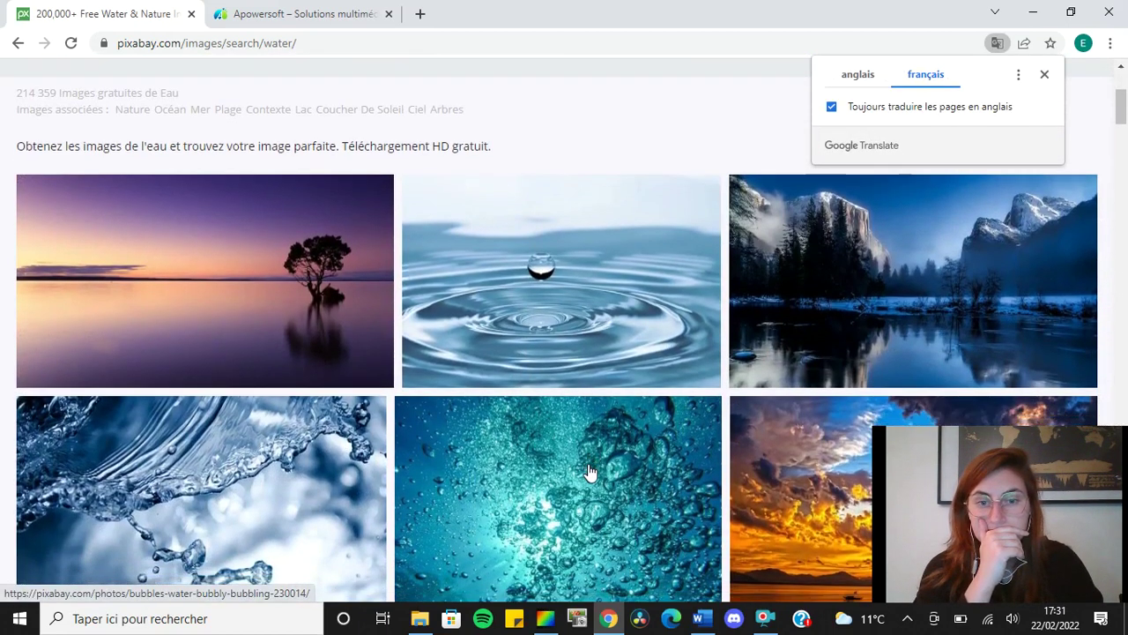
{"action": "scroll", "coordinate": [590, 474], "scroll_direction": "down", "scroll_amount": 2}
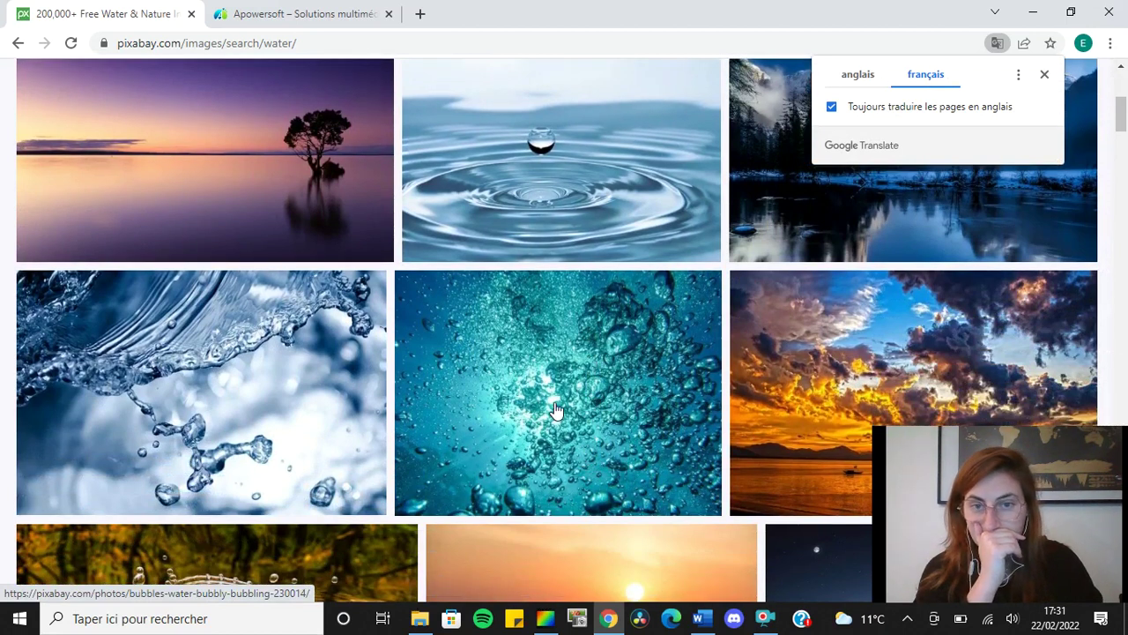
Open the turquoise underwater bubbles photo and download it free as a 1920×1440 JPG, completing the robot check
{"action": "left_click", "coordinate": [565, 382]}
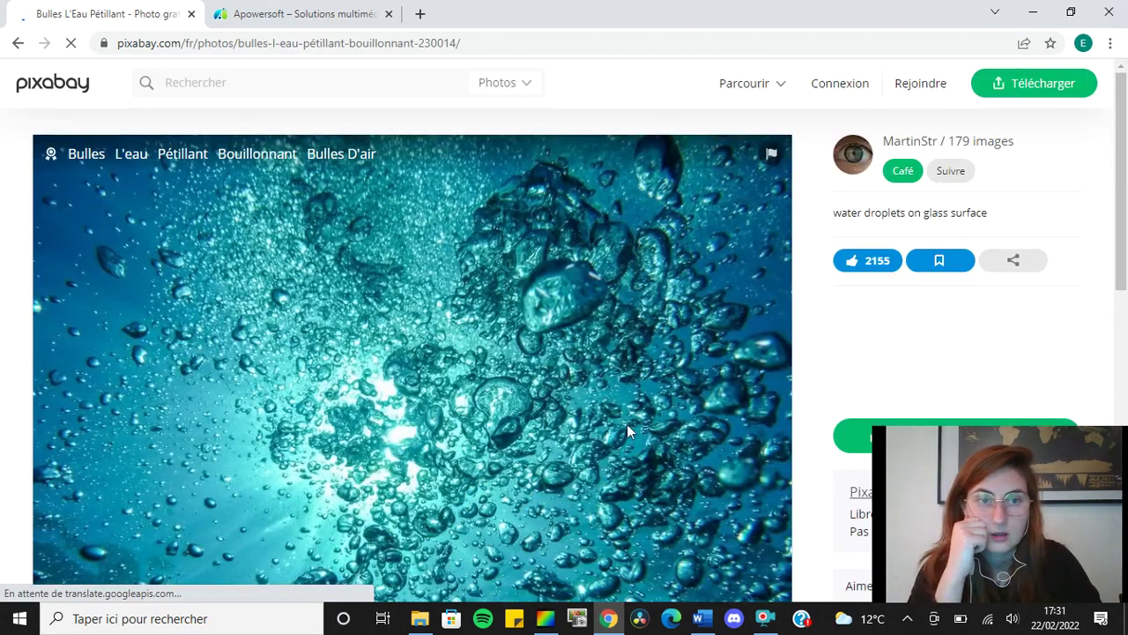
{"action": "scroll", "coordinate": [627, 424], "scroll_direction": "down", "scroll_amount": 3}
{"action": "scroll", "coordinate": [626, 424], "scroll_direction": "up", "scroll_amount": 3}
{"action": "scroll", "coordinate": [627, 424], "scroll_direction": "down", "scroll_amount": 2}
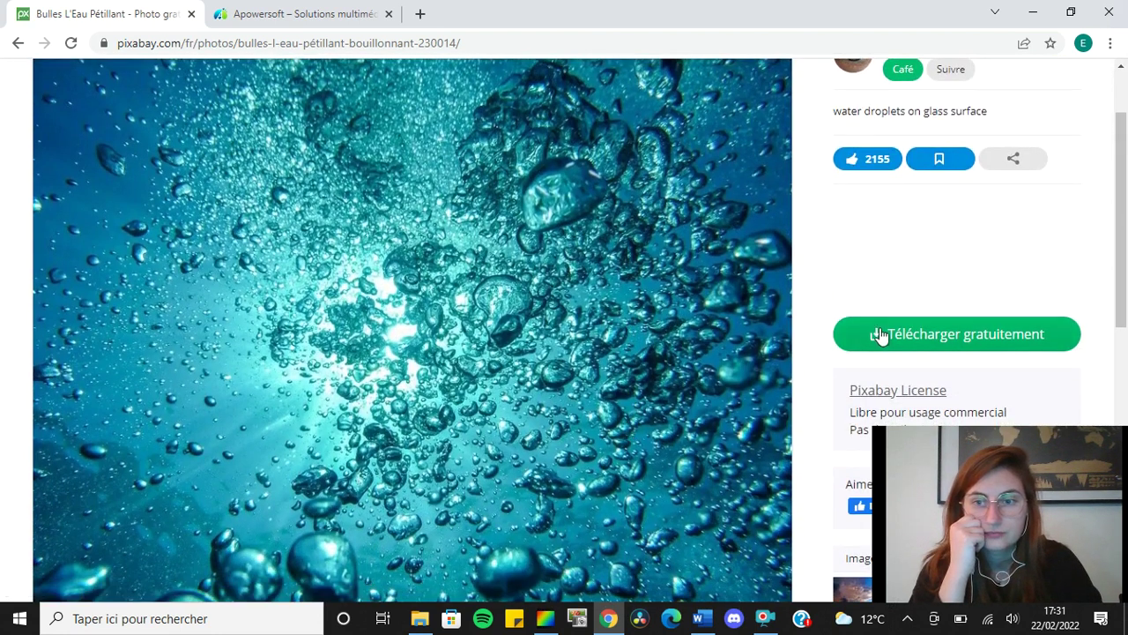
{"action": "left_click", "coordinate": [880, 335]}
{"action": "scroll", "coordinate": [828, 354], "scroll_direction": "down", "scroll_amount": 1}
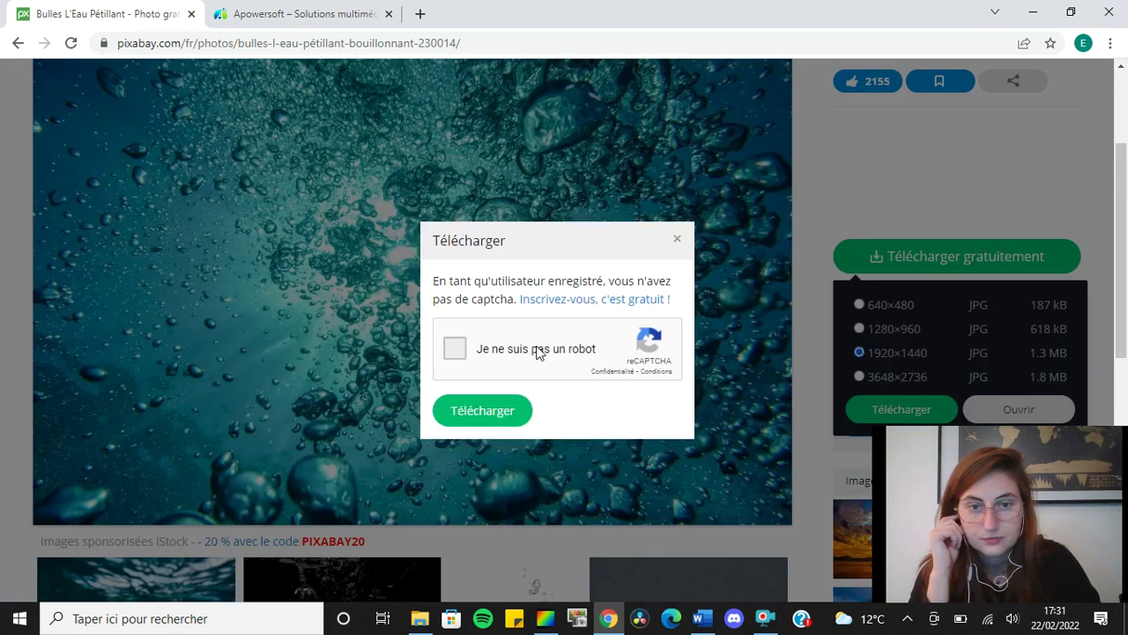
{"action": "left_click", "coordinate": [535, 347]}
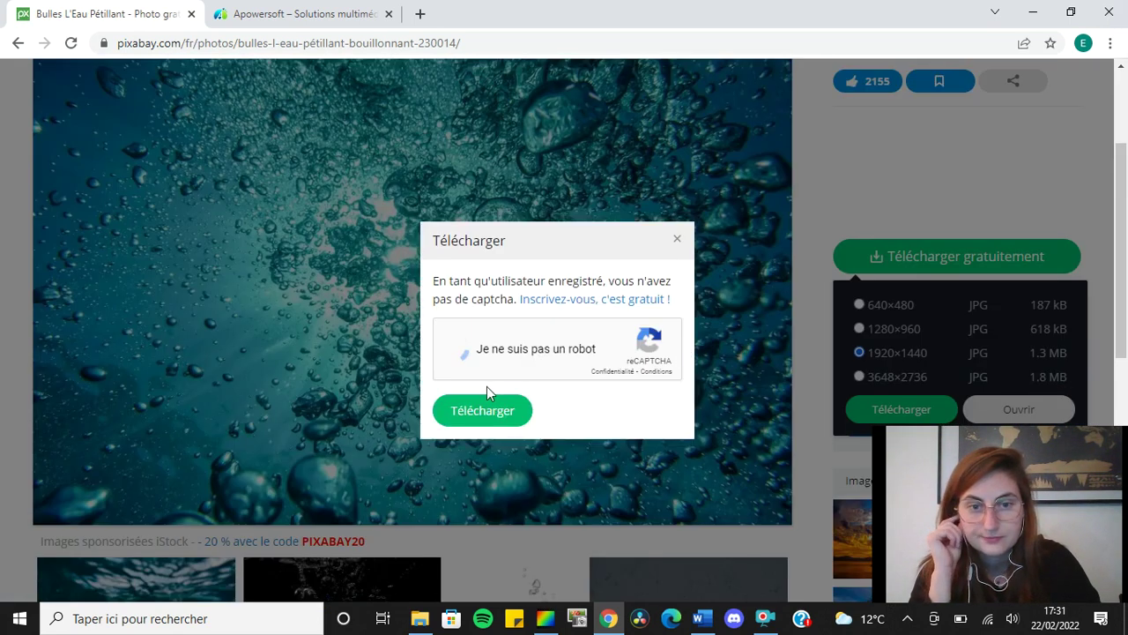
{"action": "left_click", "coordinate": [481, 415]}
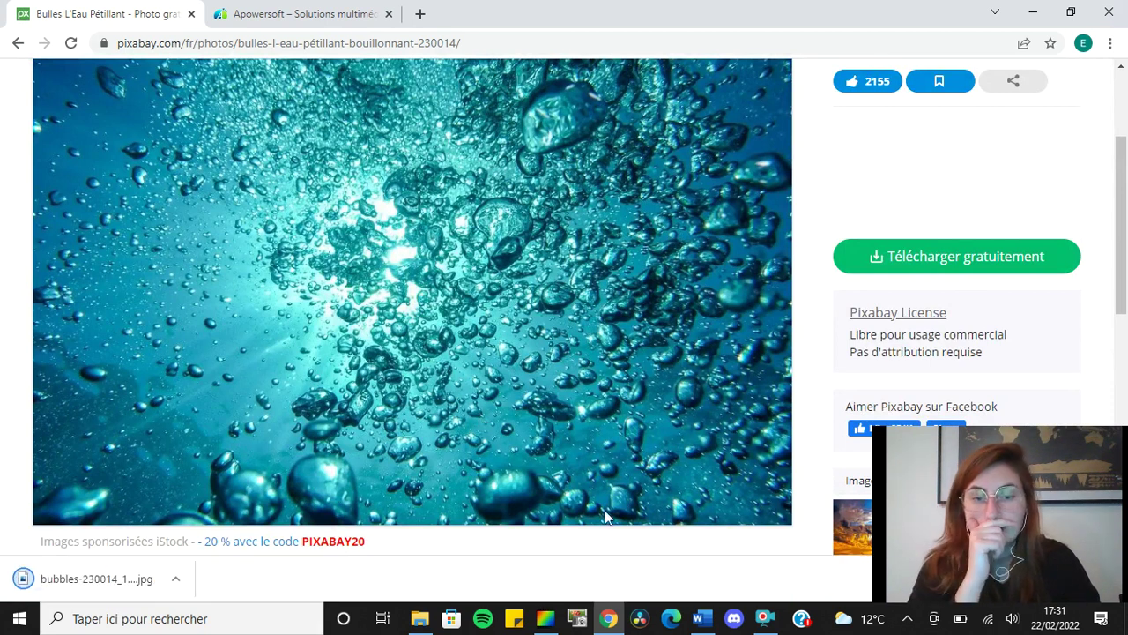
Switch to PhotoFiltre 7 and open bubbles-230014_1920 from the Téléchargements folder in it, leaving the folder window minimized
{"action": "left_click", "coordinate": [543, 620]}
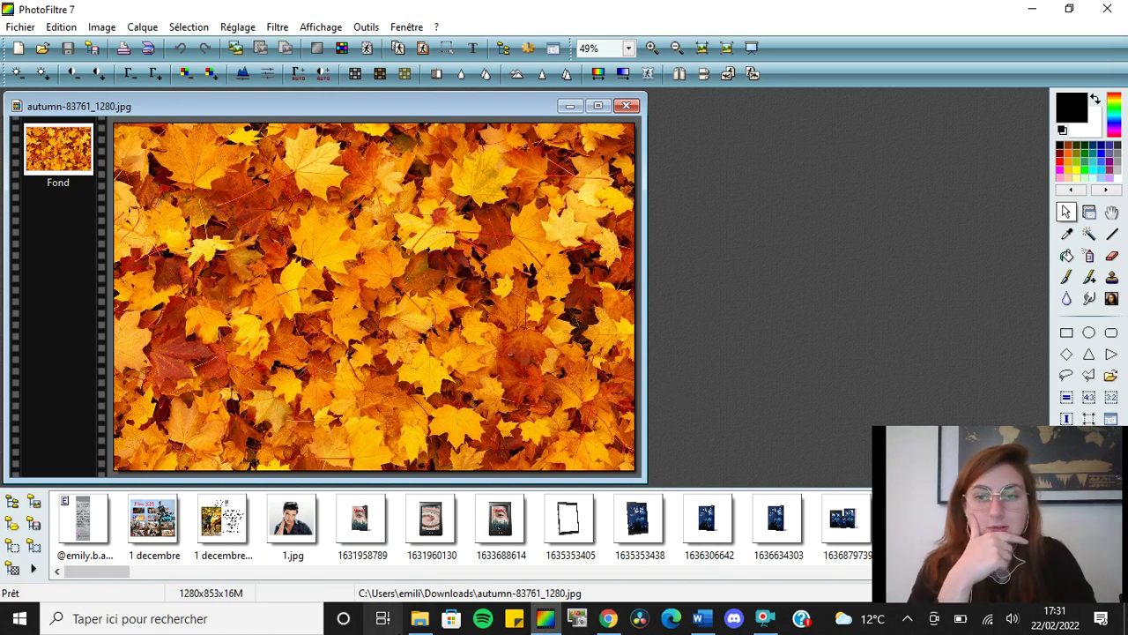
{"action": "left_click", "coordinate": [413, 630]}
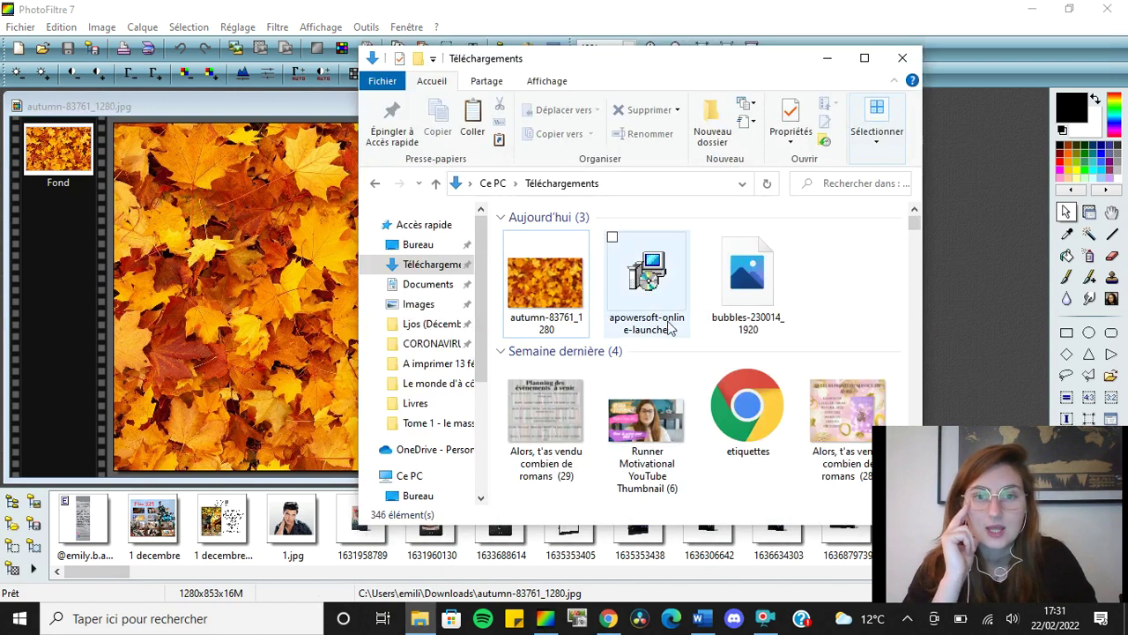
{"action": "left_click_drag", "start_coordinate": [737, 294], "coordinate": [201, 255]}
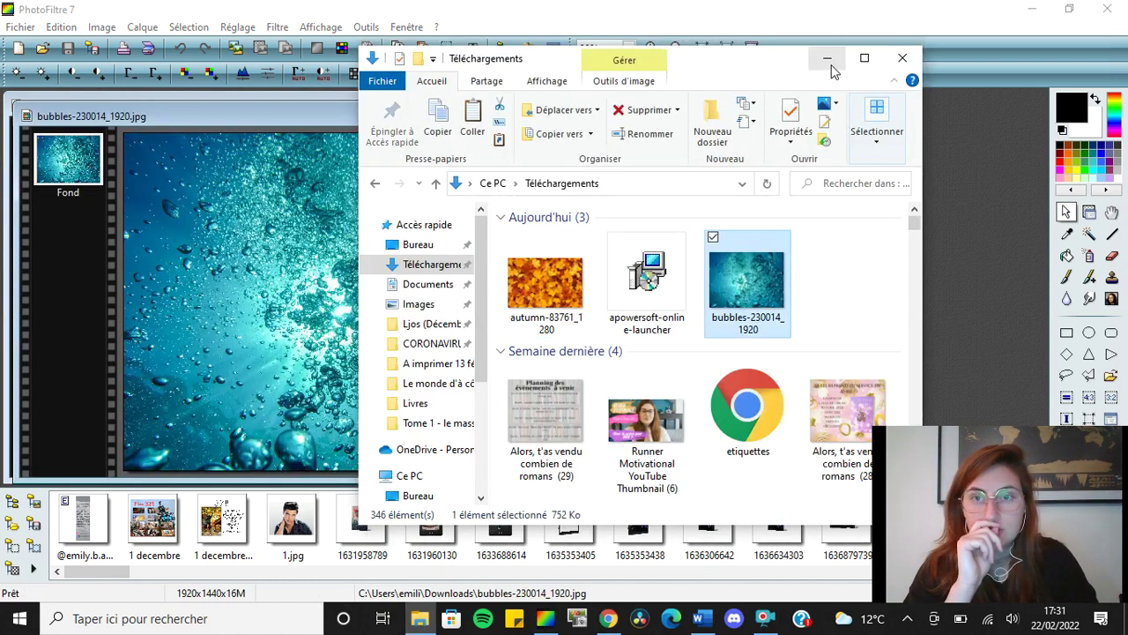
{"action": "left_click", "coordinate": [827, 58]}
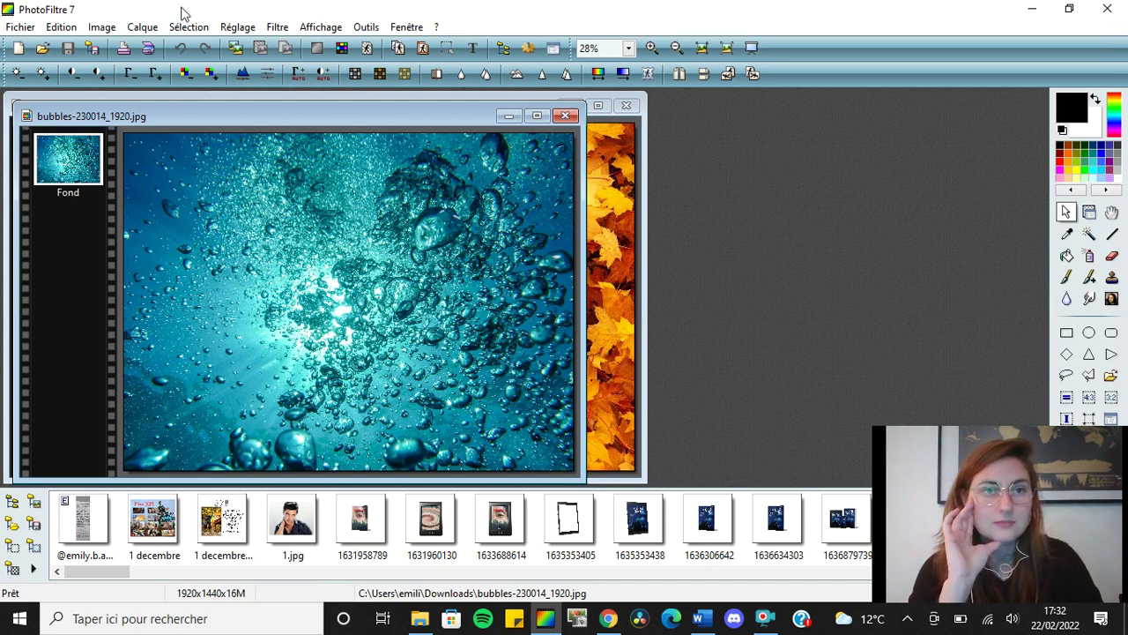
{"action": "left_click", "coordinate": [148, 27]}
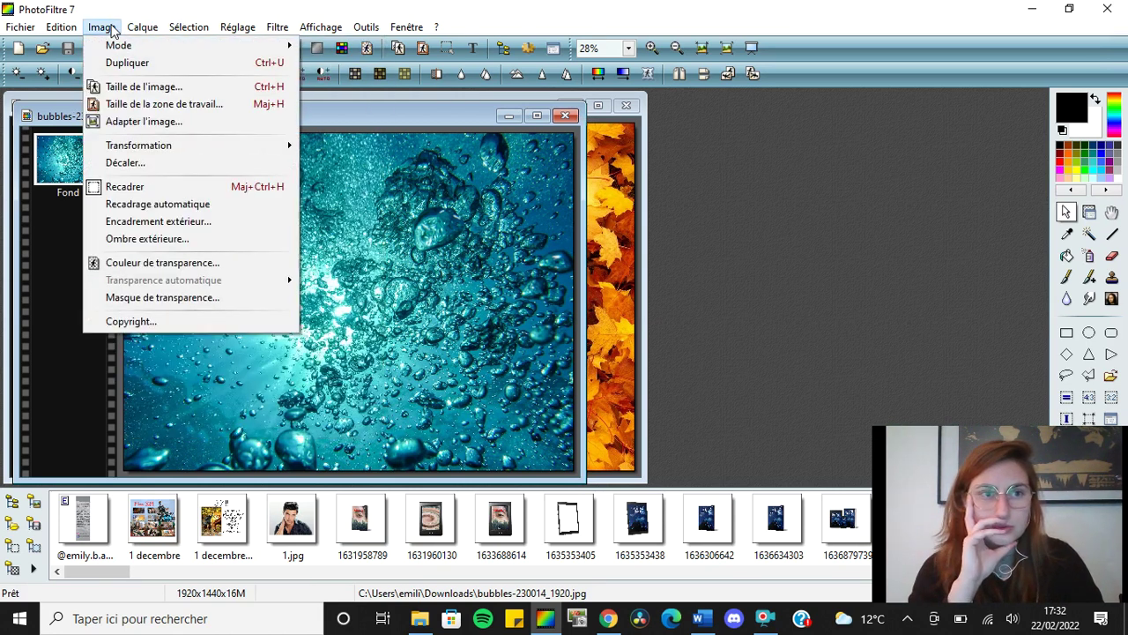
{"action": "mouse_move", "coordinate": [231, 33]}
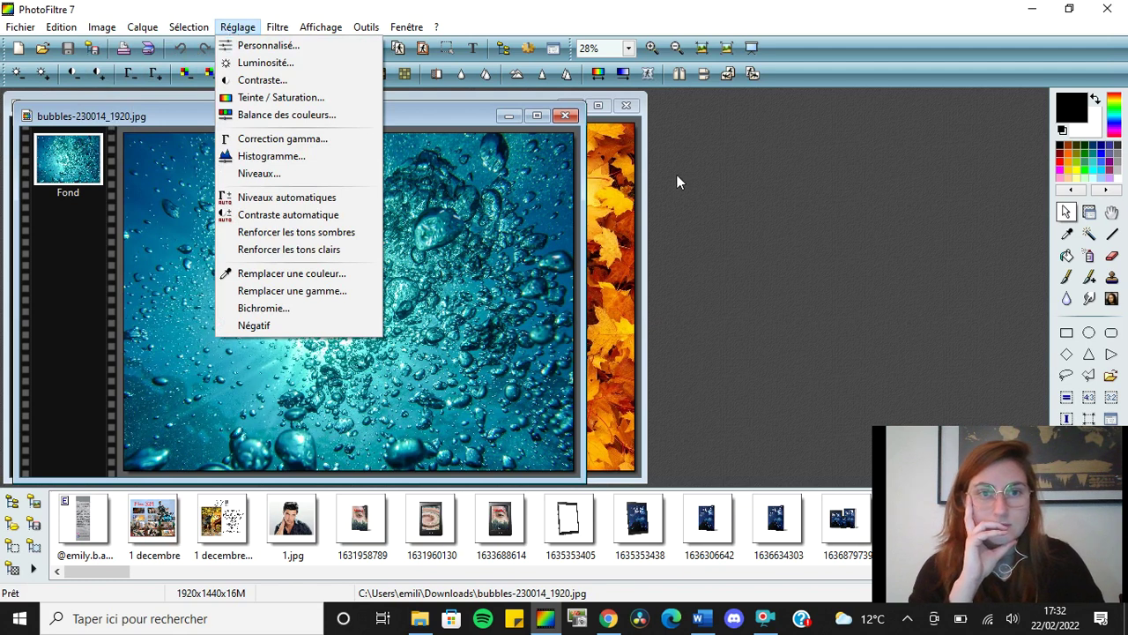
{"action": "left_click", "coordinate": [704, 174]}
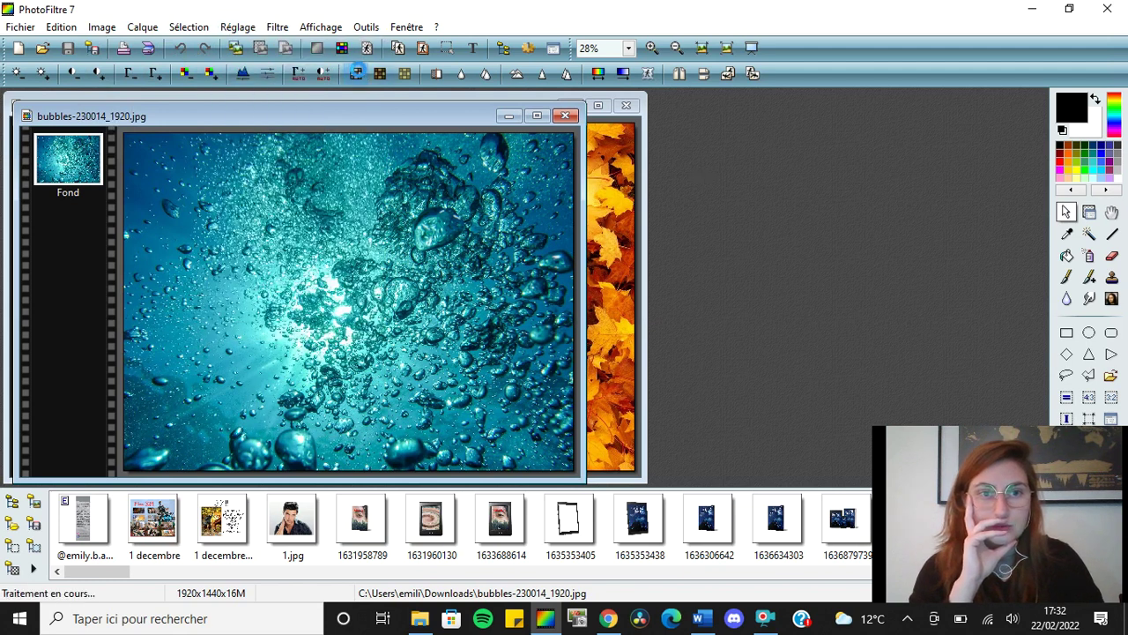
Open the greyscale conversion (Niveaux de gris) for the bubbles photo and preview the Teinte, Minimum and Maximum methods
{"action": "left_click", "coordinate": [357, 73]}
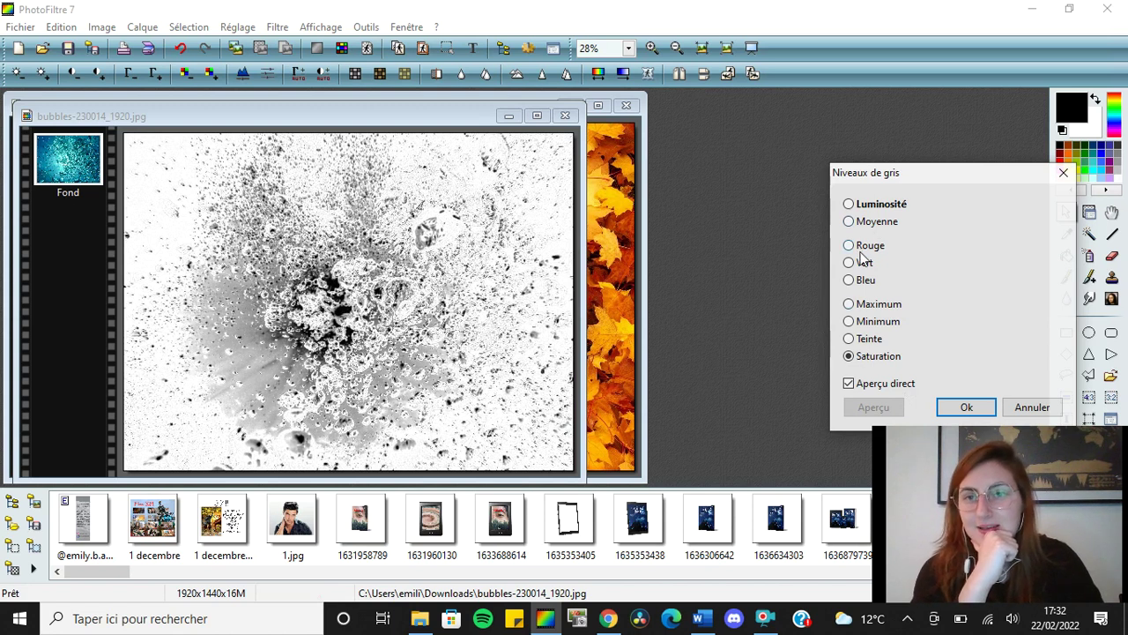
{"action": "left_click_drag", "start_coordinate": [941, 170], "coordinate": [844, 152]}
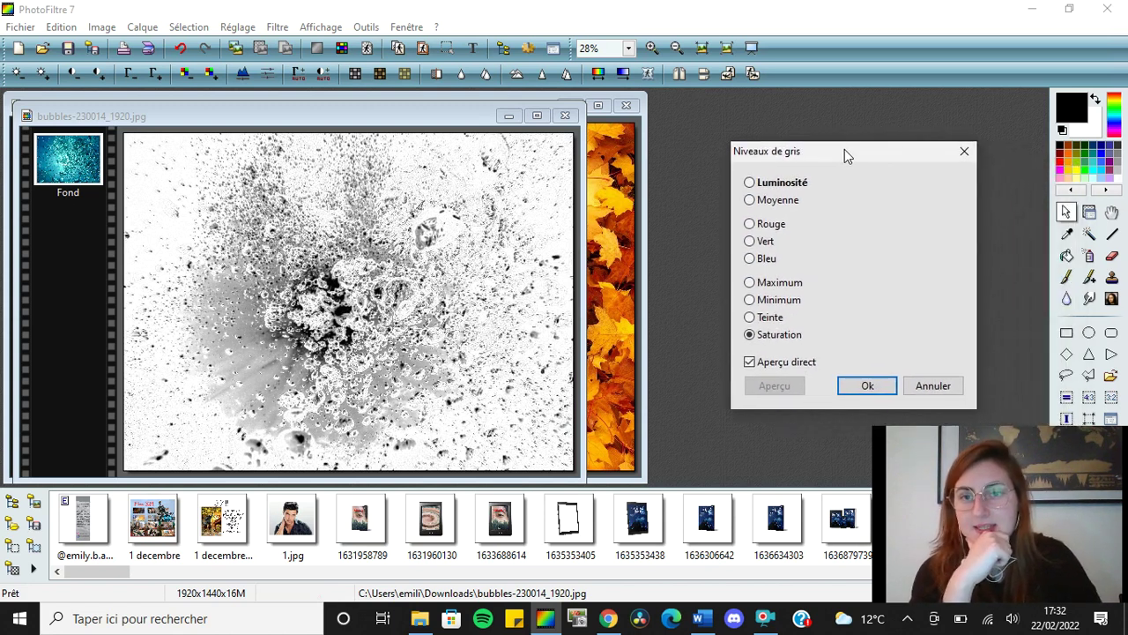
{"action": "left_click", "coordinate": [751, 317]}
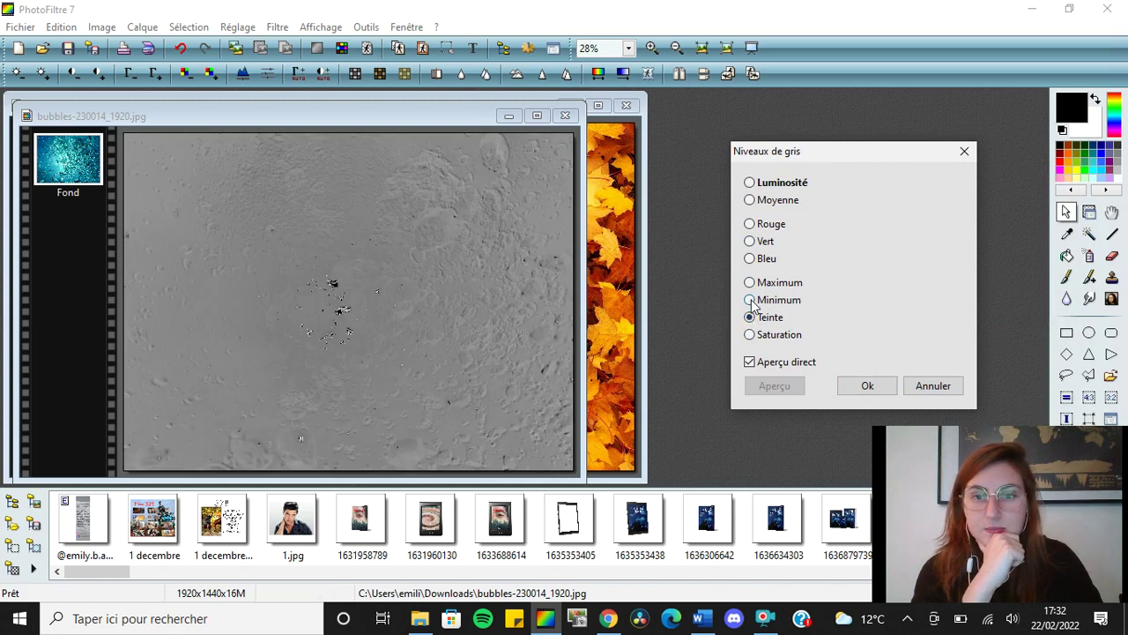
{"action": "left_click", "coordinate": [750, 300]}
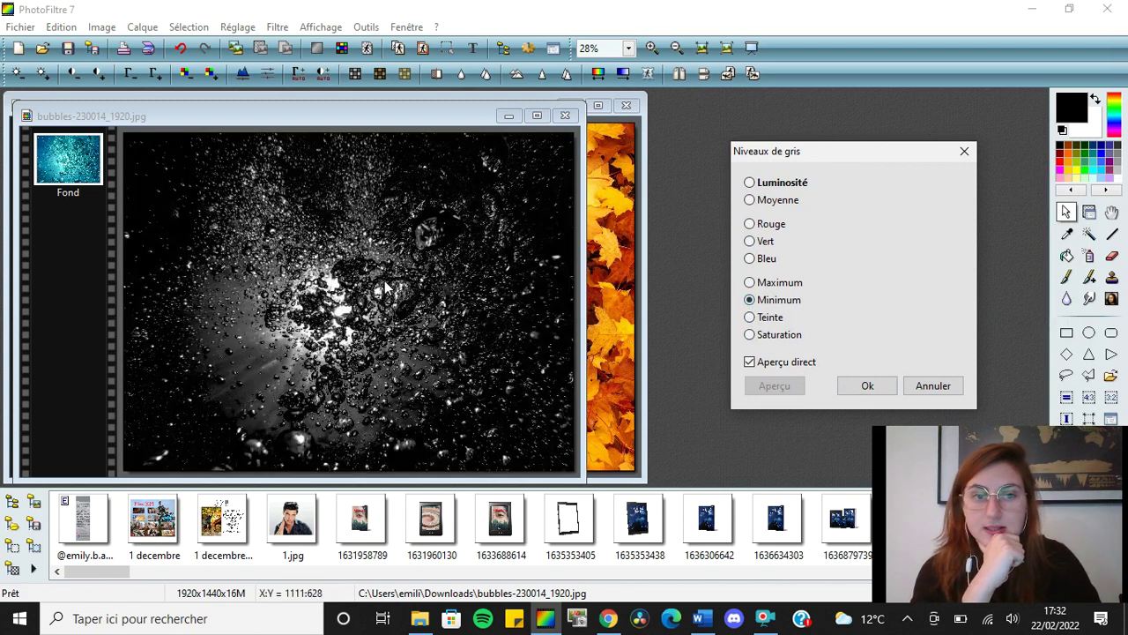
{"action": "left_click", "coordinate": [751, 283]}
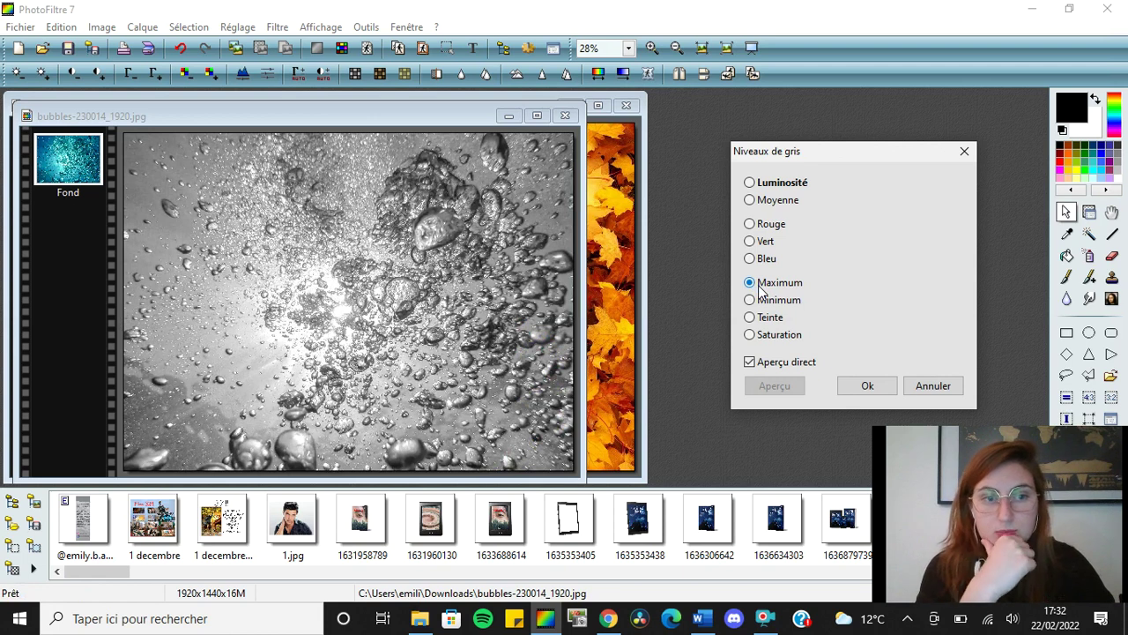
Preview the Bleu, Vert, Rouge, Moyenne and Luminosité greyscale methods on the bubbles photo
{"action": "left_click", "coordinate": [750, 258]}
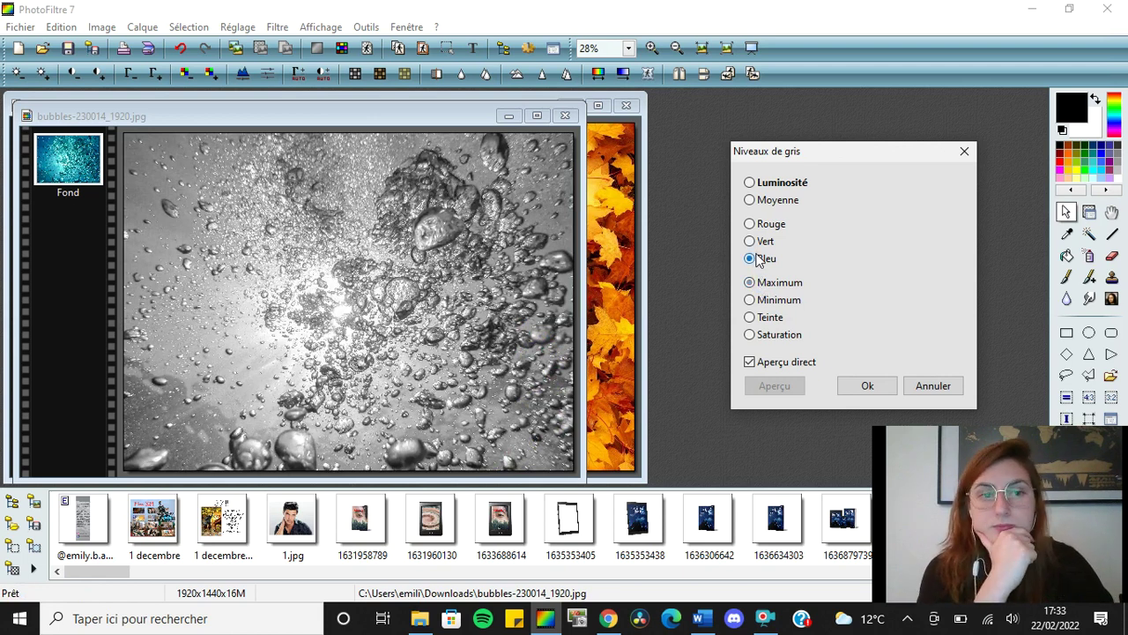
{"action": "left_click", "coordinate": [764, 244]}
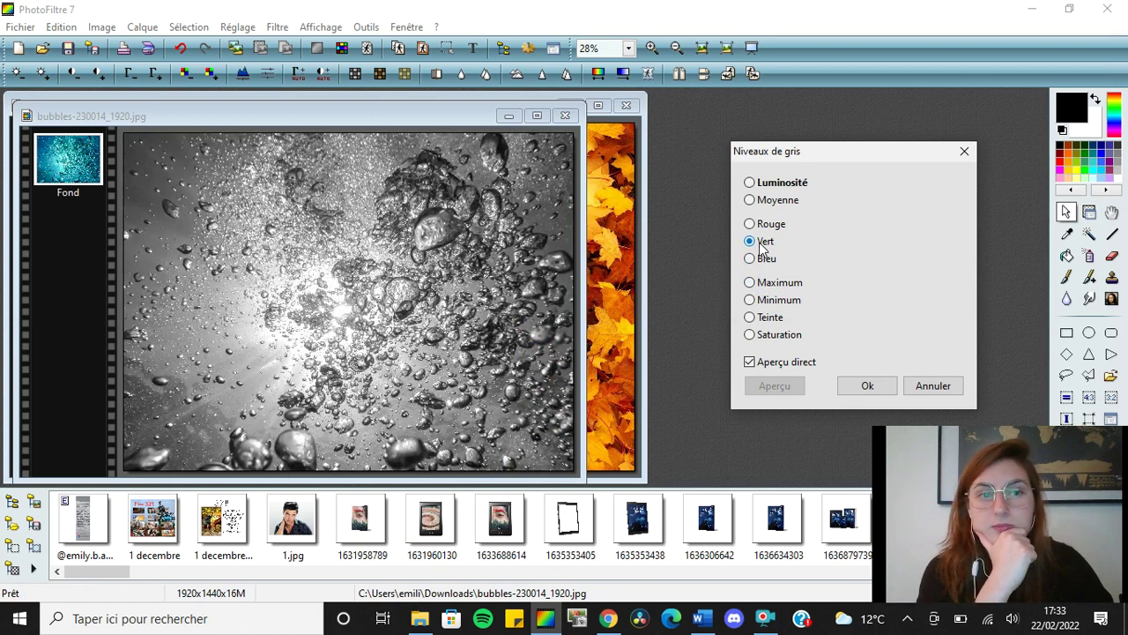
{"action": "left_click", "coordinate": [760, 226]}
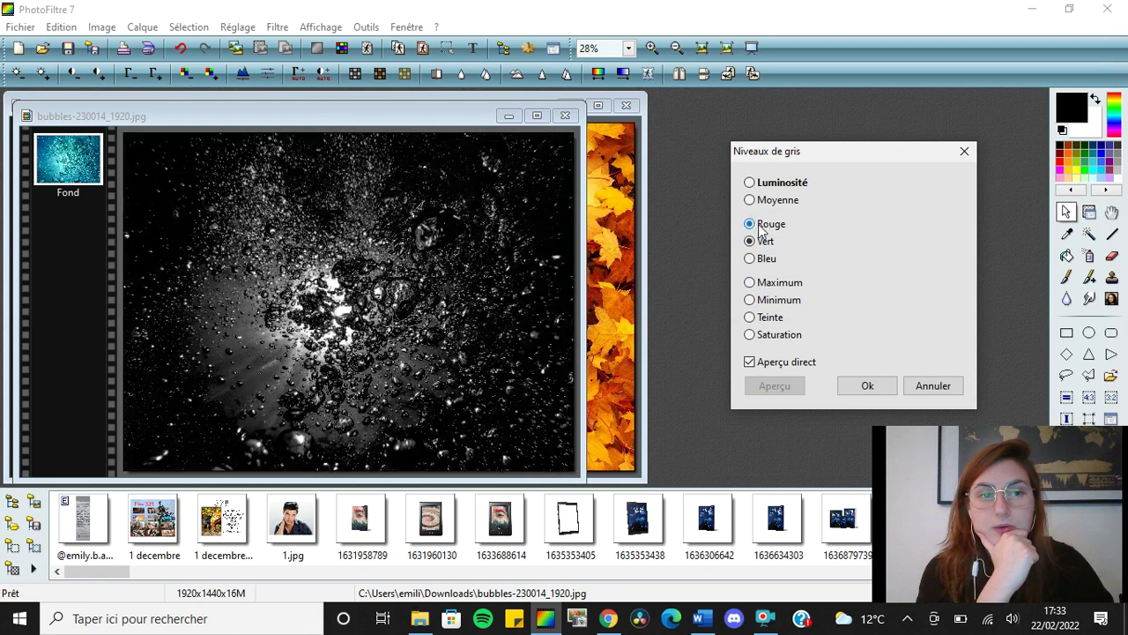
{"action": "left_click", "coordinate": [764, 203]}
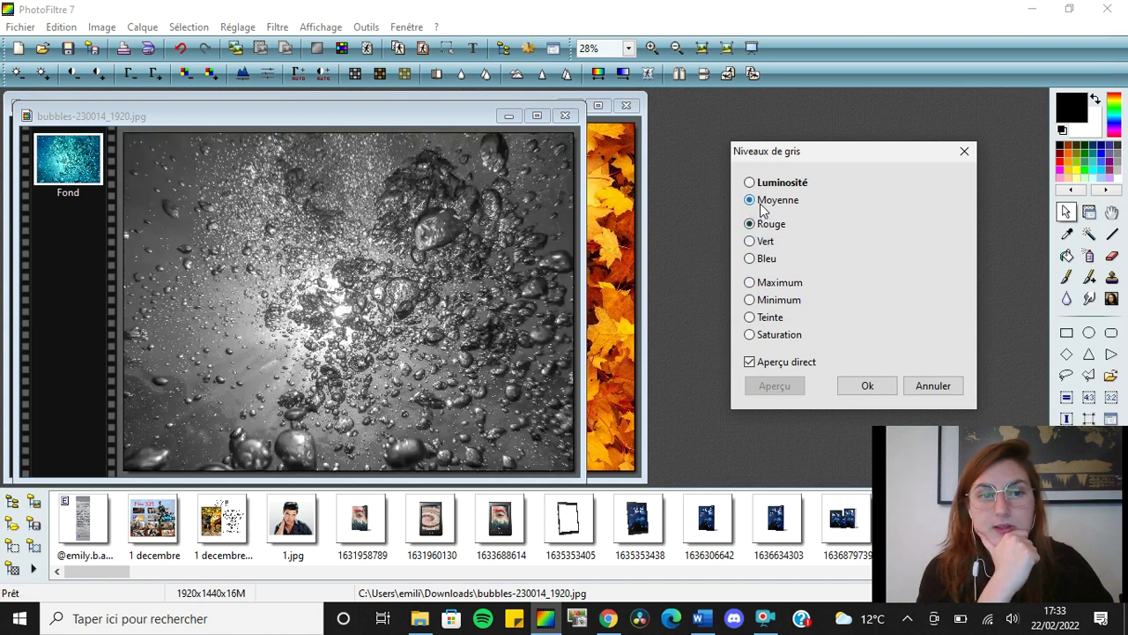
{"action": "left_click", "coordinate": [764, 186]}
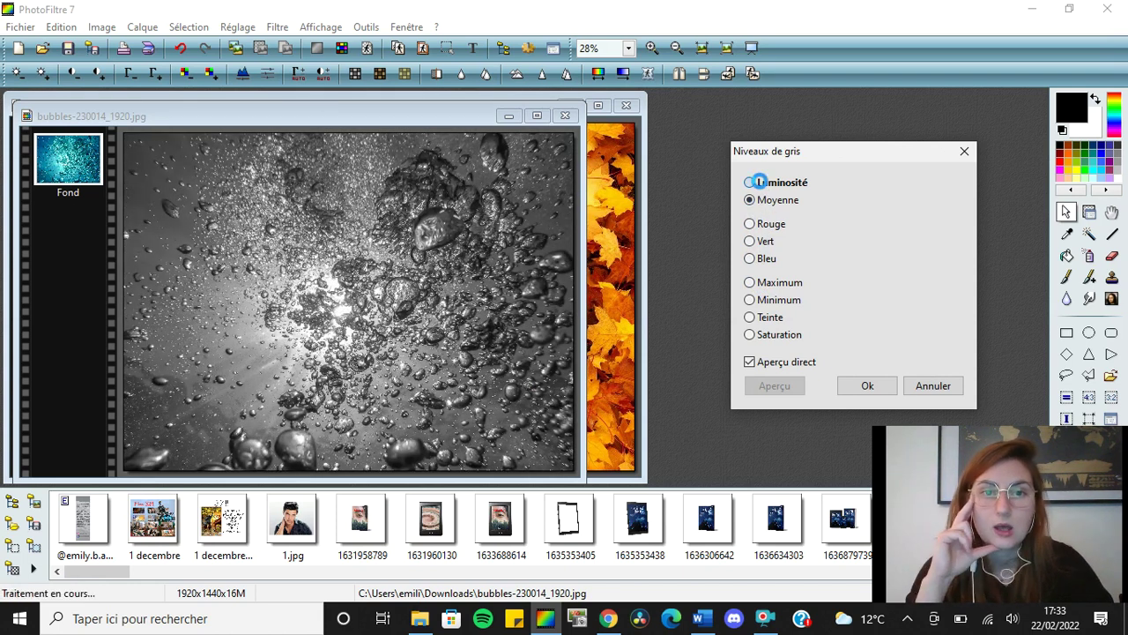
{"action": "left_click", "coordinate": [754, 250]}
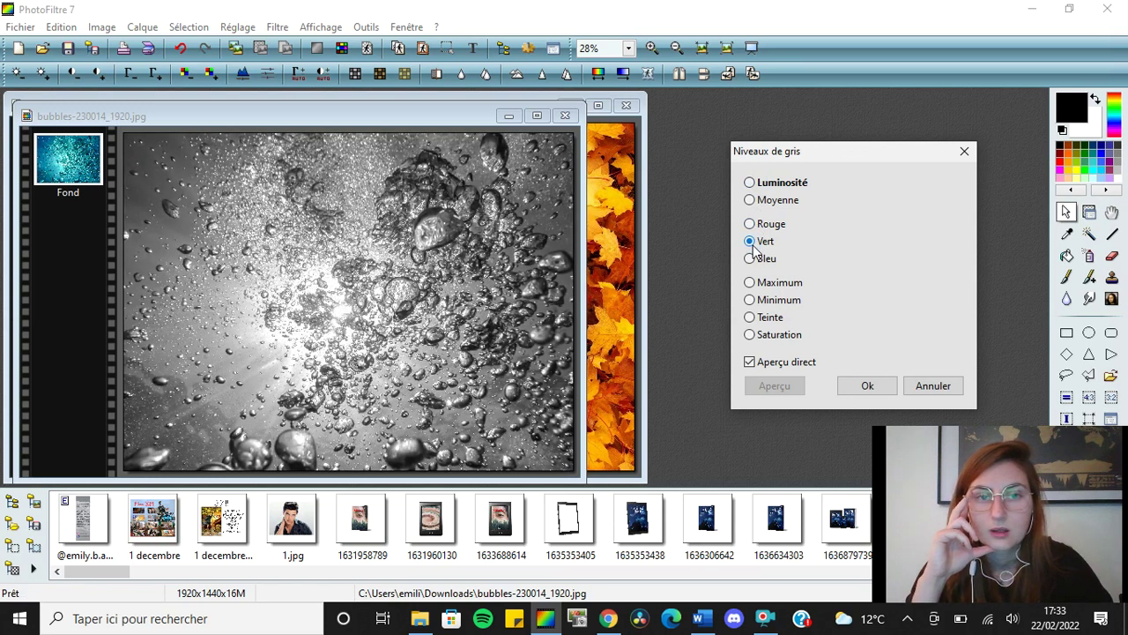
Compare the Bleu, Minimum and Maximum greyscale methods, and convert the bubbles photo to greyscale with Bleu
{"action": "left_click", "coordinate": [750, 259]}
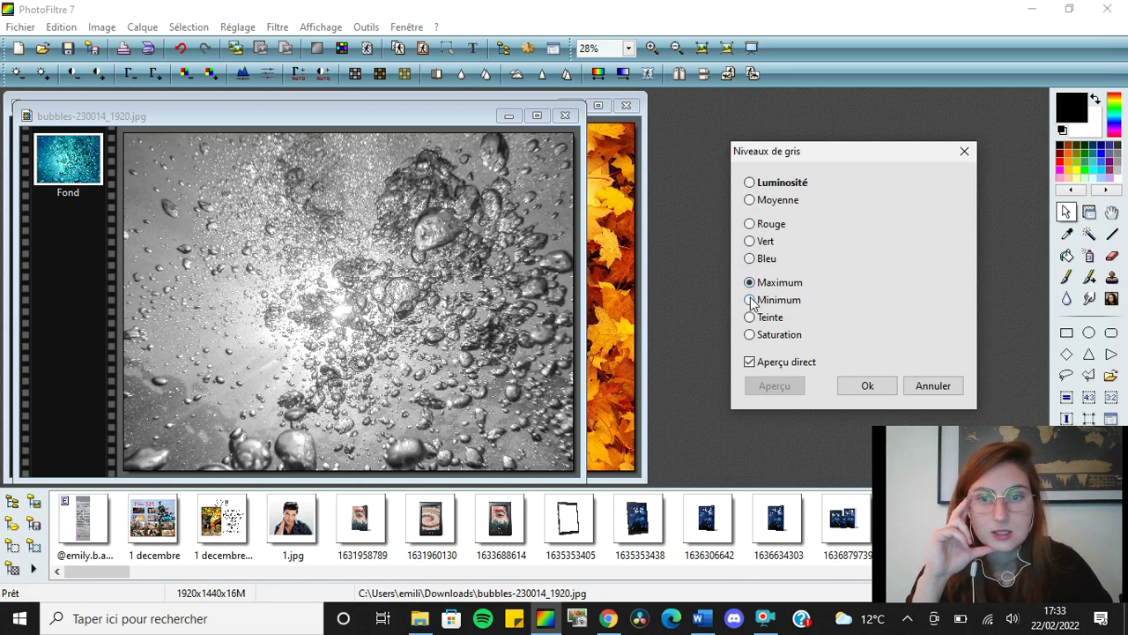
{"action": "left_click", "coordinate": [751, 301]}
{"action": "left_click", "coordinate": [750, 283]}
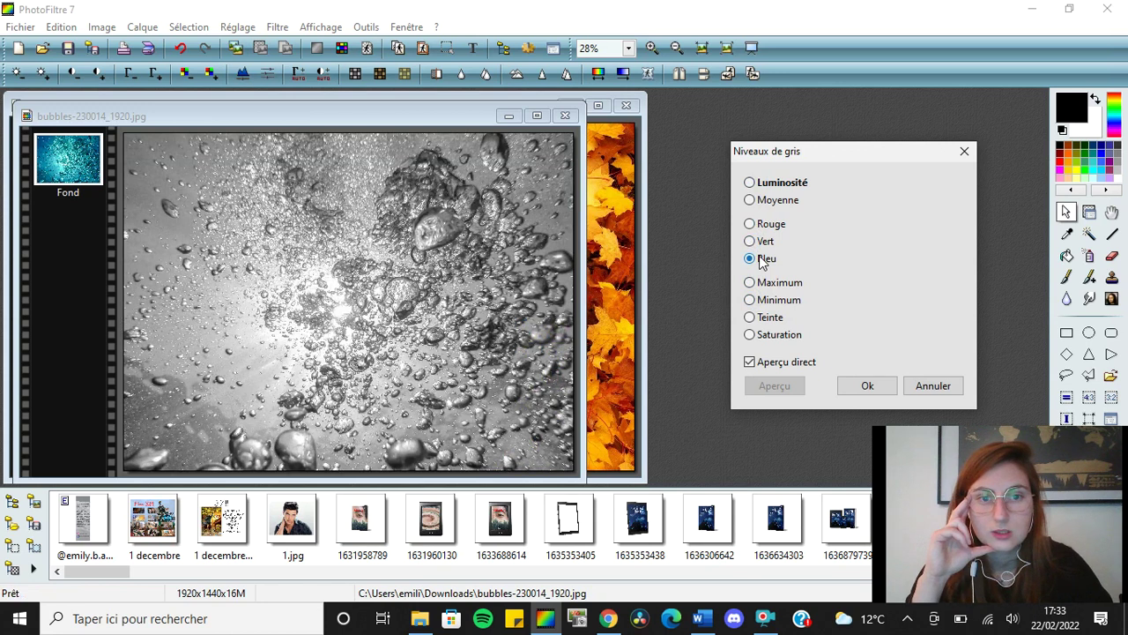
{"action": "left_click", "coordinate": [750, 283]}
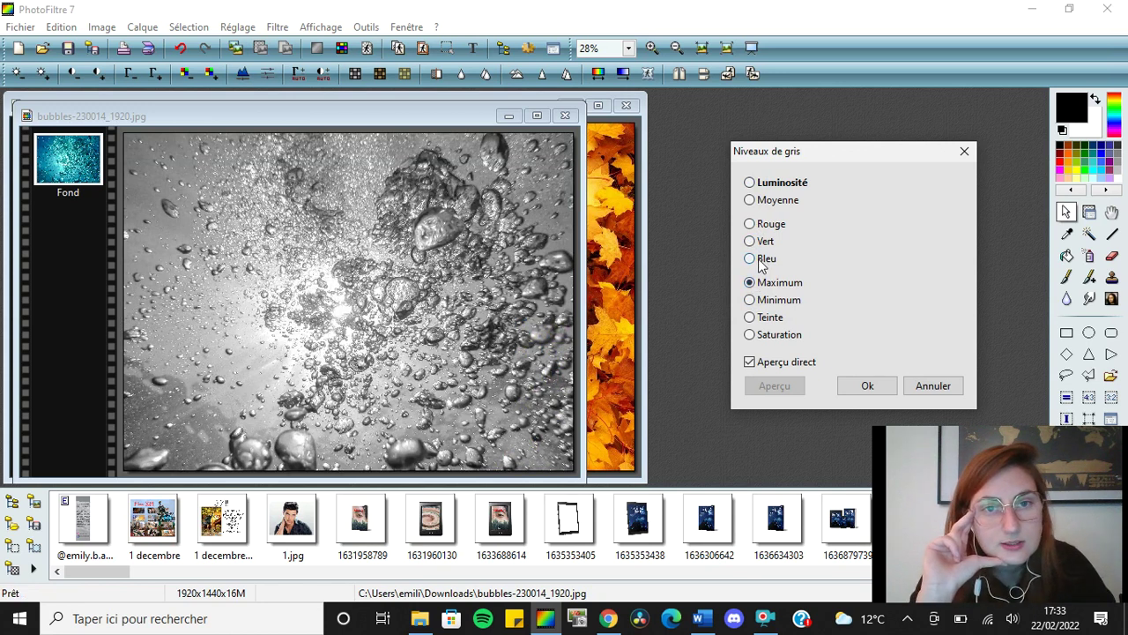
{"action": "left_click", "coordinate": [760, 262]}
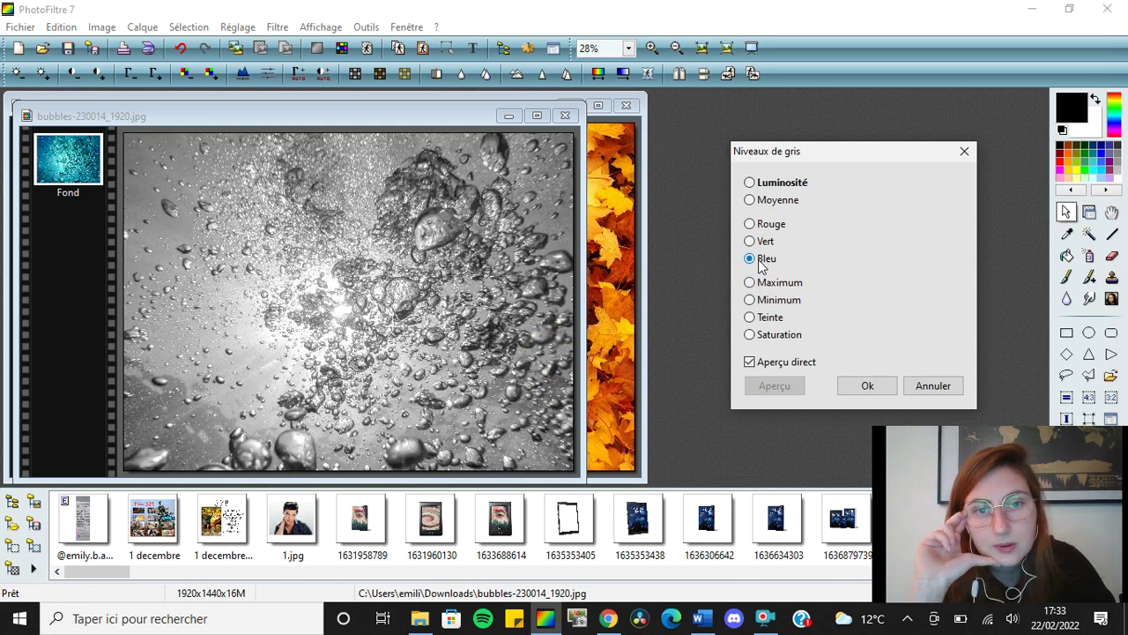
{"action": "left_click", "coordinate": [883, 392]}
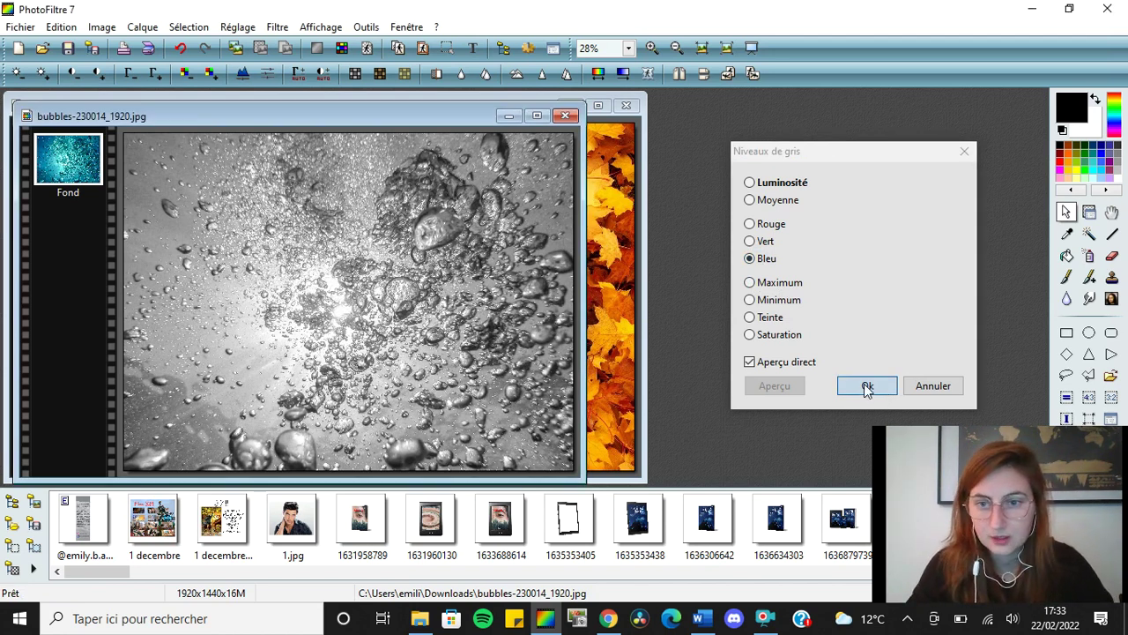
{"action": "left_click", "coordinate": [867, 388]}
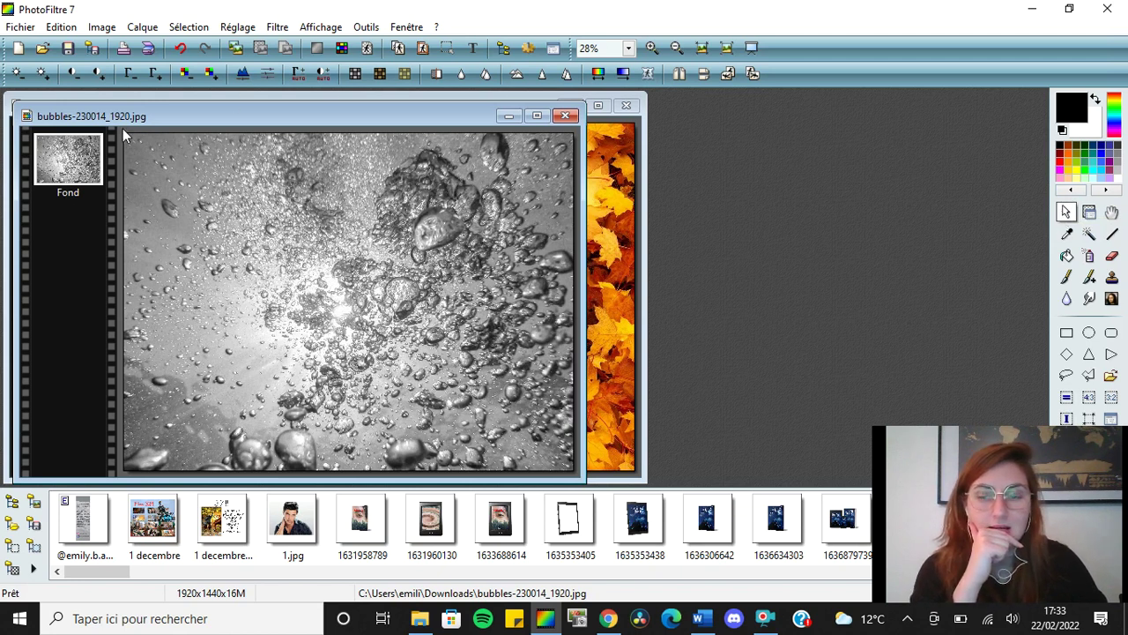
Select the entire 1920×1440 bubbles photo and move its window partly off the autumn leaves image
{"action": "left_click_drag", "start_coordinate": [121, 132], "coordinate": [668, 413]}
{"action": "left_click_drag", "start_coordinate": [522, 414], "coordinate": [532, 473]}
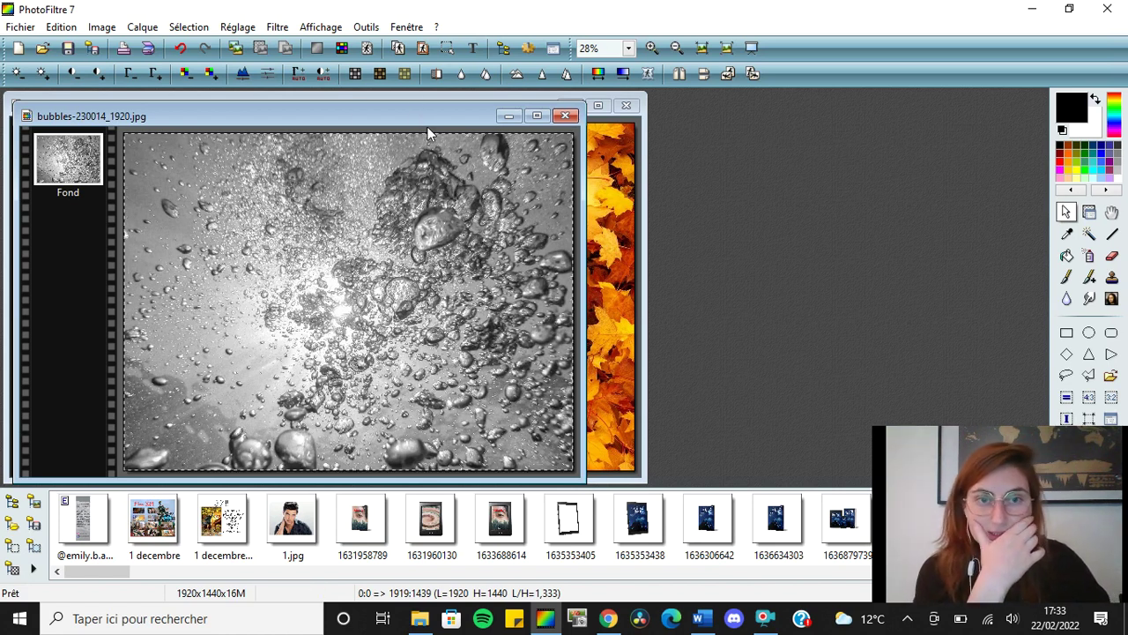
{"action": "left_click_drag", "start_coordinate": [415, 111], "coordinate": [499, 118]}
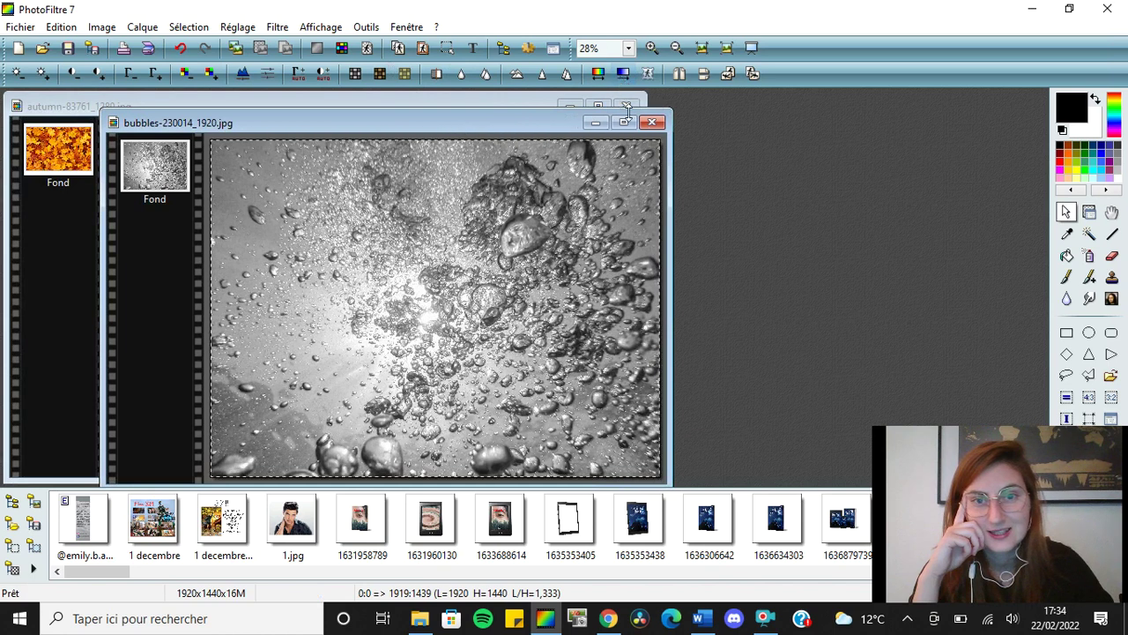
{"action": "left_click", "coordinate": [623, 75]}
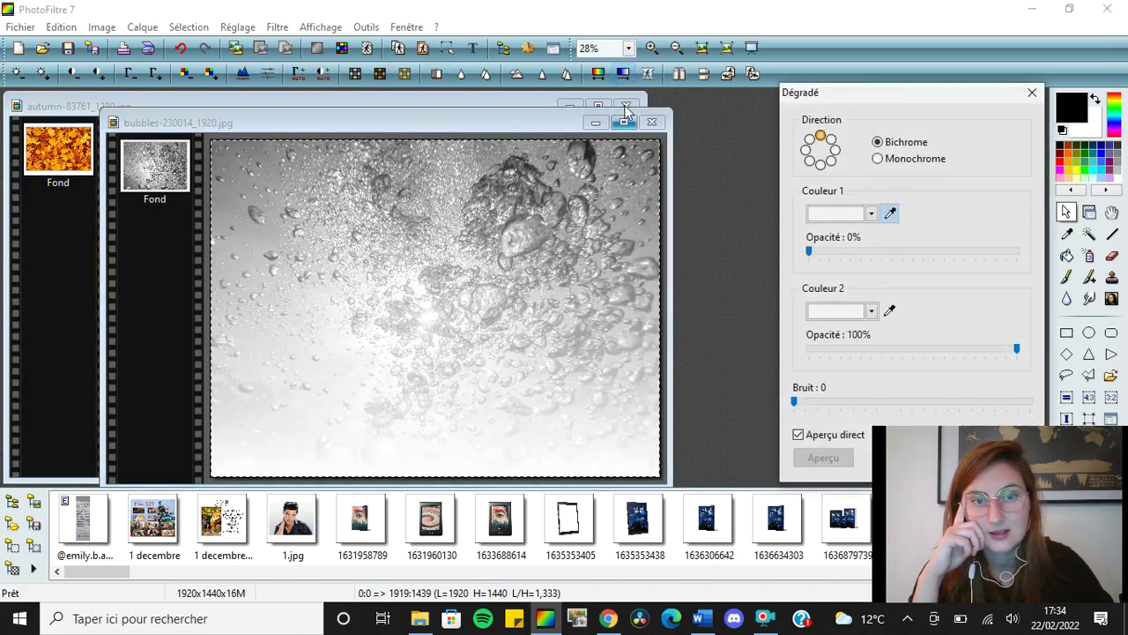
{"action": "left_click_drag", "start_coordinate": [927, 104], "coordinate": [876, 100]}
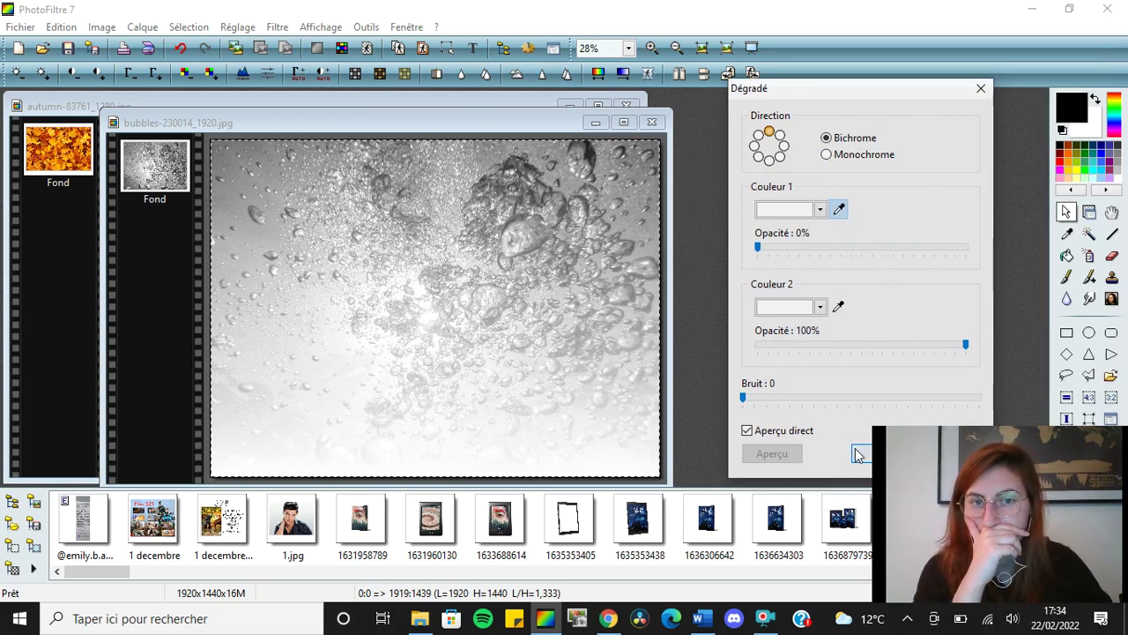
{"action": "left_click_drag", "start_coordinate": [927, 87], "coordinate": [915, 69]}
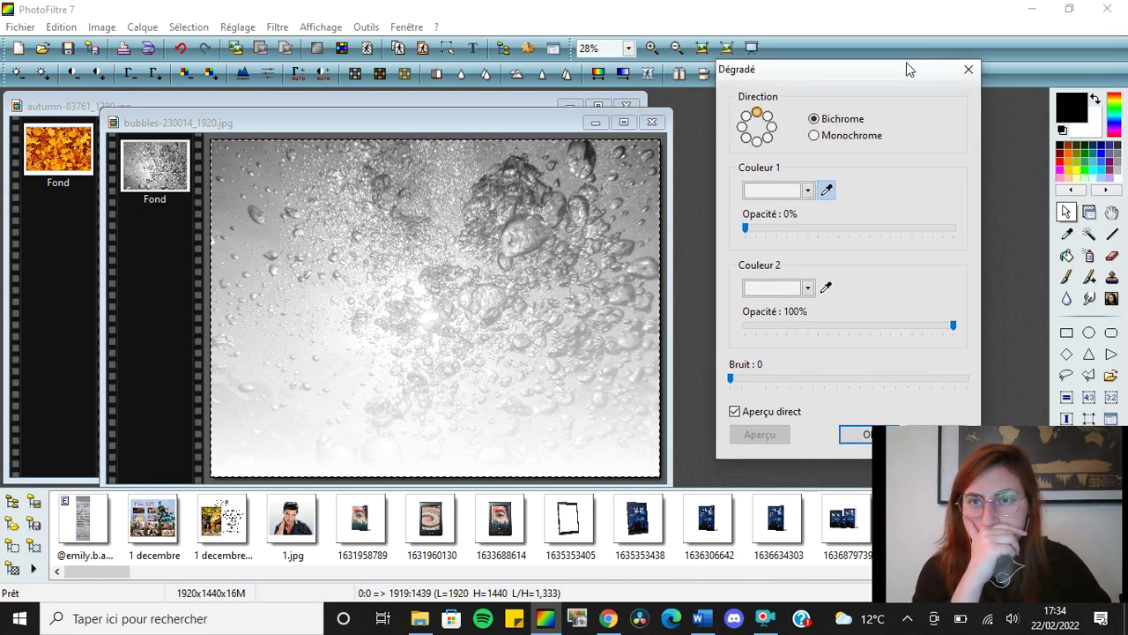
{"action": "left_click_drag", "start_coordinate": [906, 69], "coordinate": [774, 68]}
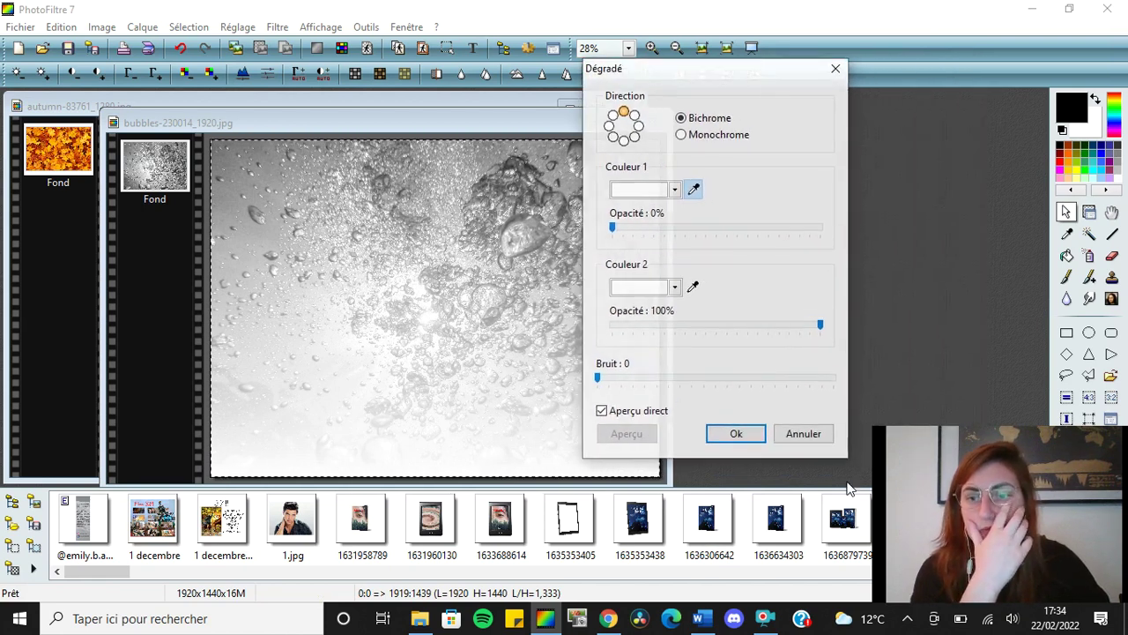
{"action": "left_click", "coordinate": [803, 433]}
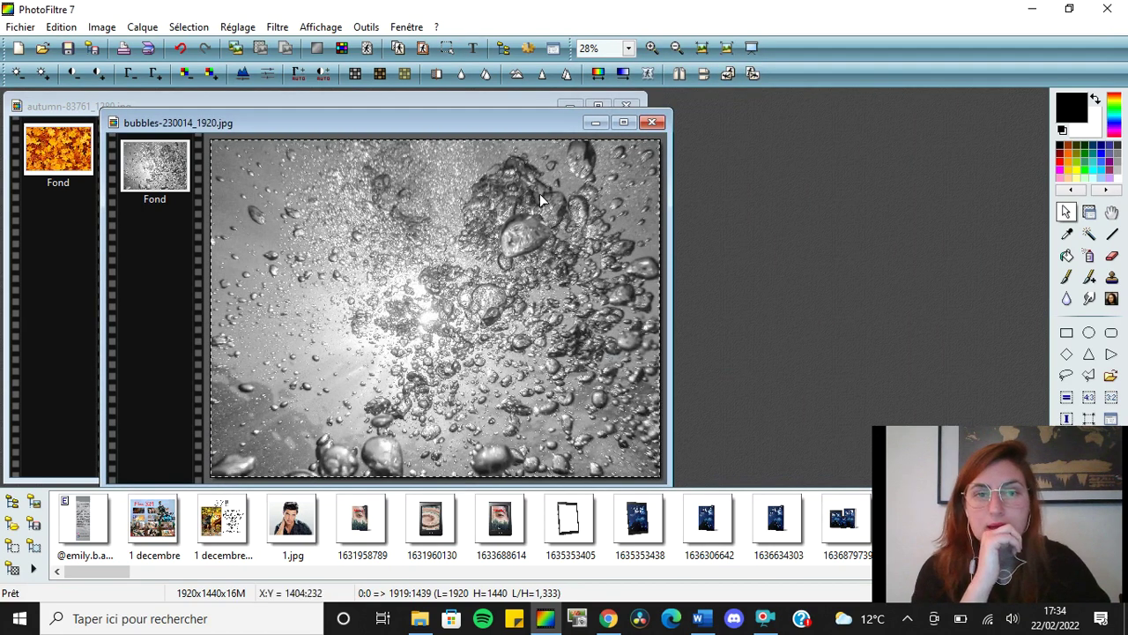
Reduce the selection to a full-width strip about 240 px high along the photo's lower edge and apply the white Bichrome gradient, 0% to 100% opacity
{"action": "left_click_drag", "start_coordinate": [522, 139], "coordinate": [538, 422]}
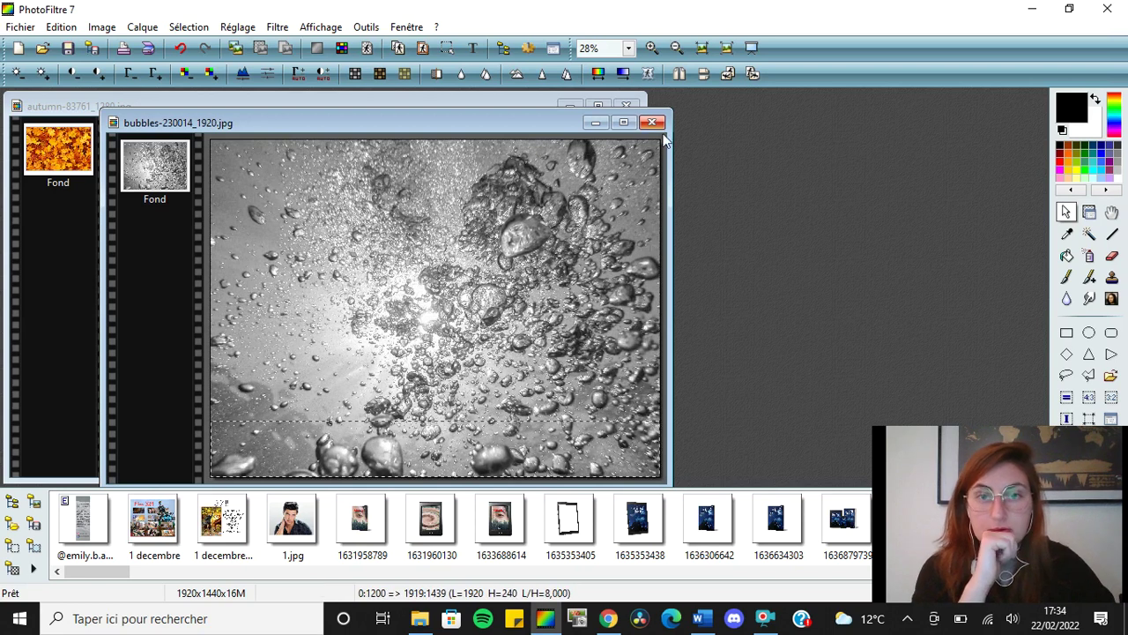
{"action": "left_click", "coordinate": [623, 75]}
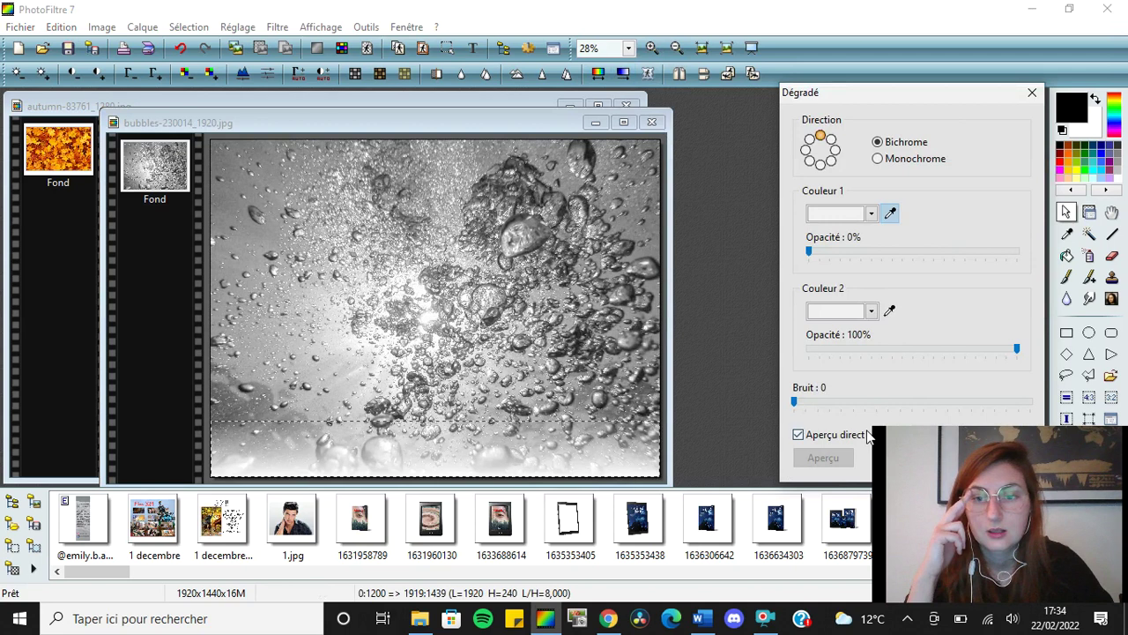
{"action": "left_click_drag", "start_coordinate": [903, 91], "coordinate": [782, 88]}
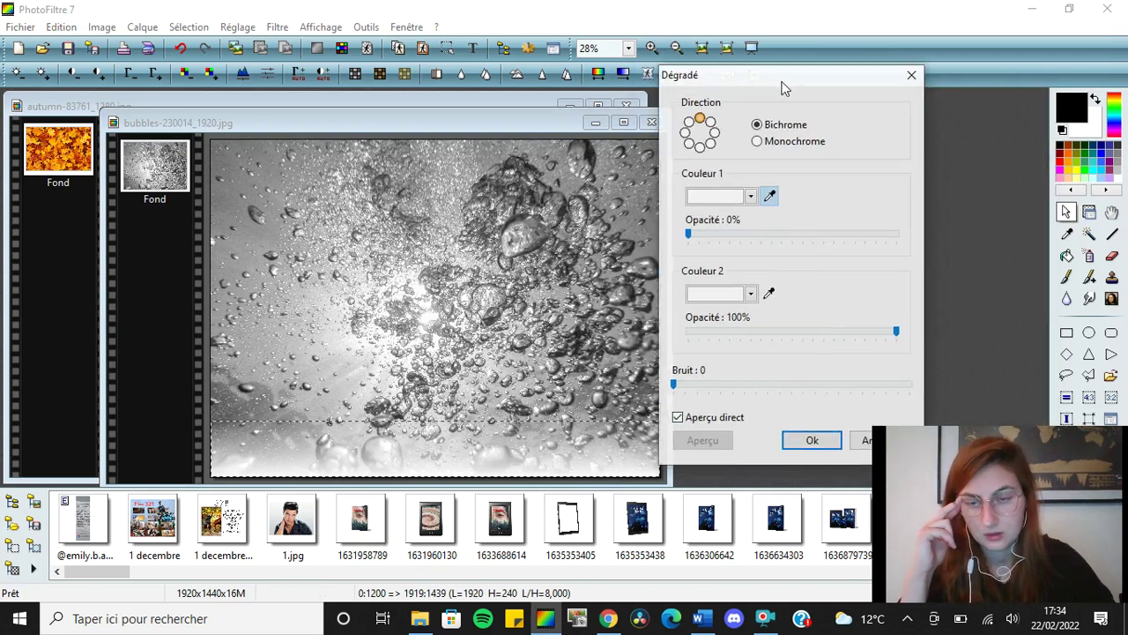
{"action": "left_click", "coordinate": [810, 441]}
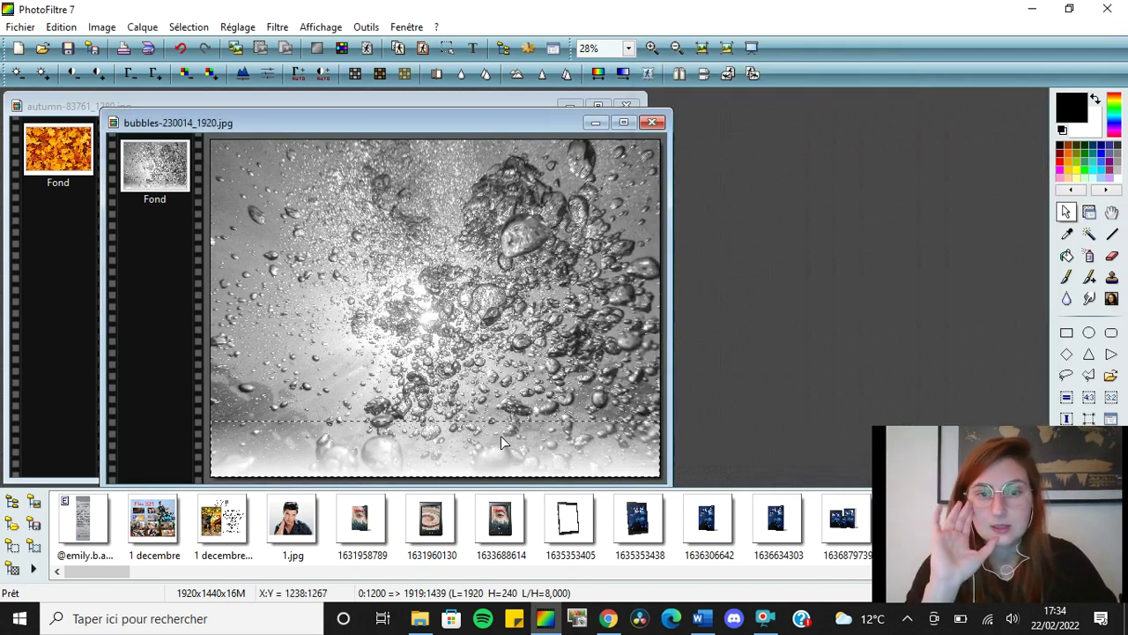
Extend the selection upward to about 671 px high and apply the white Bichrome gradient, 0% to 100% opacity
{"action": "left_click_drag", "start_coordinate": [440, 421], "coordinate": [444, 319]}
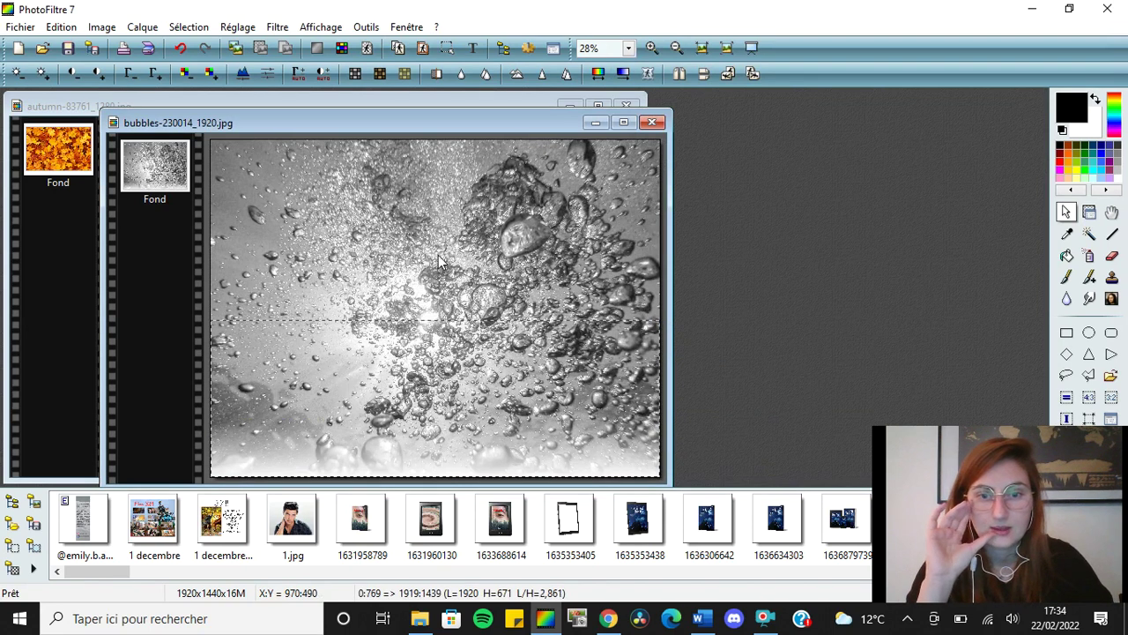
{"action": "left_click", "coordinate": [623, 74]}
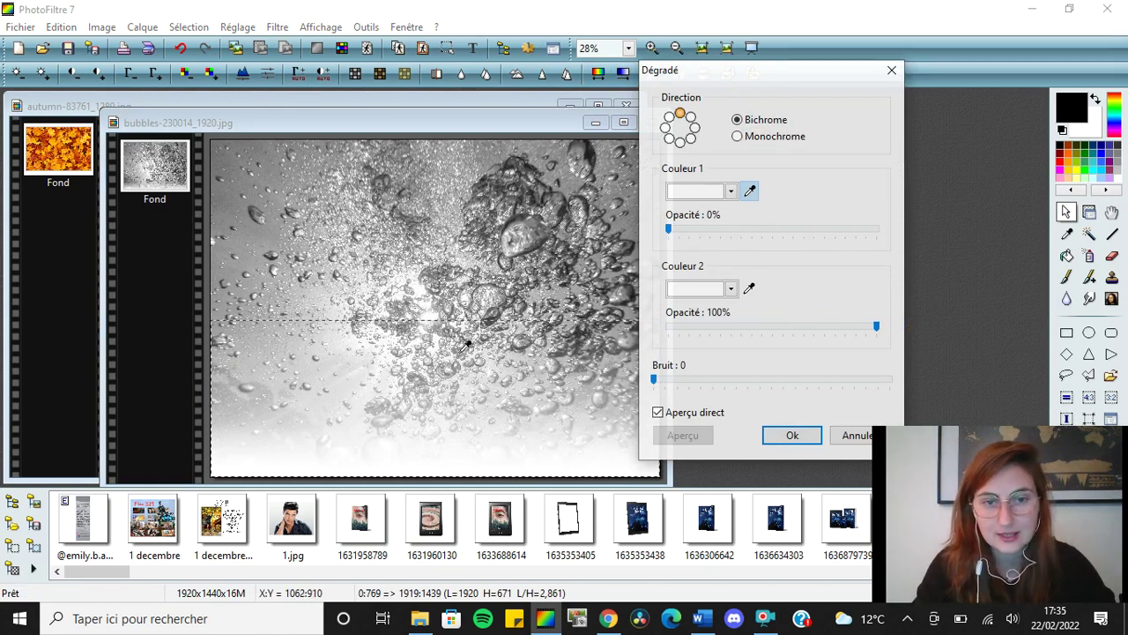
{"action": "left_click", "coordinate": [793, 435]}
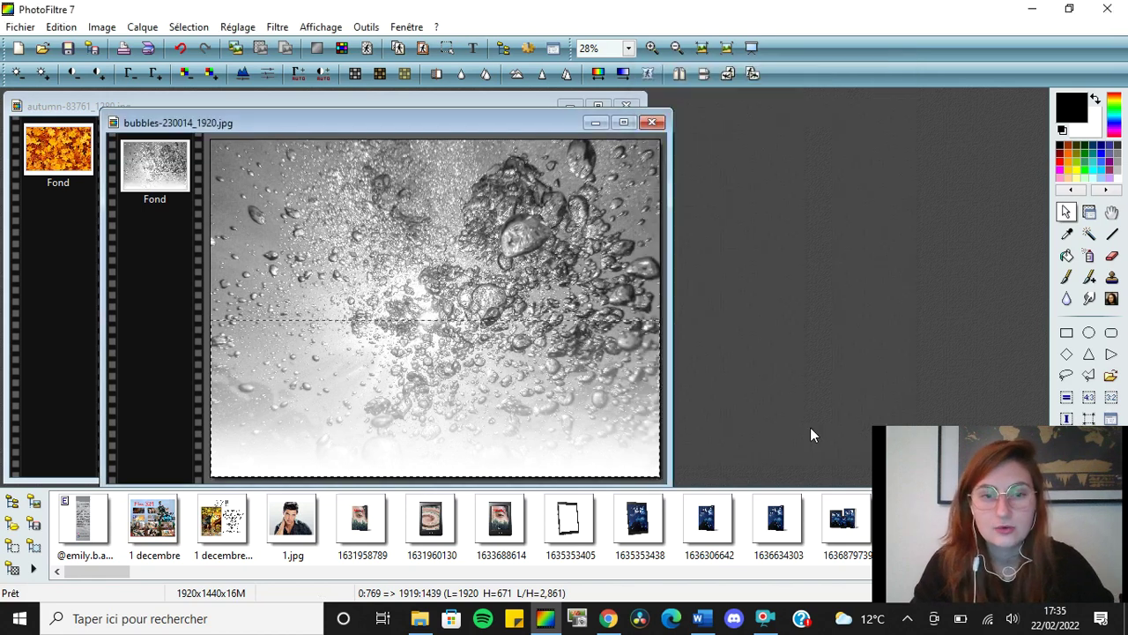
Stretch the selection over the whole bubbles photo and apply the white Bichrome gradient, 0% to 100% opacity, across it
{"action": "left_click_drag", "start_coordinate": [536, 320], "coordinate": [505, 150]}
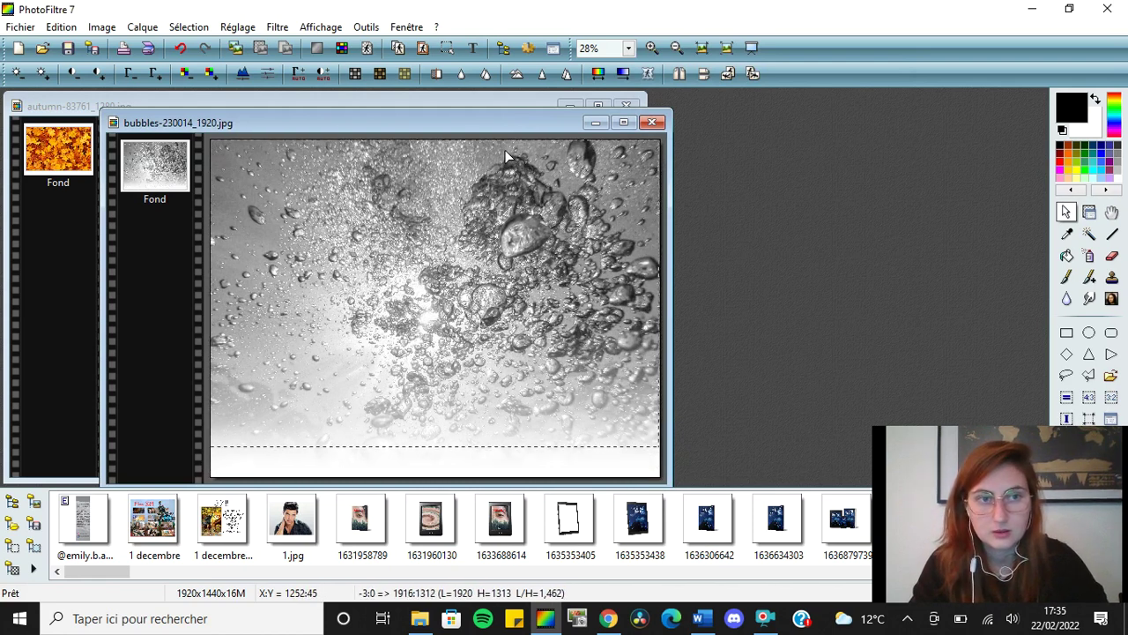
{"action": "left_click_drag", "start_coordinate": [526, 445], "coordinate": [526, 478]}
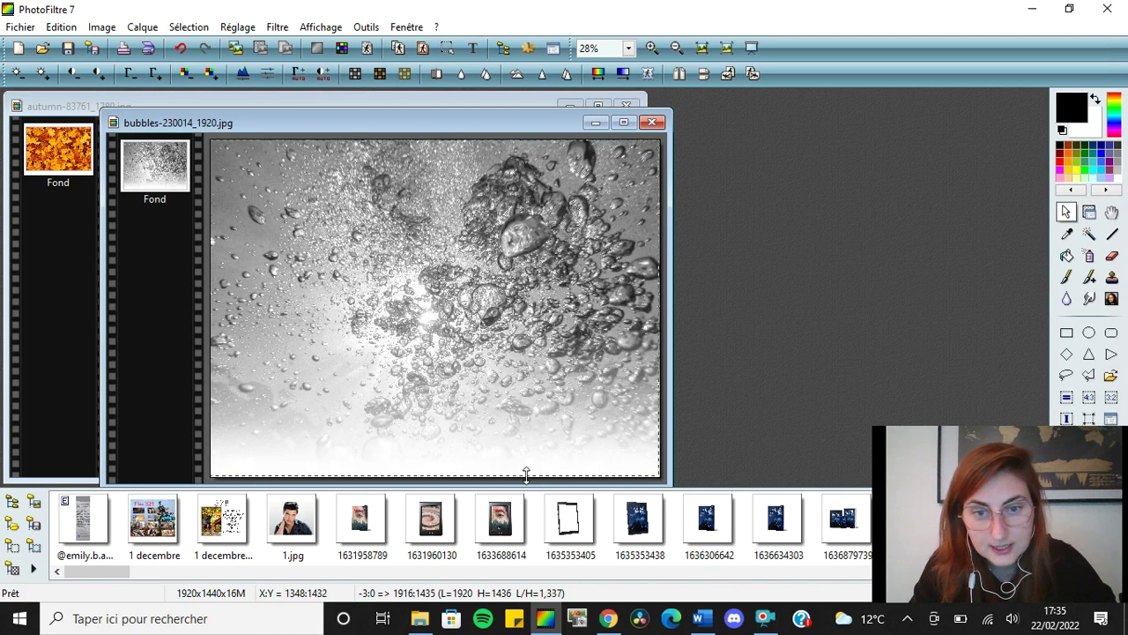
{"action": "left_click_drag", "start_coordinate": [660, 439], "coordinate": [663, 441]}
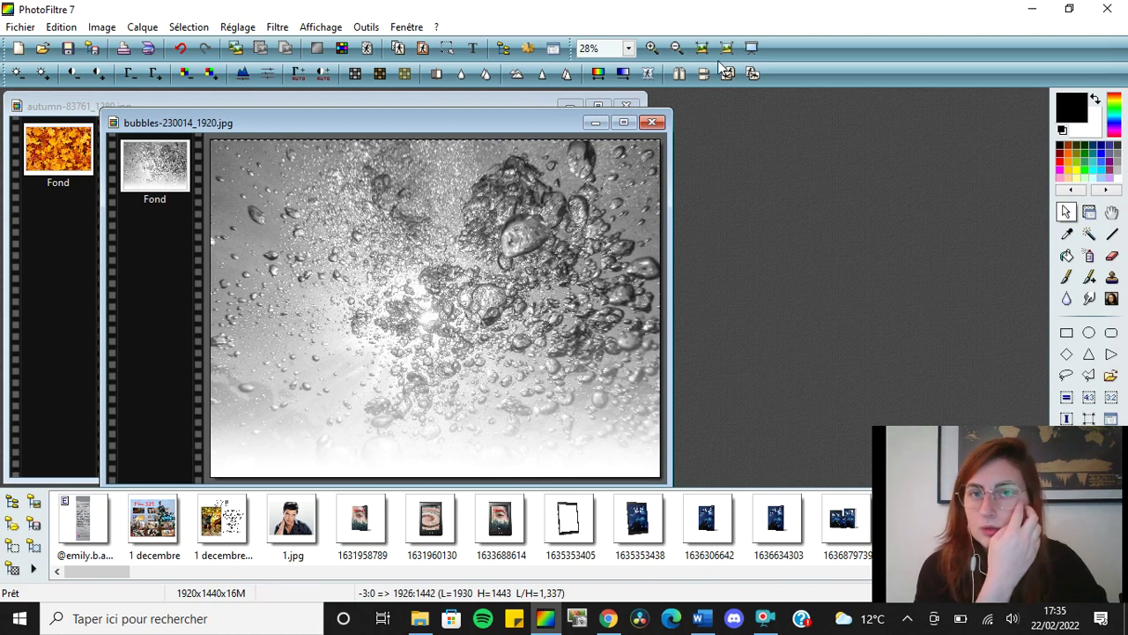
{"action": "left_click", "coordinate": [628, 74]}
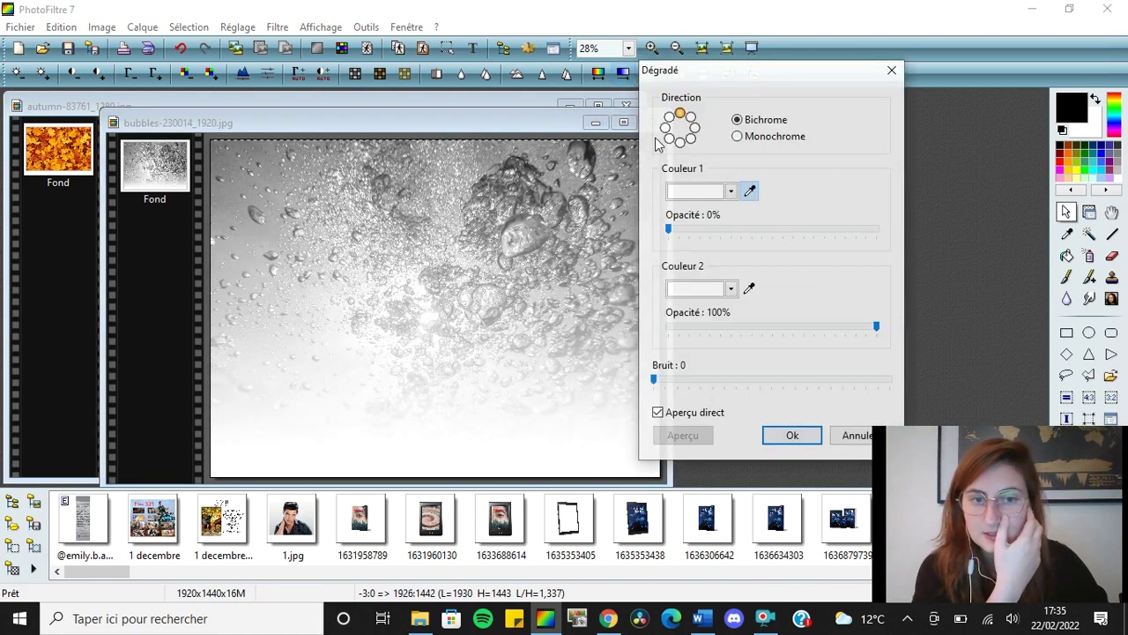
{"action": "left_click", "coordinate": [681, 560]}
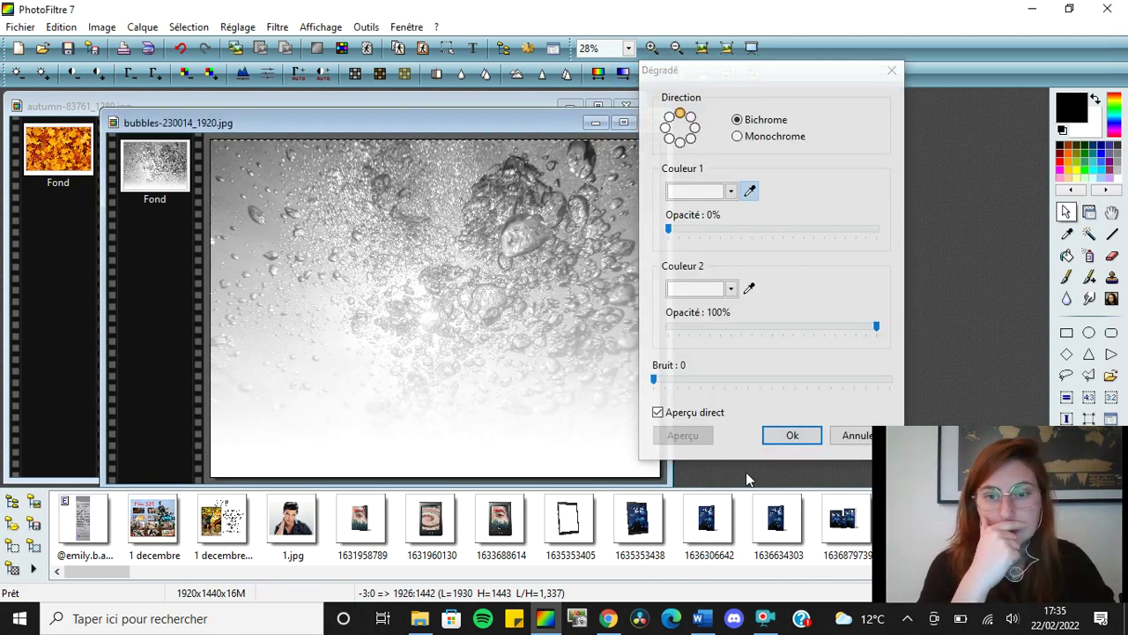
{"action": "left_click", "coordinate": [793, 434]}
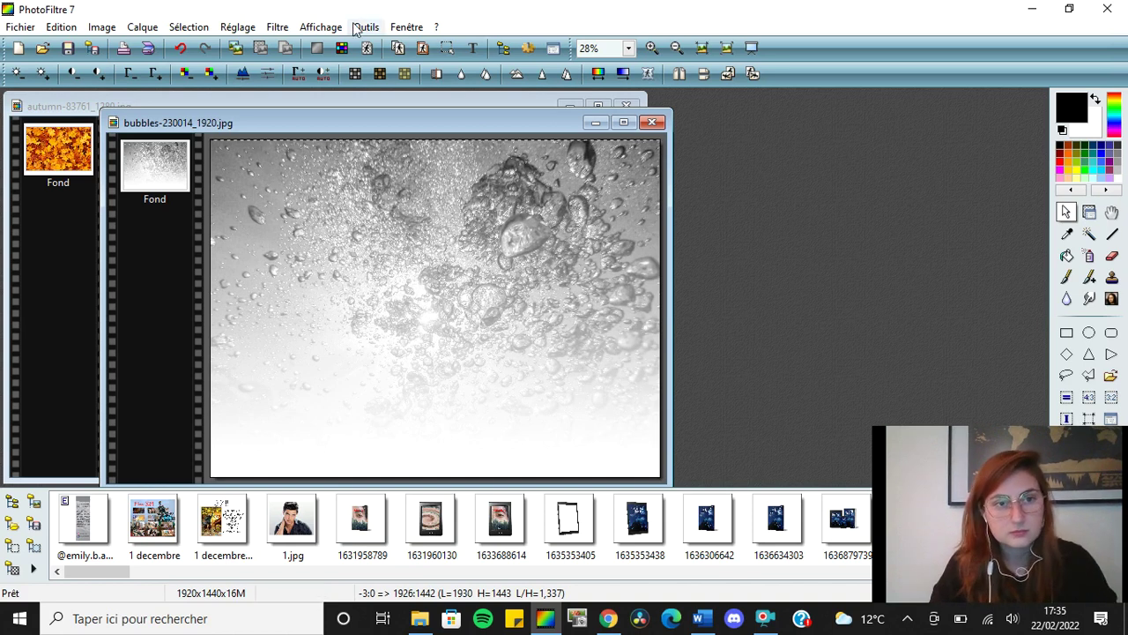
Close the bubbles photo, saving its changes as a standard-format JPEG with compression 100
{"action": "left_click", "coordinate": [651, 123]}
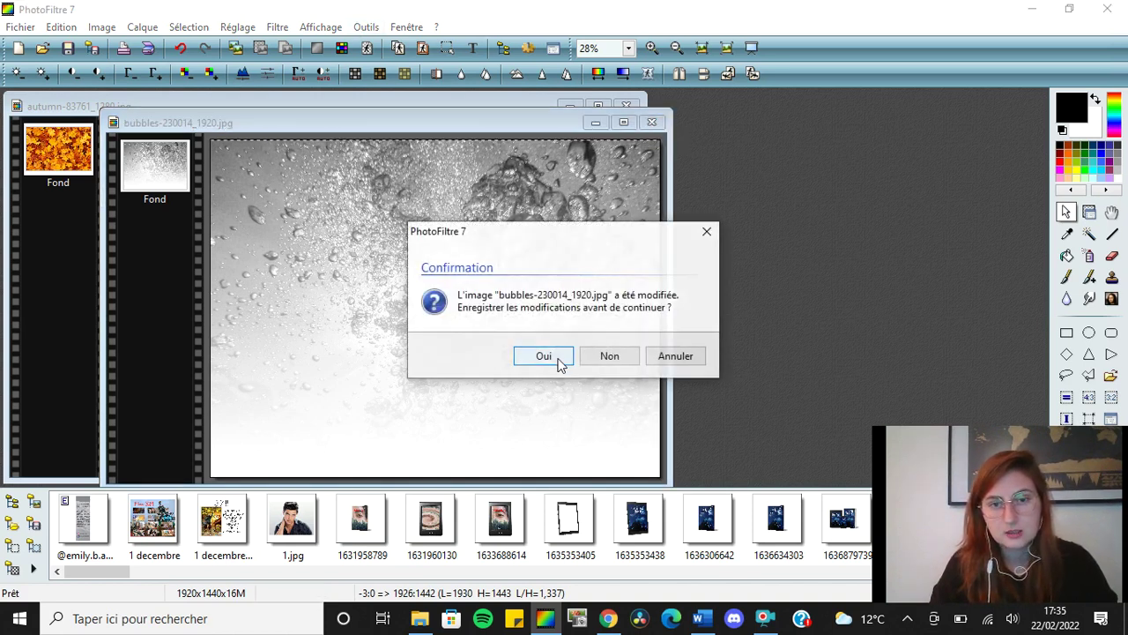
{"action": "left_click", "coordinate": [544, 356]}
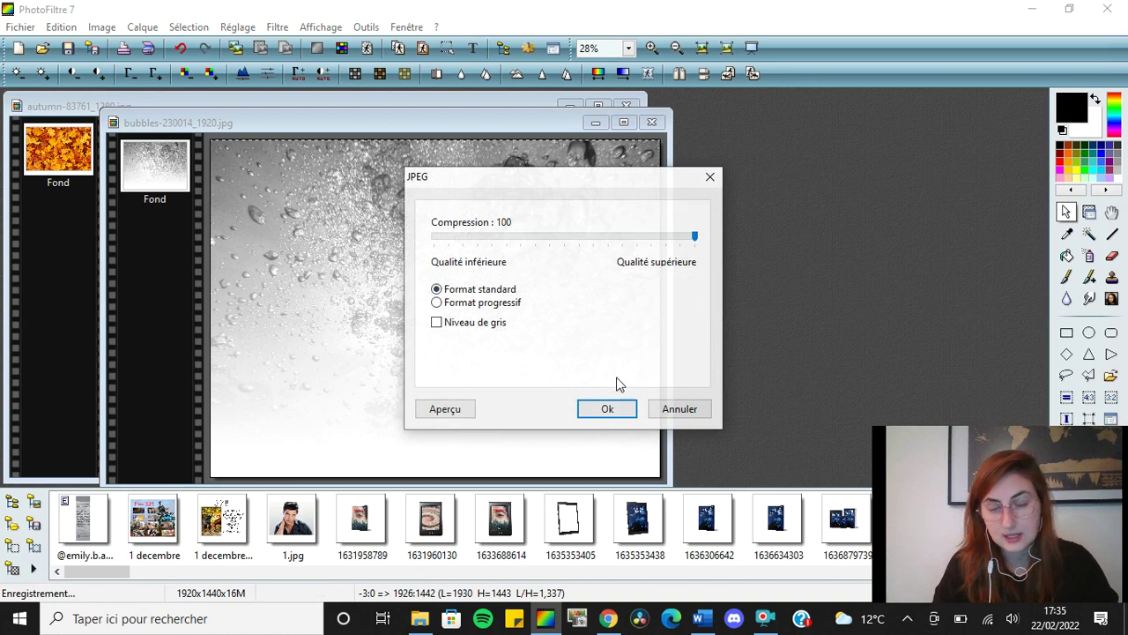
{"action": "left_click", "coordinate": [599, 409]}
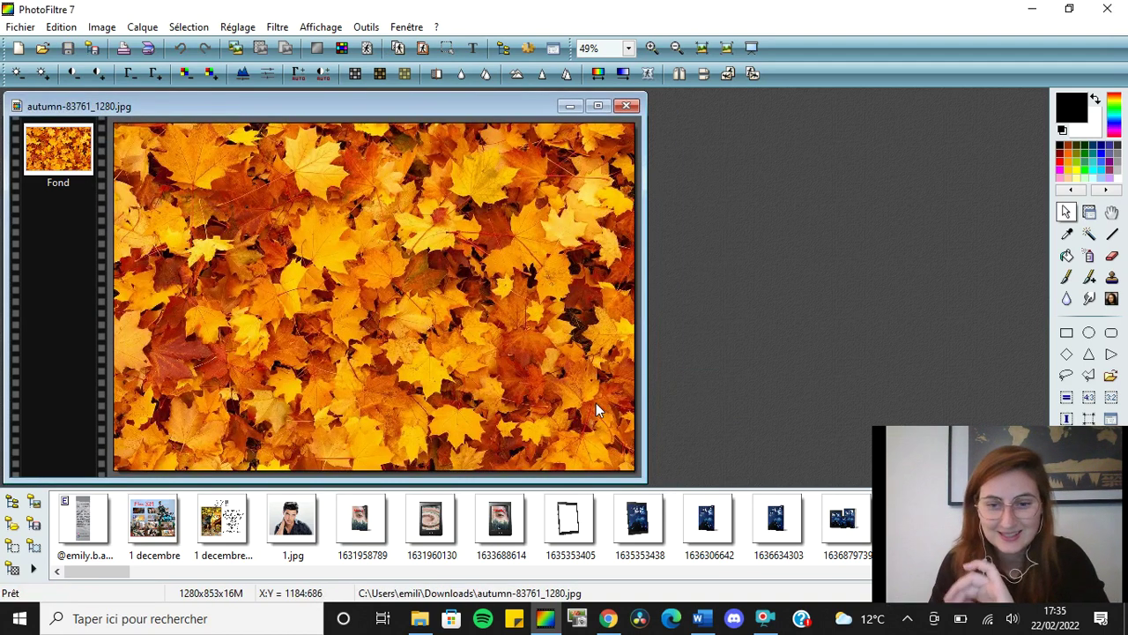
Switch to the Word manuscript, delete the background picture from the first chapter page's header and leave header editing
{"action": "left_click", "coordinate": [702, 620]}
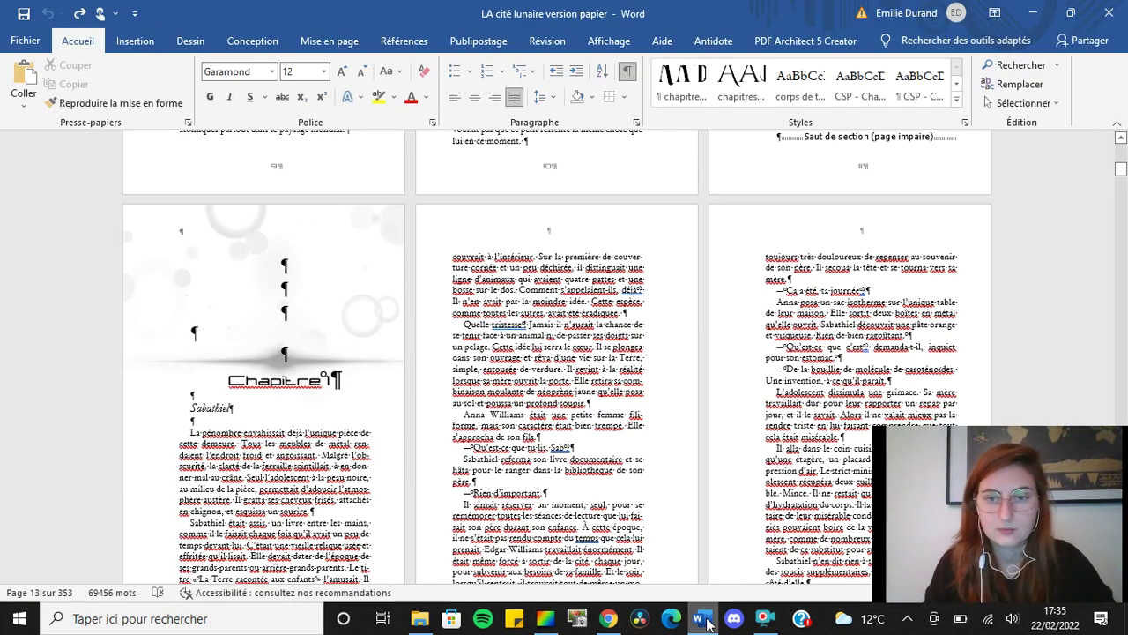
{"action": "scroll", "coordinate": [571, 478], "scroll_direction": "down", "scroll_amount": 1}
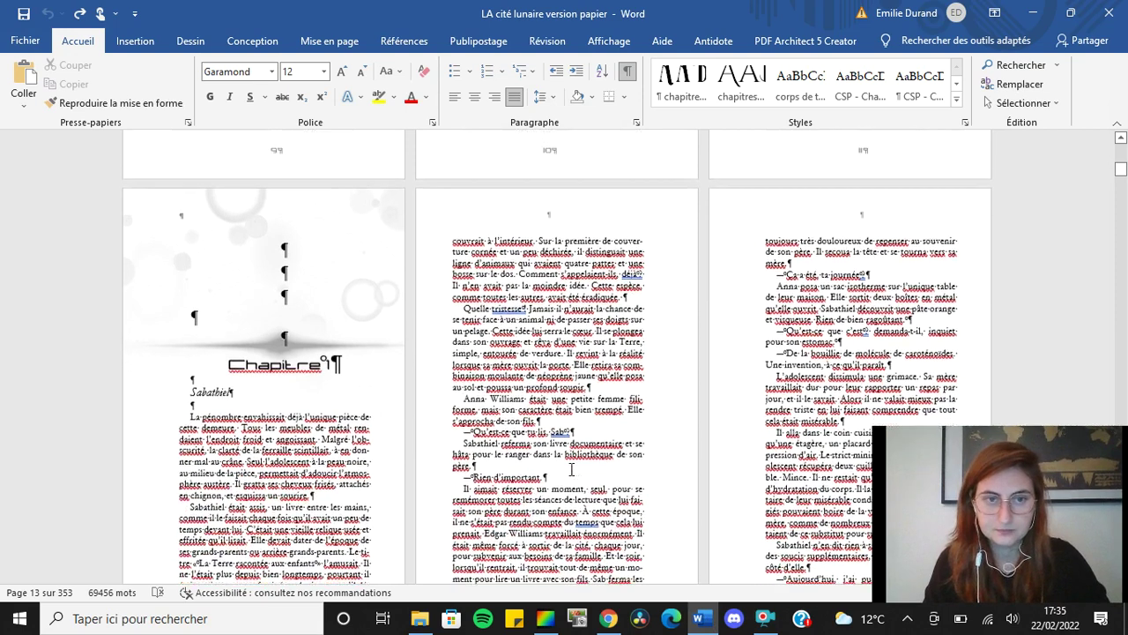
{"action": "scroll", "coordinate": [441, 335], "scroll_direction": "up", "scroll_amount": 1}
{"action": "left_click", "coordinate": [335, 228]}
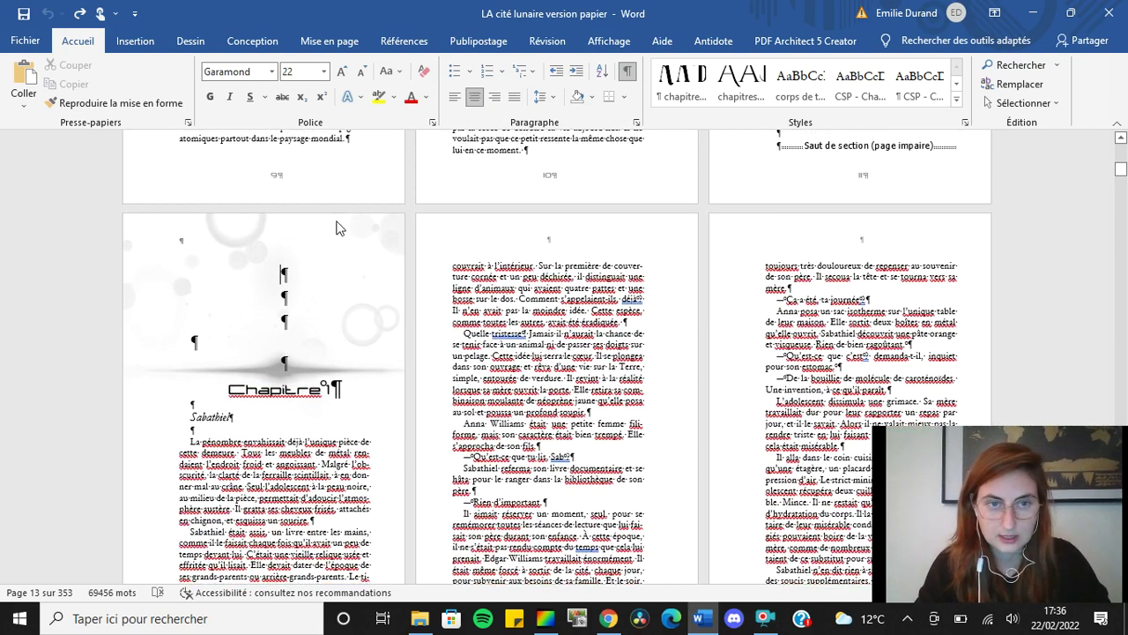
{"action": "double_click", "coordinate": [336, 228]}
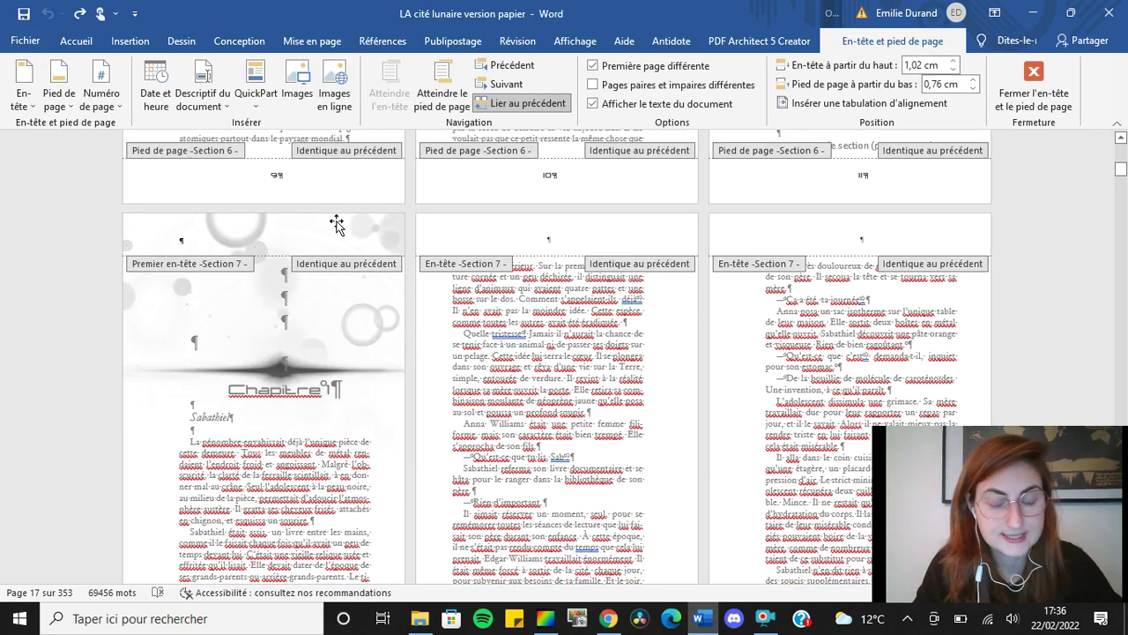
{"action": "left_click", "coordinate": [336, 225]}
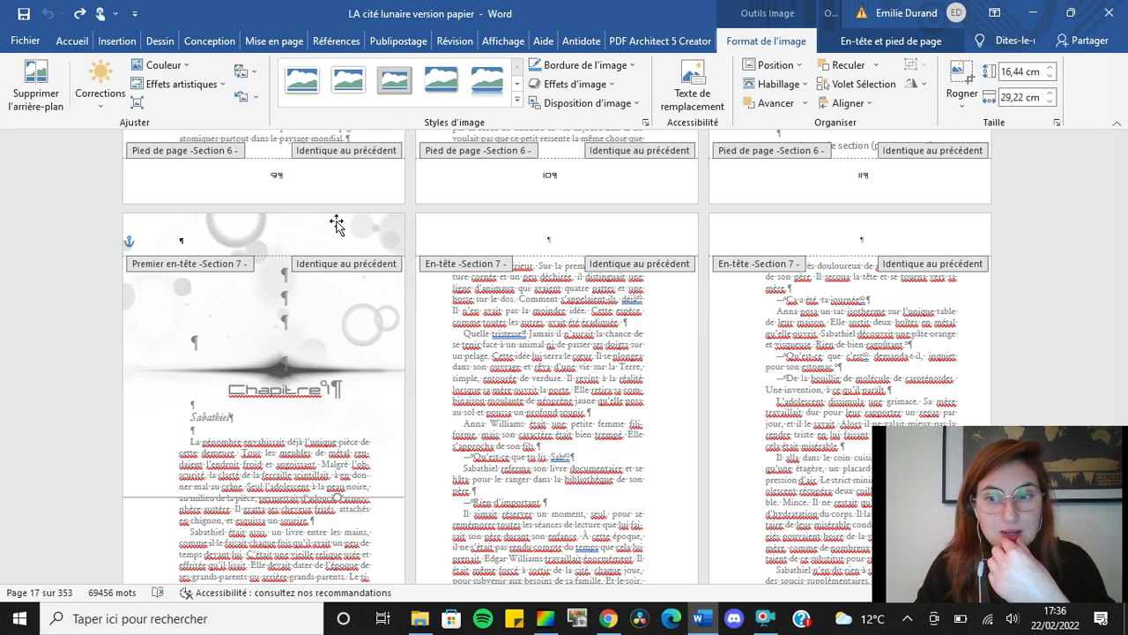
{"action": "key", "text": "Delete"}
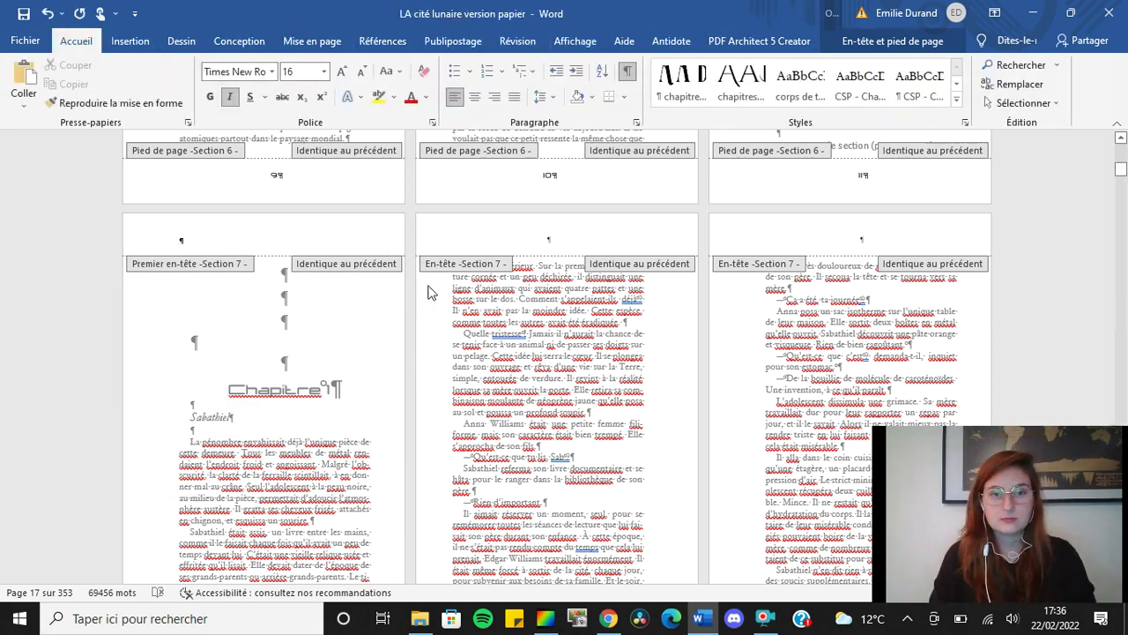
{"action": "scroll", "coordinate": [447, 314], "scroll_direction": "up", "scroll_amount": 10}
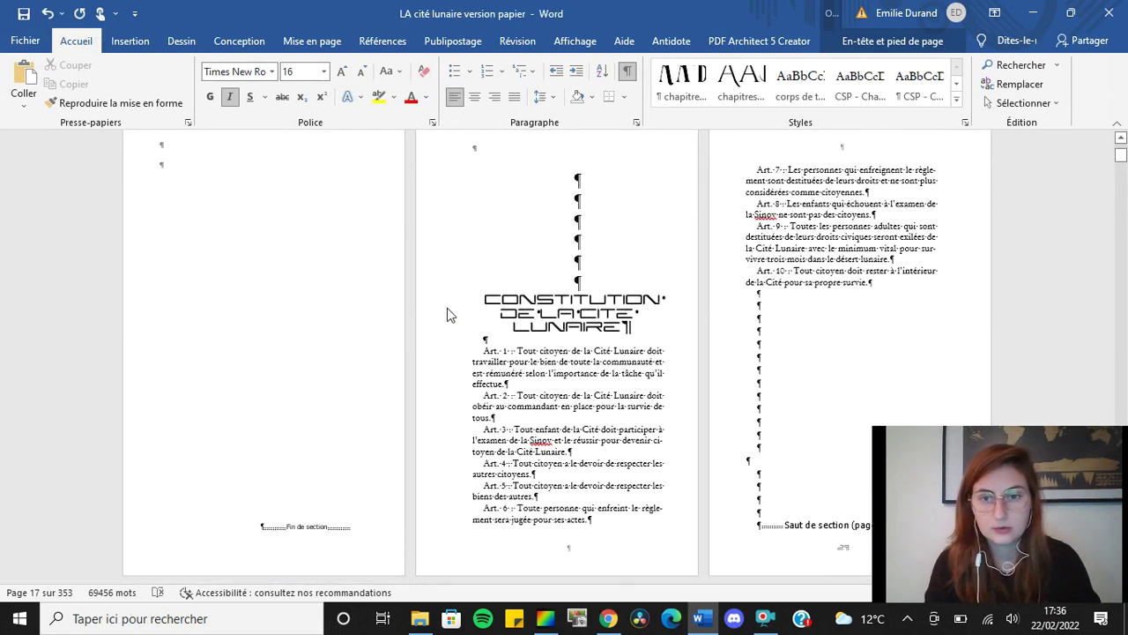
{"action": "double_click", "coordinate": [447, 314]}
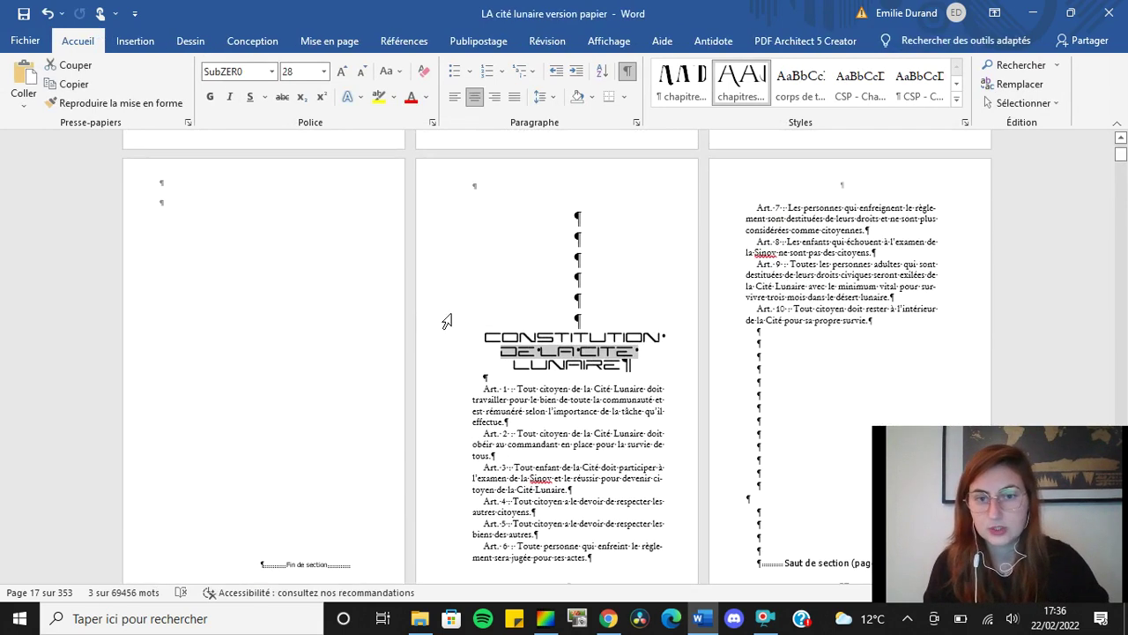
Examine the constitution and prologue opening pages without their header picture
{"action": "scroll", "coordinate": [447, 321], "scroll_direction": "down", "scroll_amount": 5}
{"action": "left_click", "coordinate": [562, 346]}
{"action": "scroll", "coordinate": [562, 345], "scroll_direction": "down", "scroll_amount": 4}
{"action": "scroll", "coordinate": [557, 346], "scroll_direction": "up", "scroll_amount": 10}
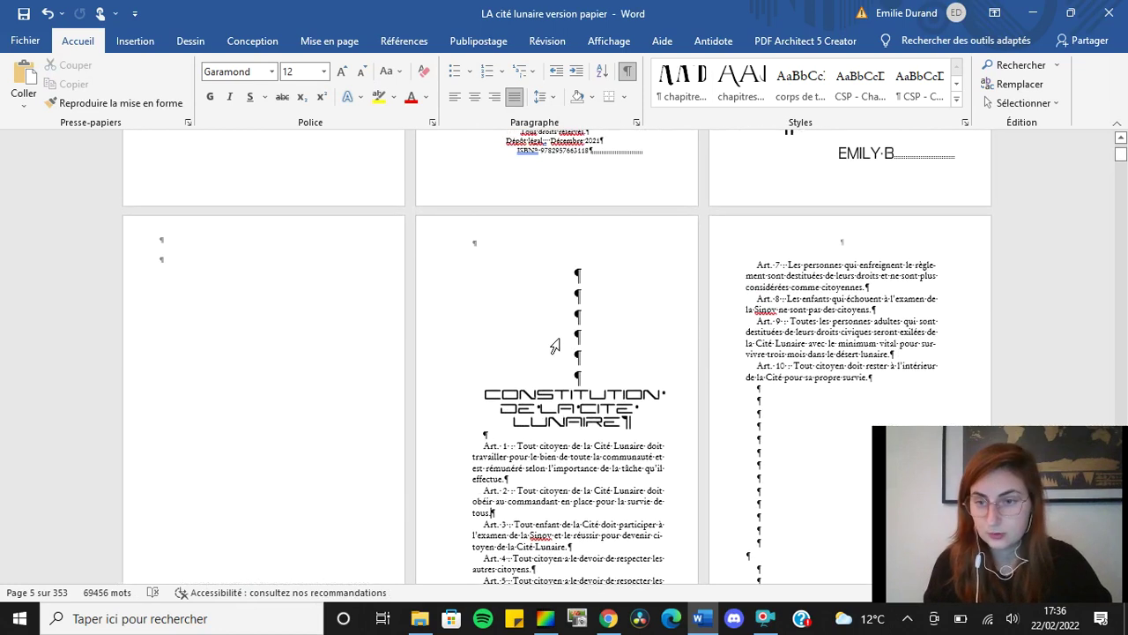
{"action": "left_click", "coordinate": [545, 391]}
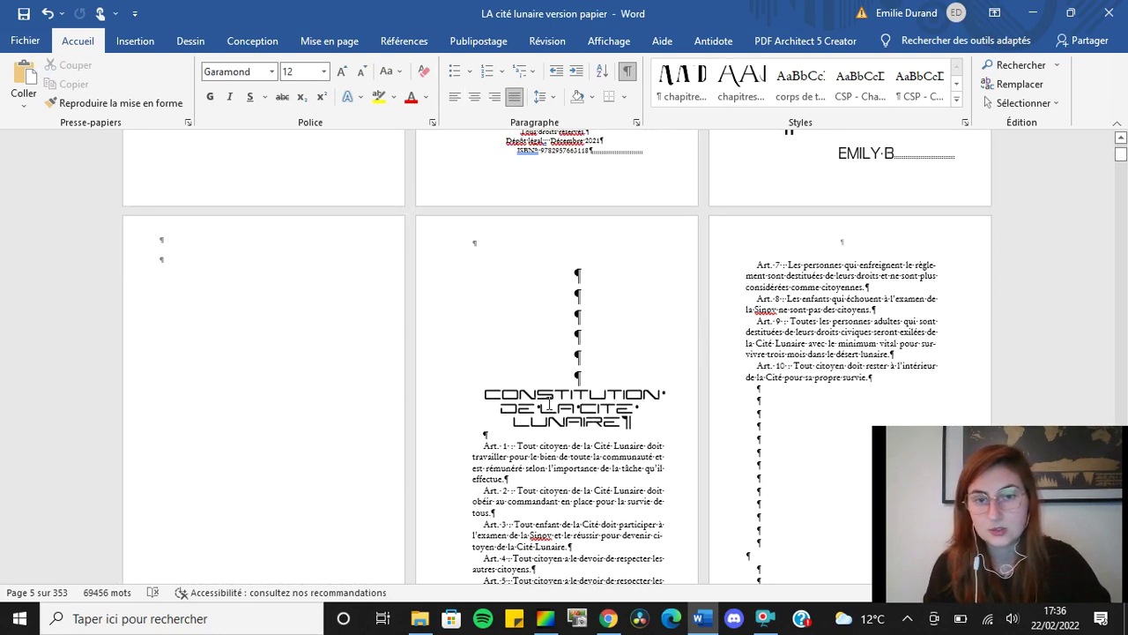
{"action": "left_click", "coordinate": [553, 402]}
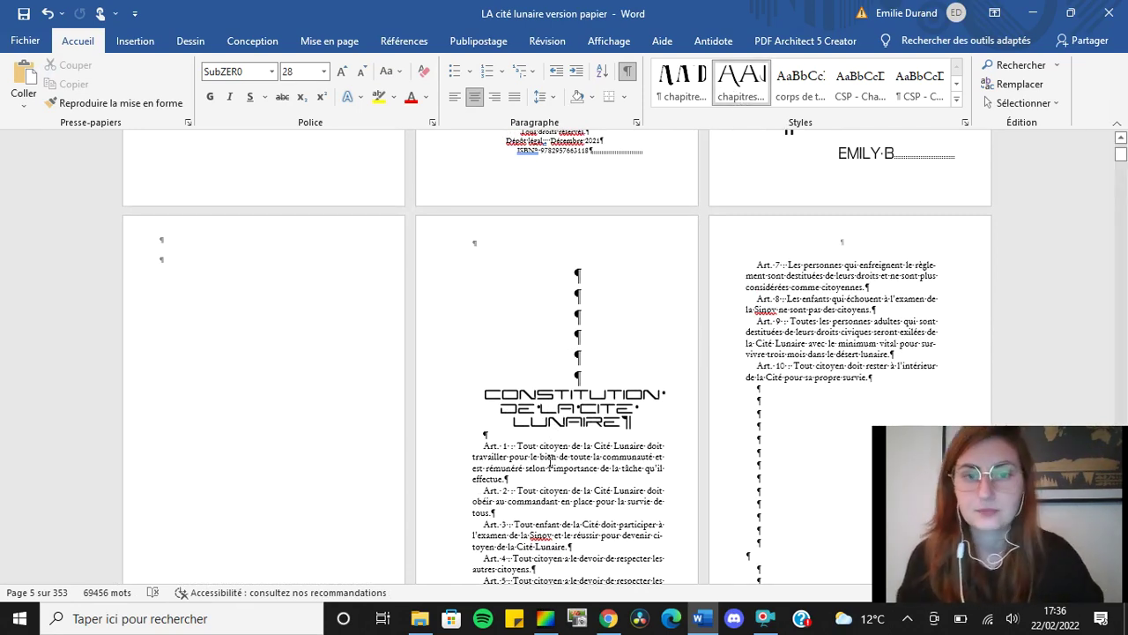
{"action": "scroll", "coordinate": [550, 462], "scroll_direction": "down", "scroll_amount": 1}
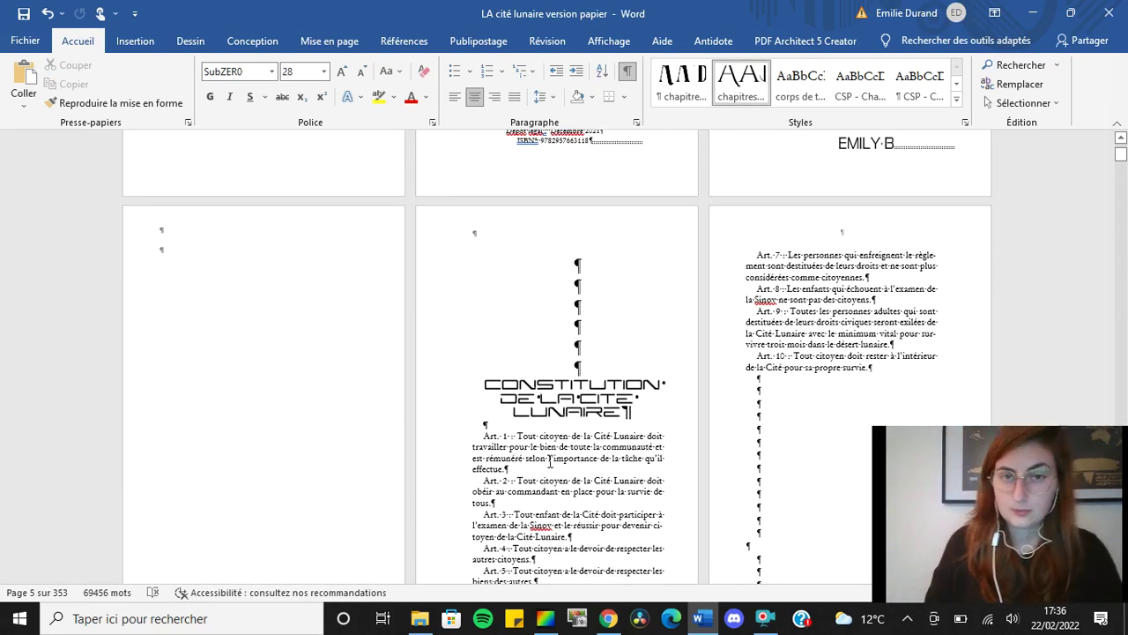
{"action": "scroll", "coordinate": [550, 462], "scroll_direction": "down", "scroll_amount": 5}
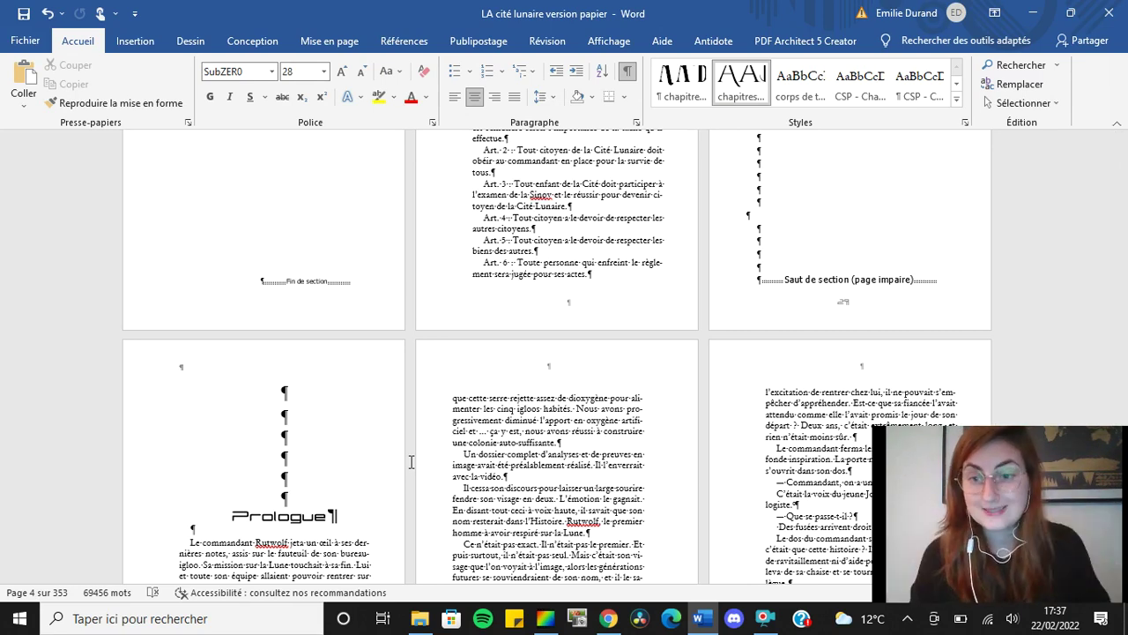
{"action": "scroll", "coordinate": [441, 435], "scroll_direction": "down", "scroll_amount": 3}
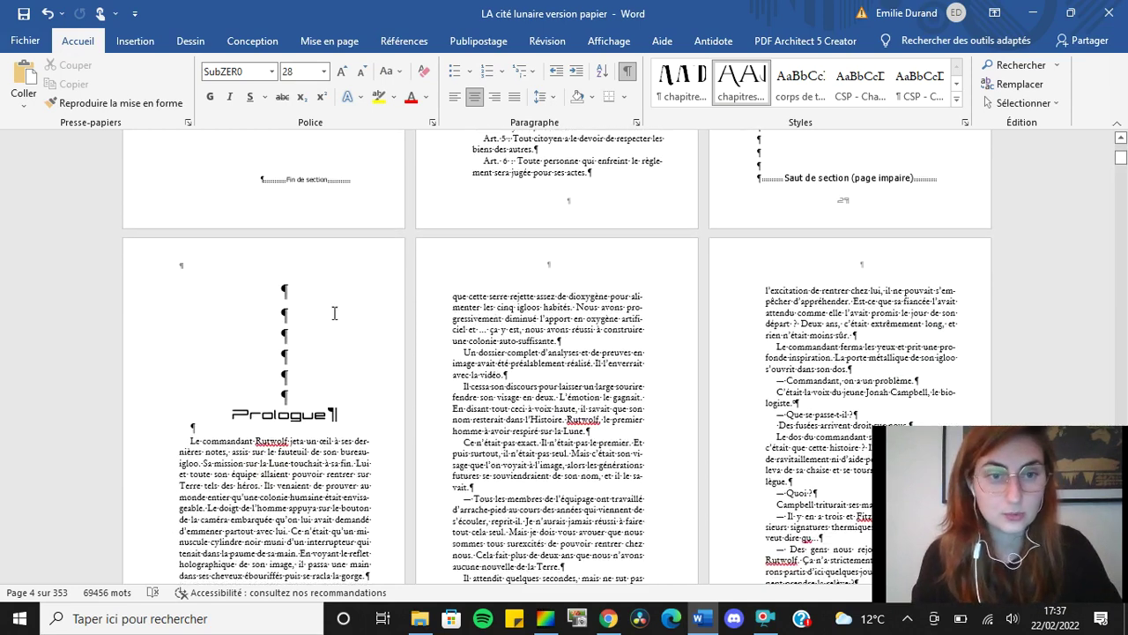
Open the prologue page's header and insert the picture bubbles-230014_1920 from the Downloads folder
{"action": "double_click", "coordinate": [256, 263]}
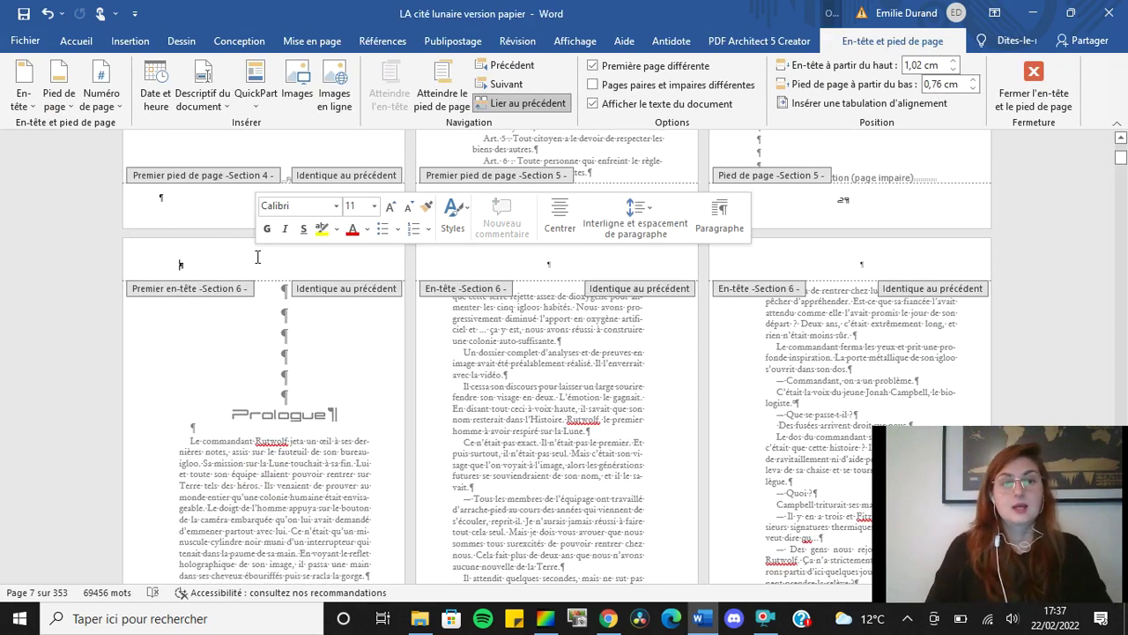
{"action": "left_click", "coordinate": [310, 110]}
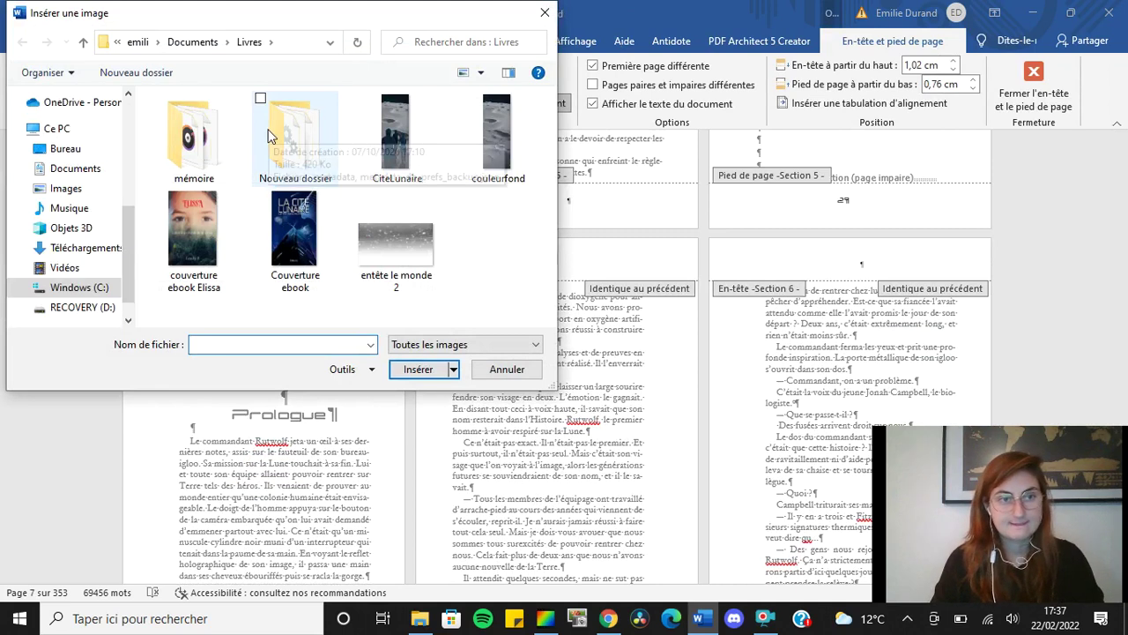
{"action": "left_click", "coordinate": [95, 247]}
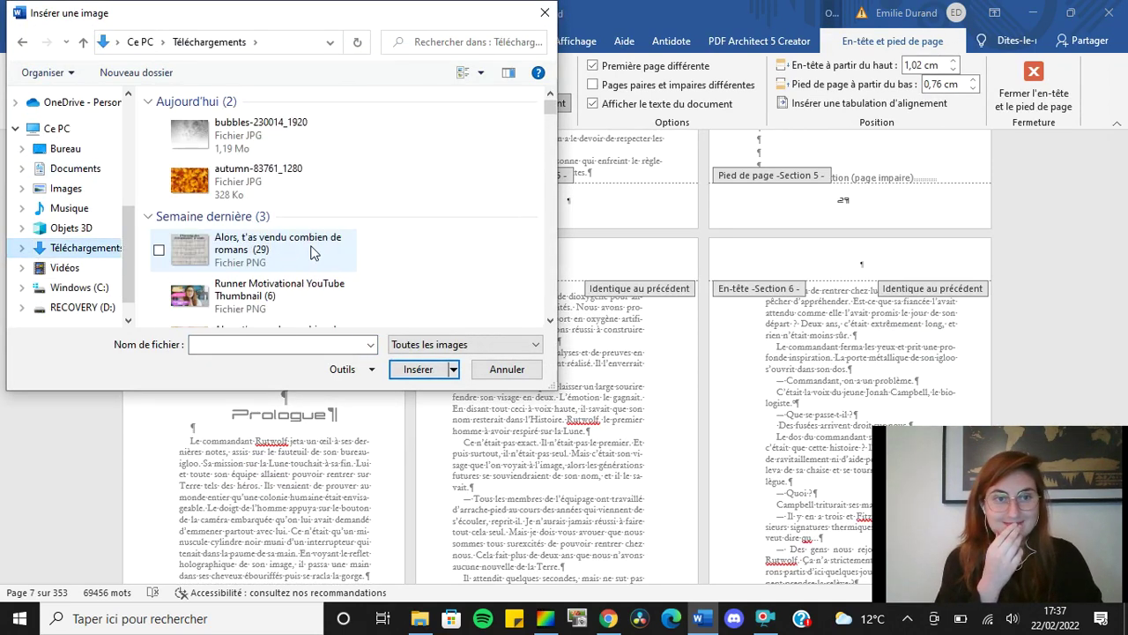
{"action": "left_click", "coordinate": [252, 148]}
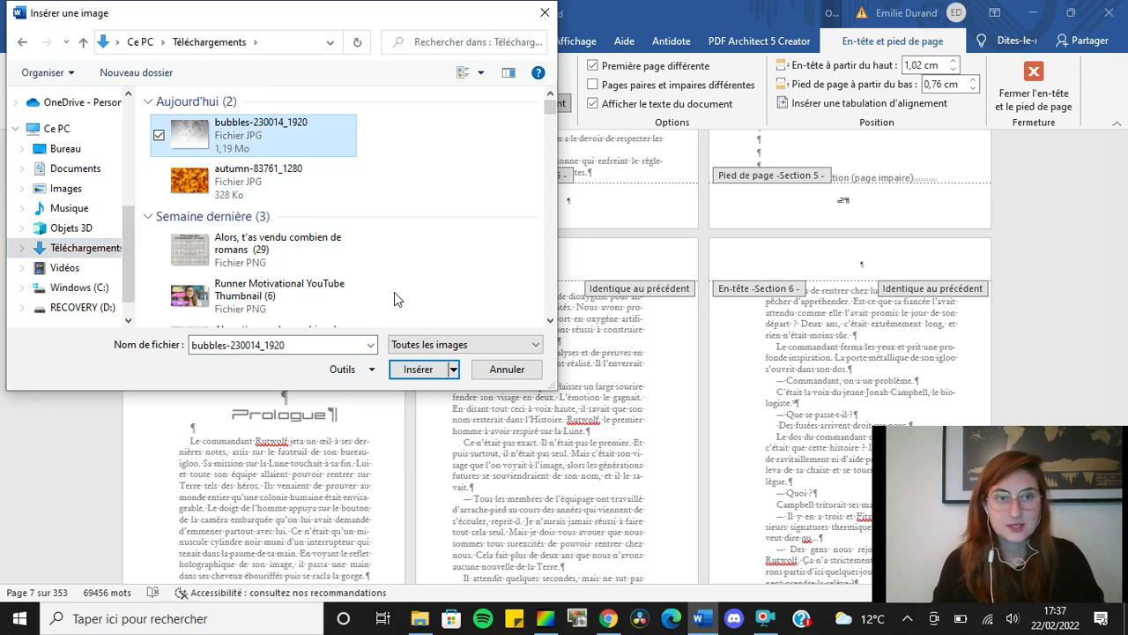
{"action": "left_click", "coordinate": [404, 369]}
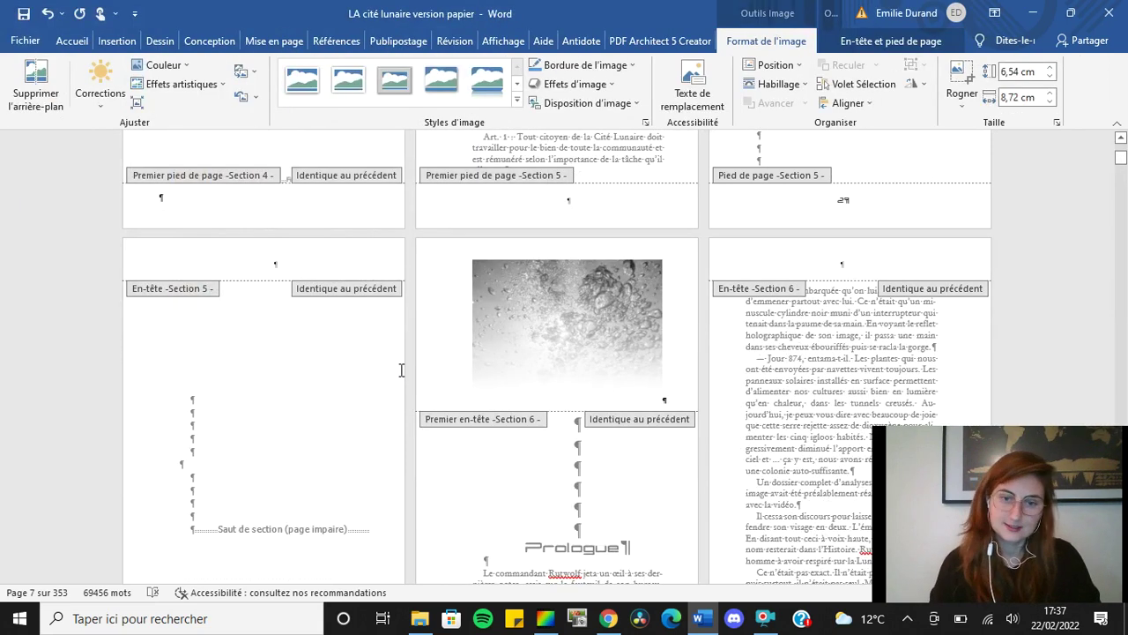
Set the bubbles picture's text wrapping to behind the text (Derrière le texte)
{"action": "left_click", "coordinate": [574, 360]}
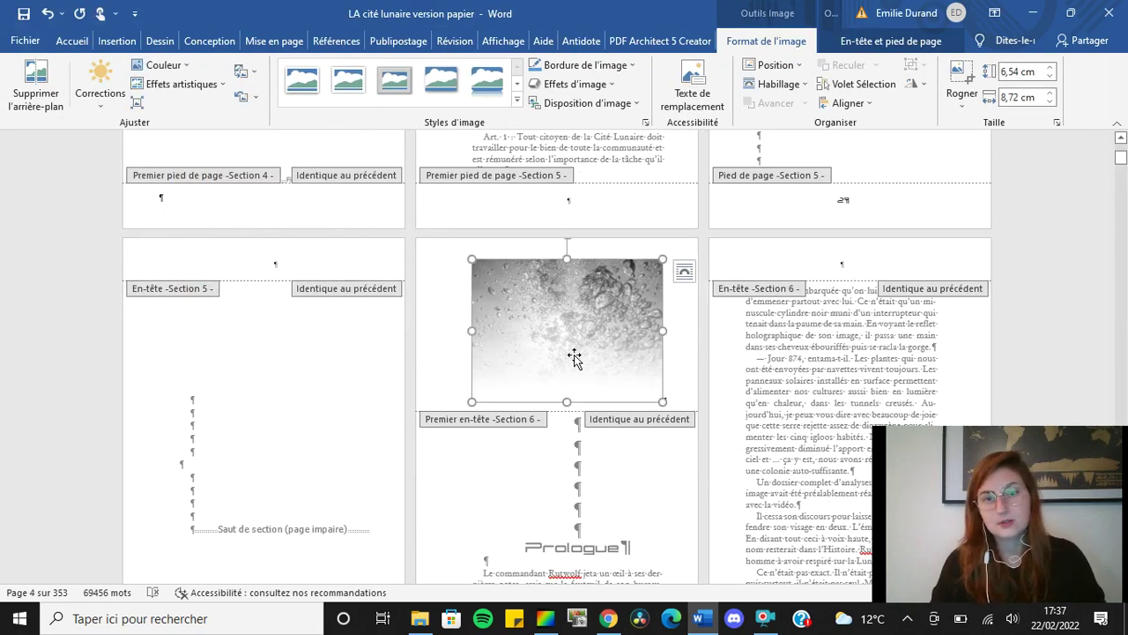
{"action": "right_click", "coordinate": [550, 294]}
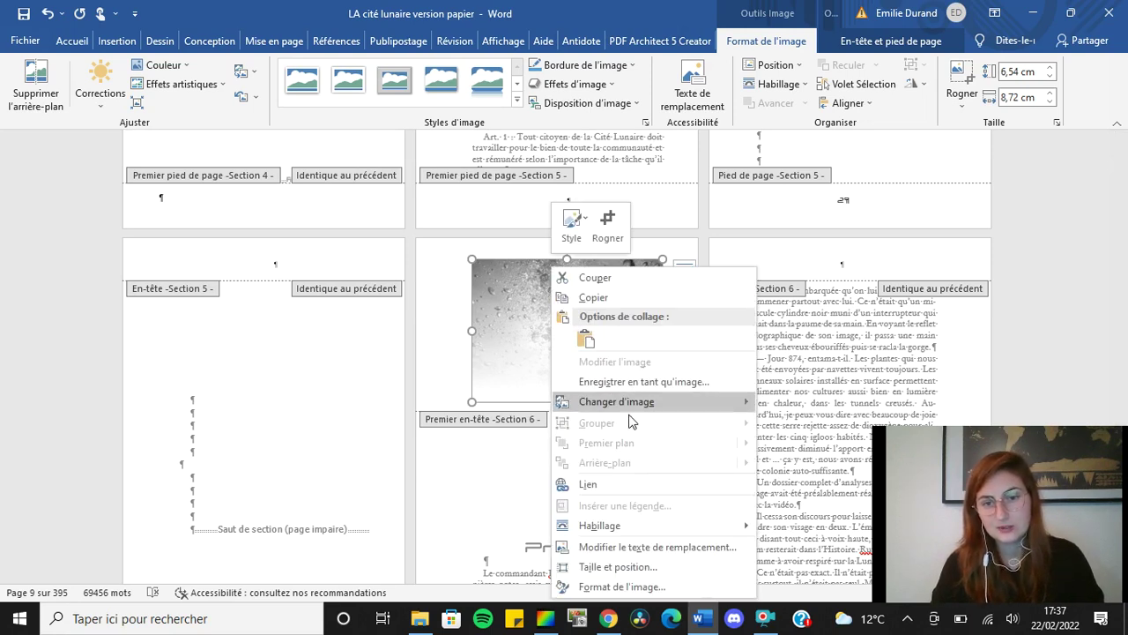
{"action": "mouse_move", "coordinate": [690, 527]}
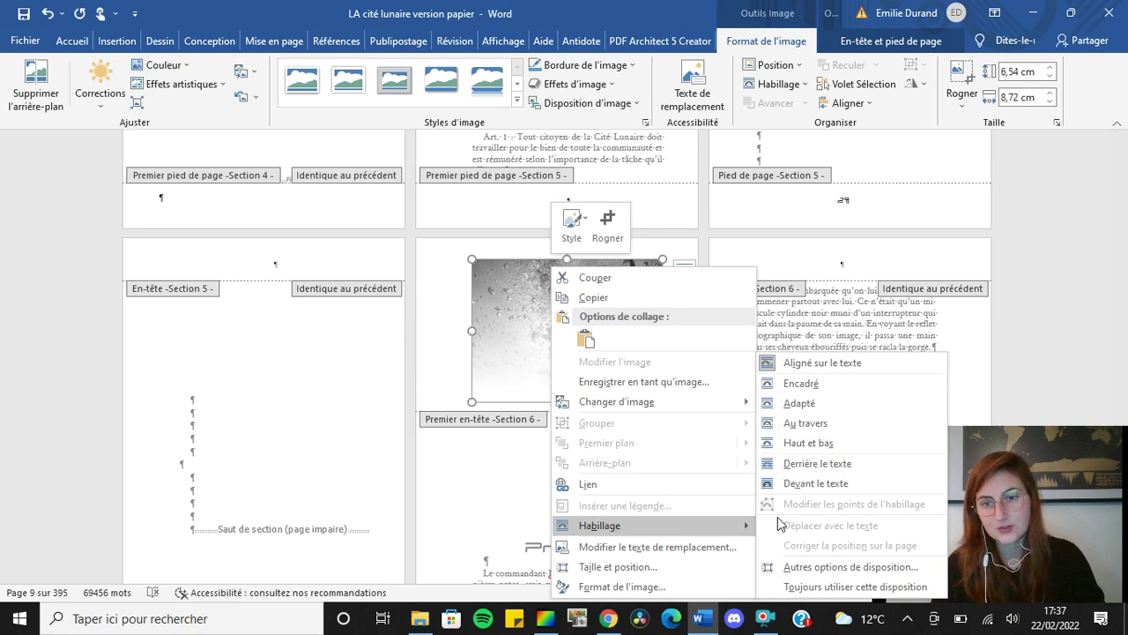
{"action": "left_click", "coordinate": [798, 467]}
{"action": "left_click", "coordinate": [798, 468]}
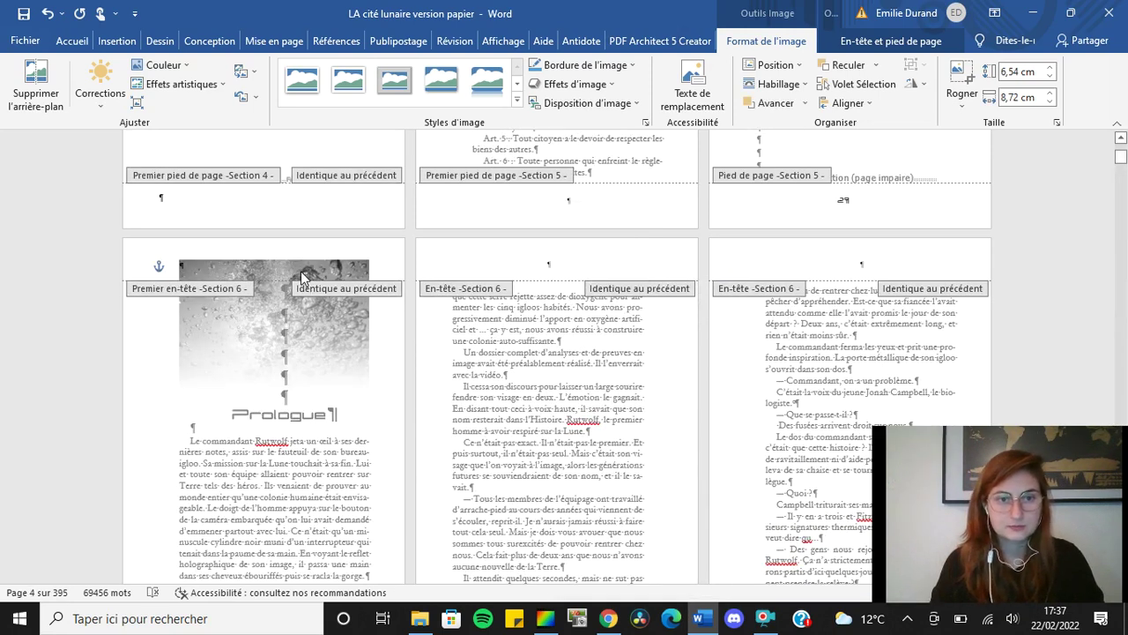
Enlarge the bubbles picture to about 12.48 × 16.64 cm and position it across the full width of the prologue page's upper part
{"action": "left_click", "coordinate": [296, 266]}
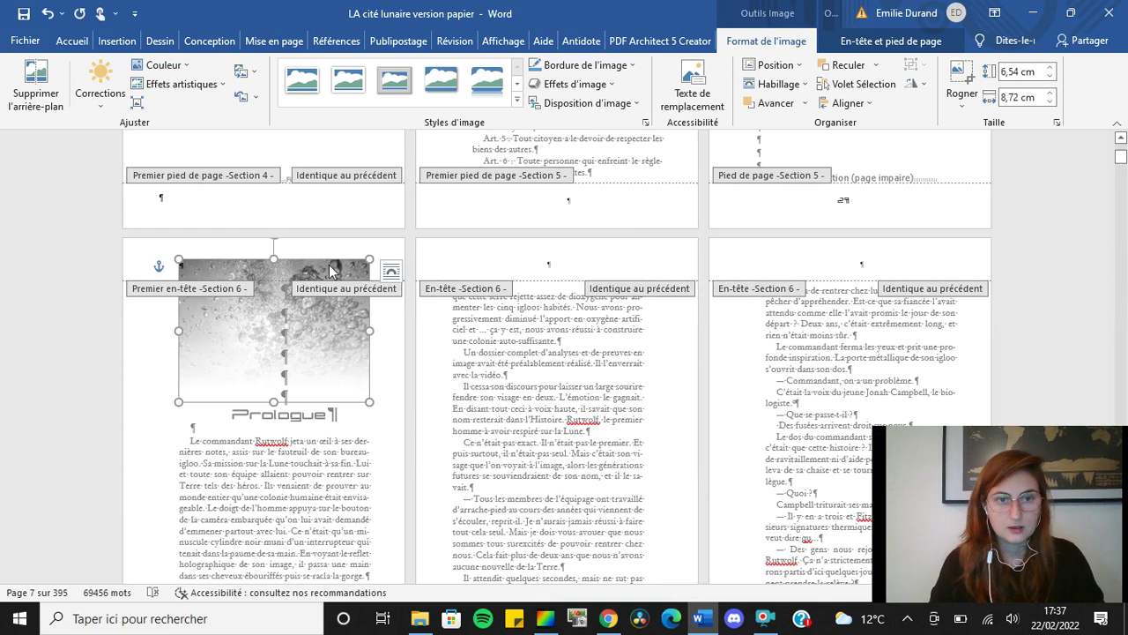
{"action": "left_click_drag", "start_coordinate": [368, 260], "coordinate": [426, 235]}
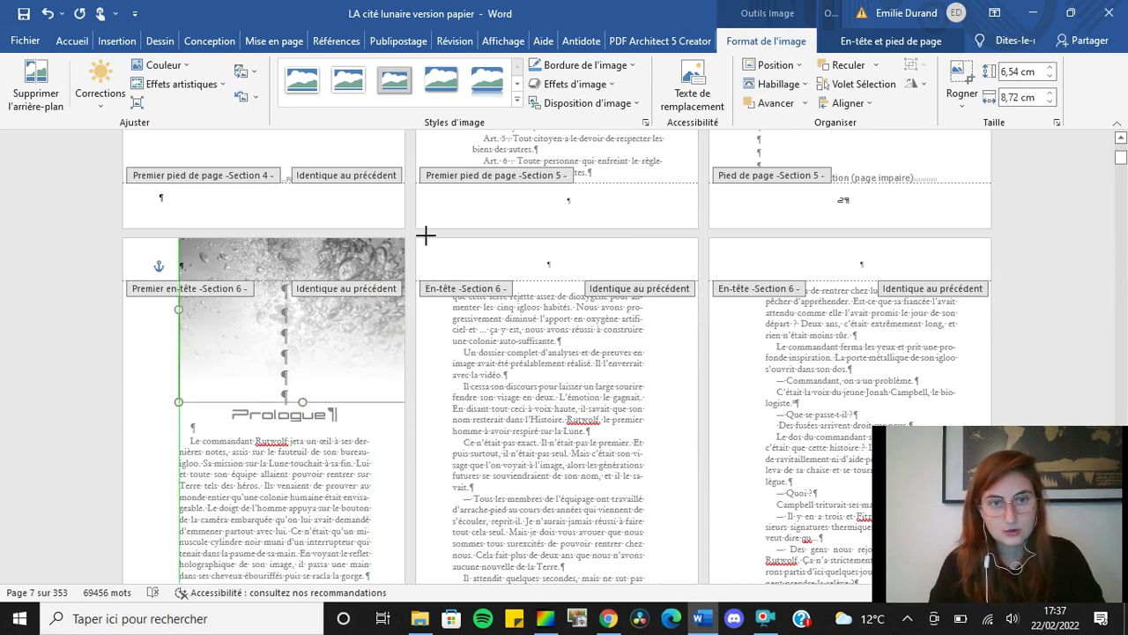
{"action": "left_click_drag", "start_coordinate": [180, 402], "coordinate": [95, 458]}
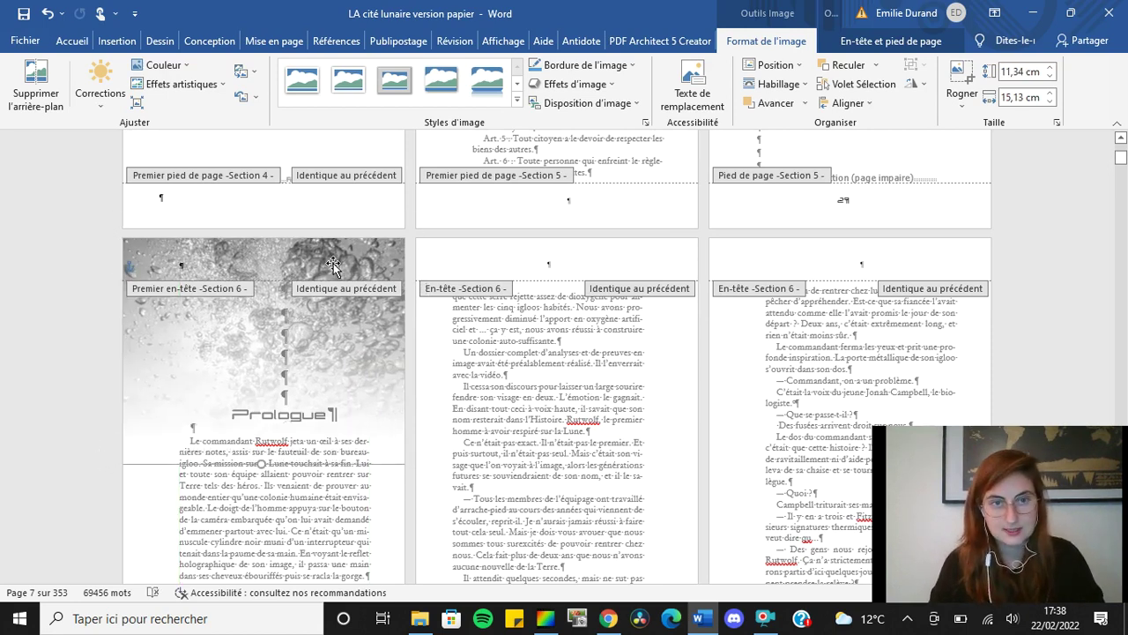
{"action": "left_click_drag", "start_coordinate": [332, 267], "coordinate": [312, 251]}
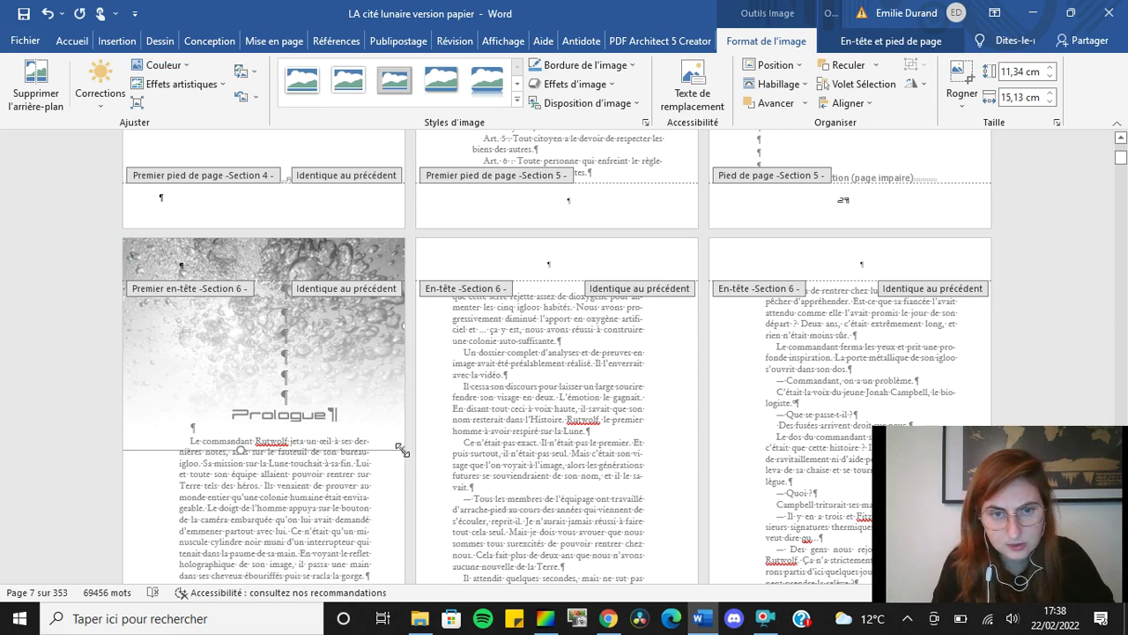
{"action": "left_click_drag", "start_coordinate": [401, 450], "coordinate": [439, 476]}
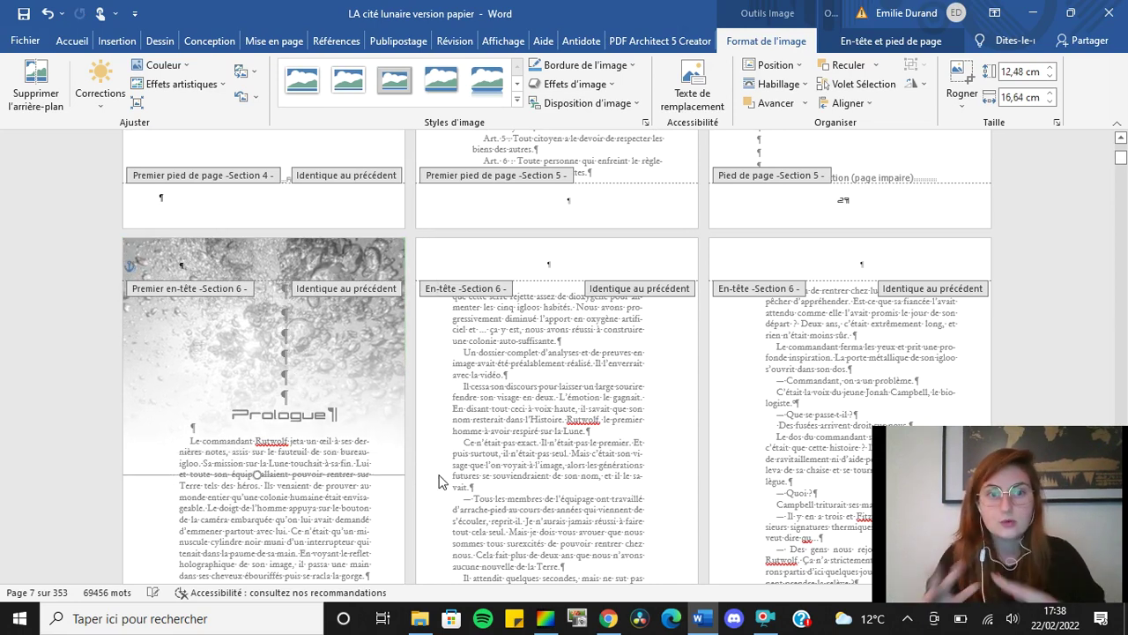
Leave header editing on the prologue page and hide the document's formatting marks
{"action": "double_click", "coordinate": [267, 522]}
{"action": "triple_click", "coordinate": [268, 522]}
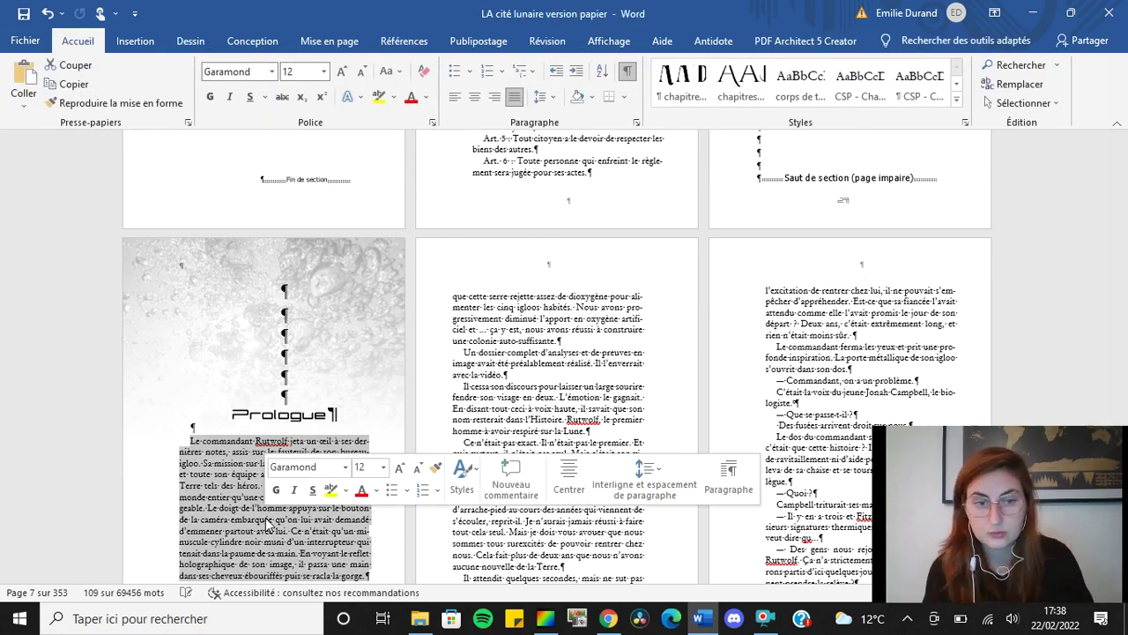
{"action": "left_click", "coordinate": [267, 522]}
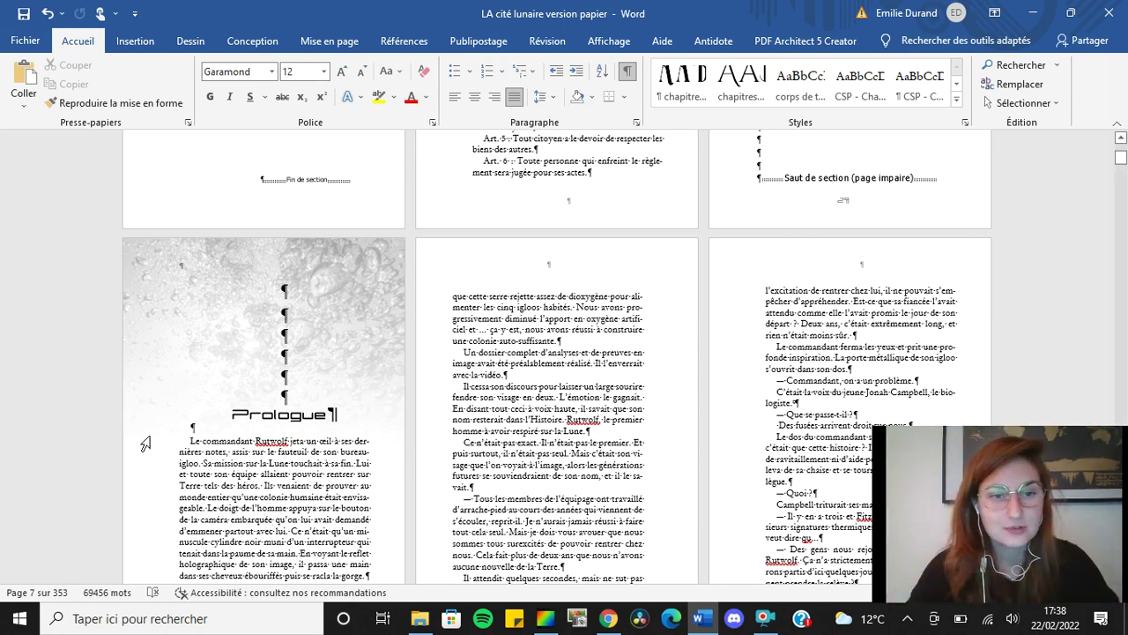
{"action": "left_click", "coordinate": [626, 74]}
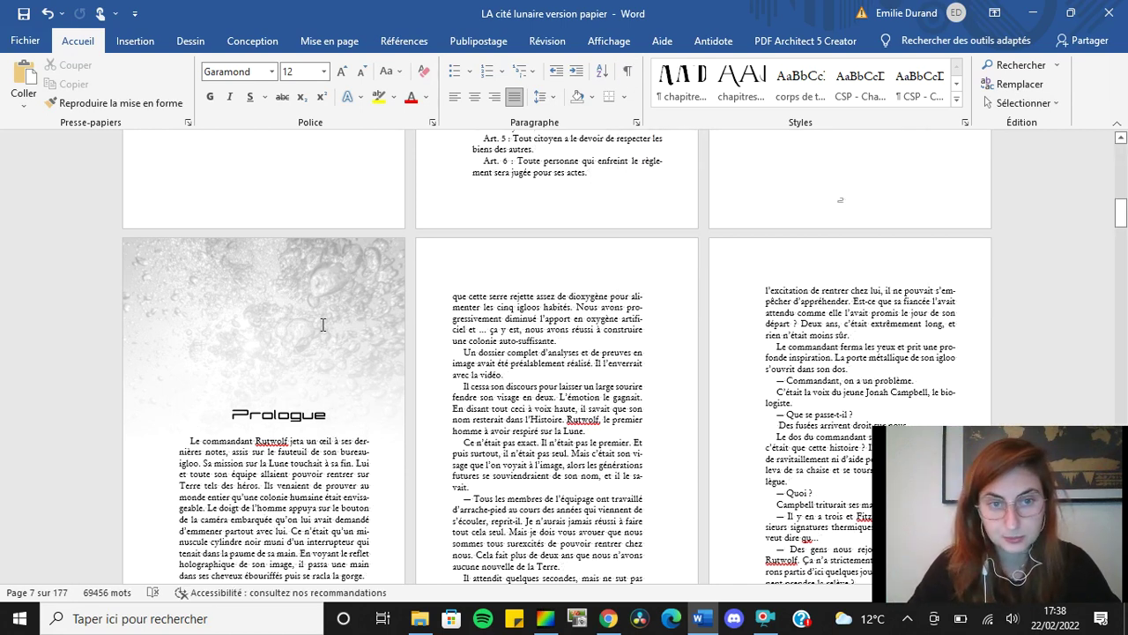
Zoom the document out to 40% to check the header picture across the opening pages
{"action": "left_click_drag", "start_coordinate": [994, 446], "coordinate": [986, 325]}
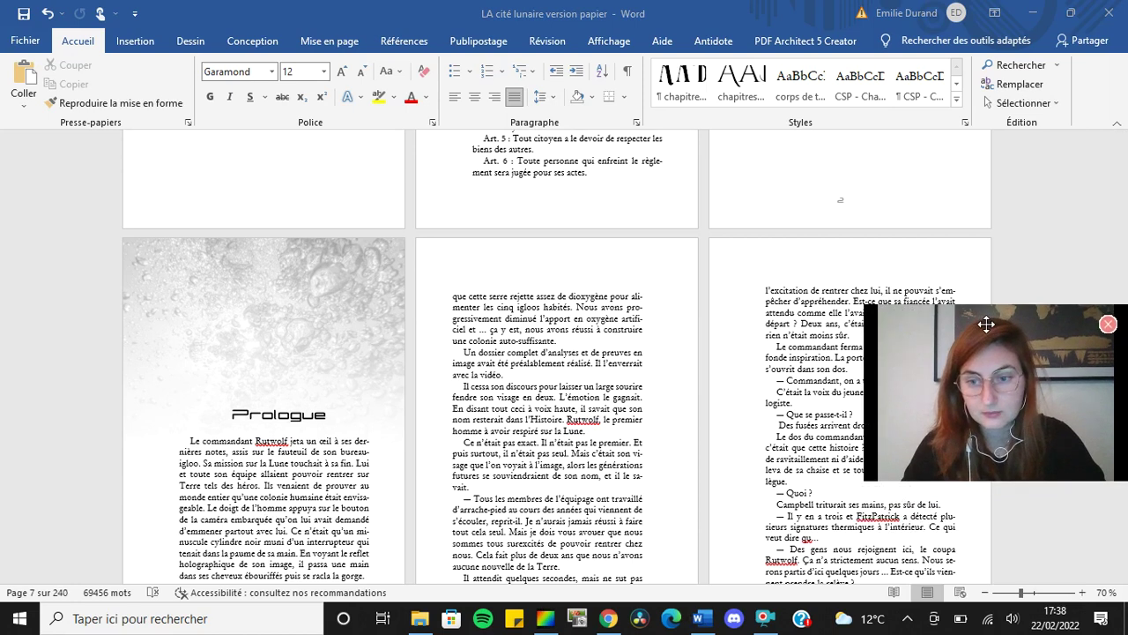
{"action": "left_click", "coordinate": [985, 592]}
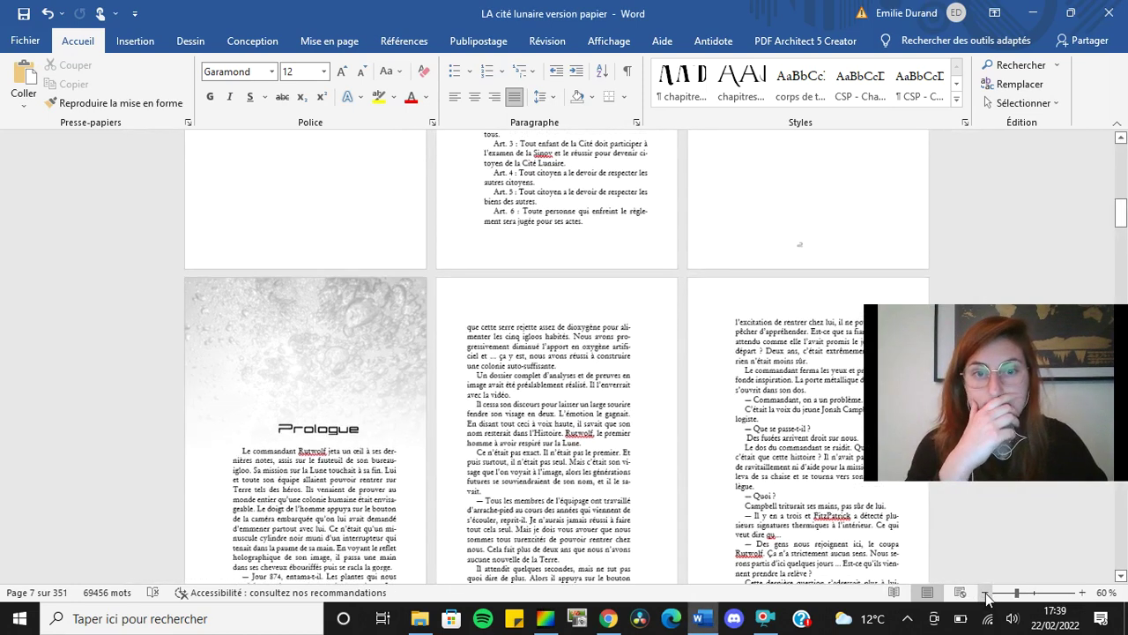
{"action": "left_click", "coordinate": [987, 595]}
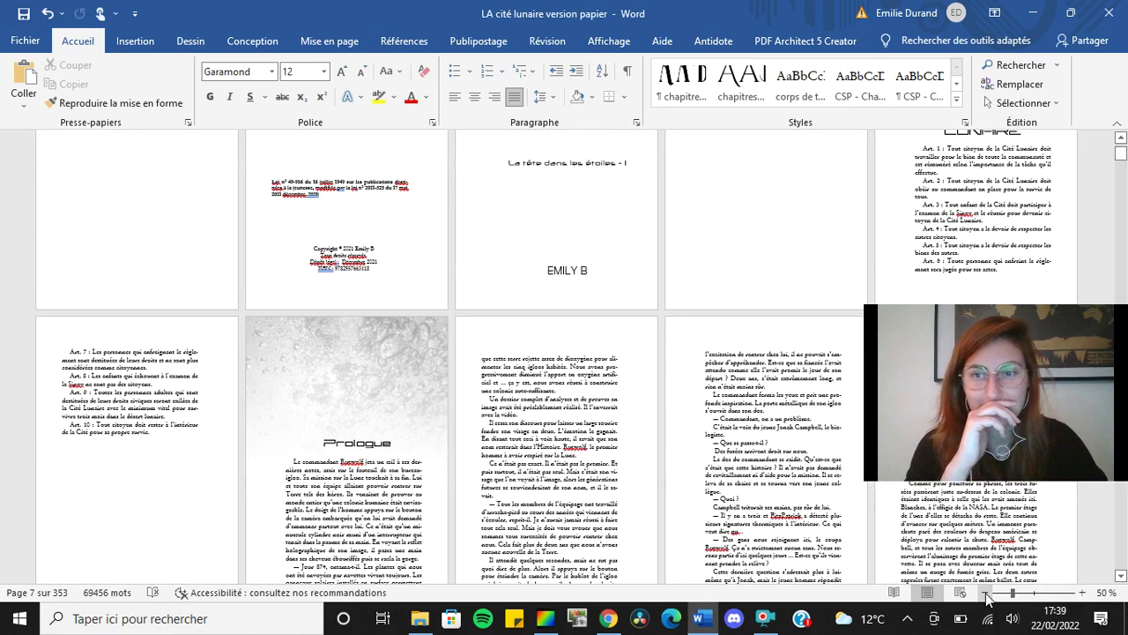
{"action": "left_click", "coordinate": [987, 595]}
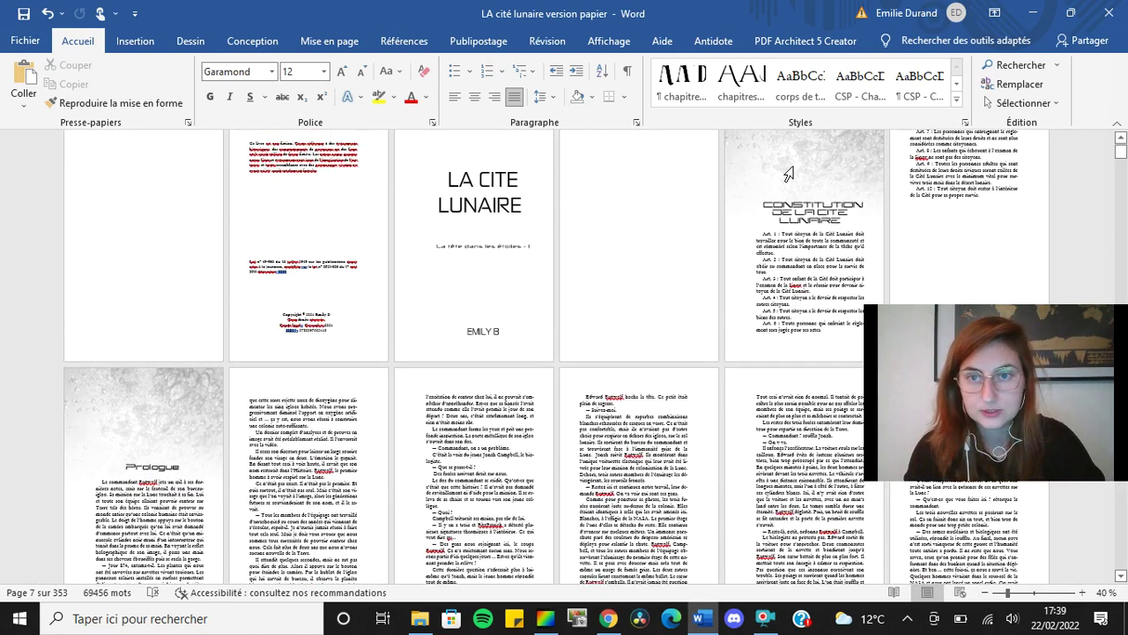
Look through the document from the opening pages to Chapitre 3 to check the header picture on each chapter opening
{"action": "scroll", "coordinate": [789, 174], "scroll_direction": "up", "scroll_amount": 1}
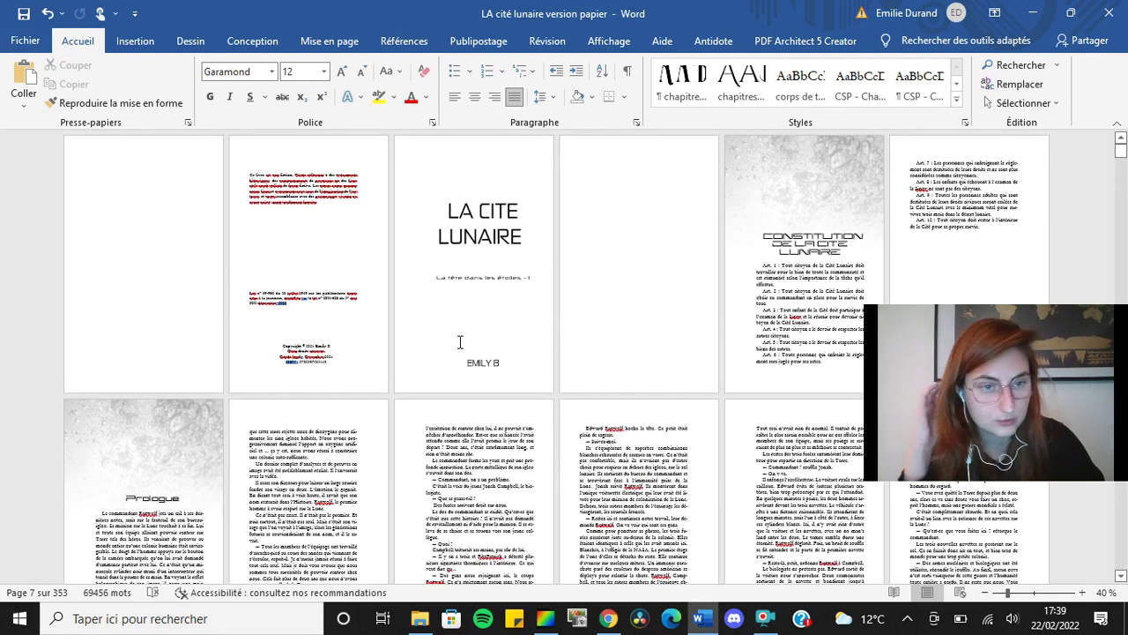
{"action": "scroll", "coordinate": [212, 434], "scroll_direction": "down", "scroll_amount": 1}
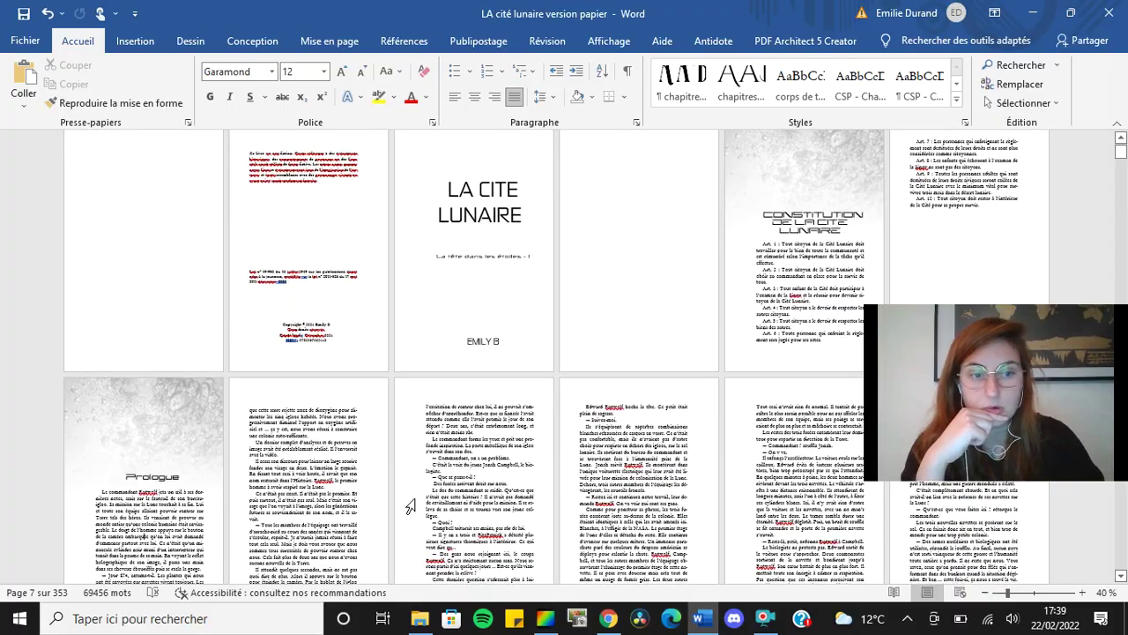
{"action": "scroll", "coordinate": [410, 504], "scroll_direction": "down", "scroll_amount": 6}
{"action": "scroll", "coordinate": [578, 458], "scroll_direction": "down", "scroll_amount": 7}
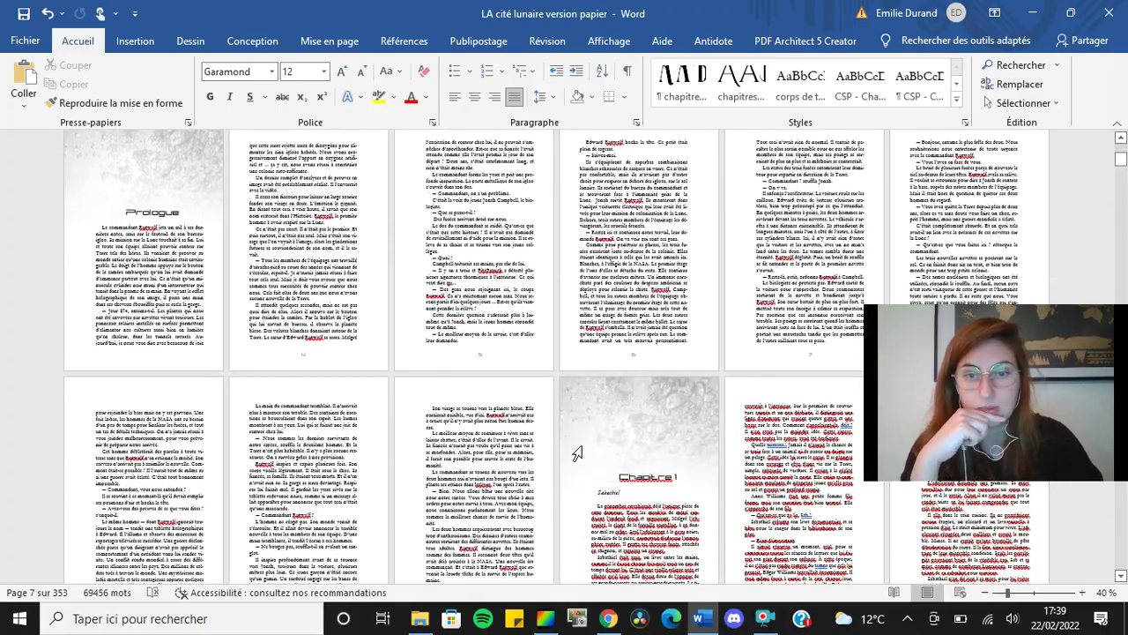
{"action": "scroll", "coordinate": [582, 440], "scroll_direction": "down", "scroll_amount": 15}
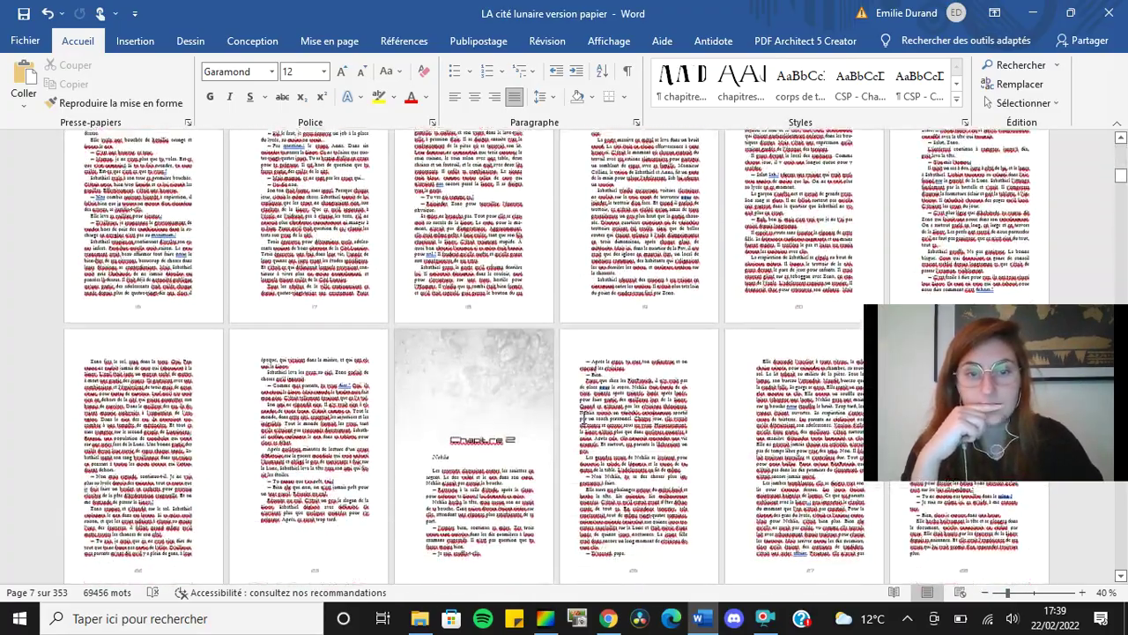
{"action": "scroll", "coordinate": [582, 408], "scroll_direction": "down", "scroll_amount": 10}
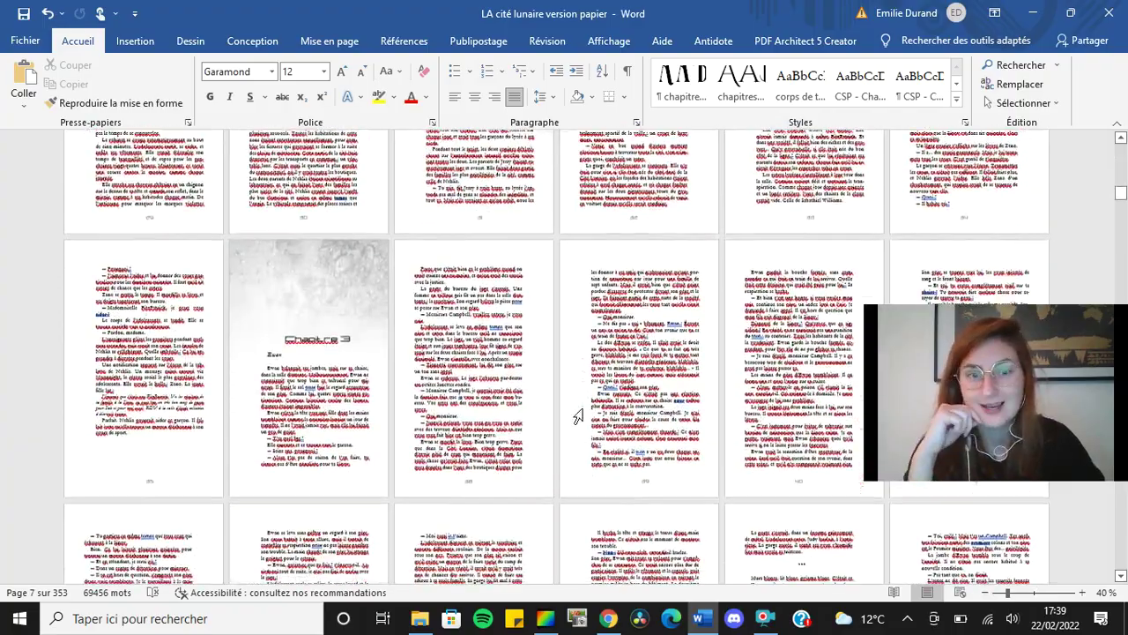
{"action": "scroll", "coordinate": [582, 414], "scroll_direction": "up", "scroll_amount": 15}
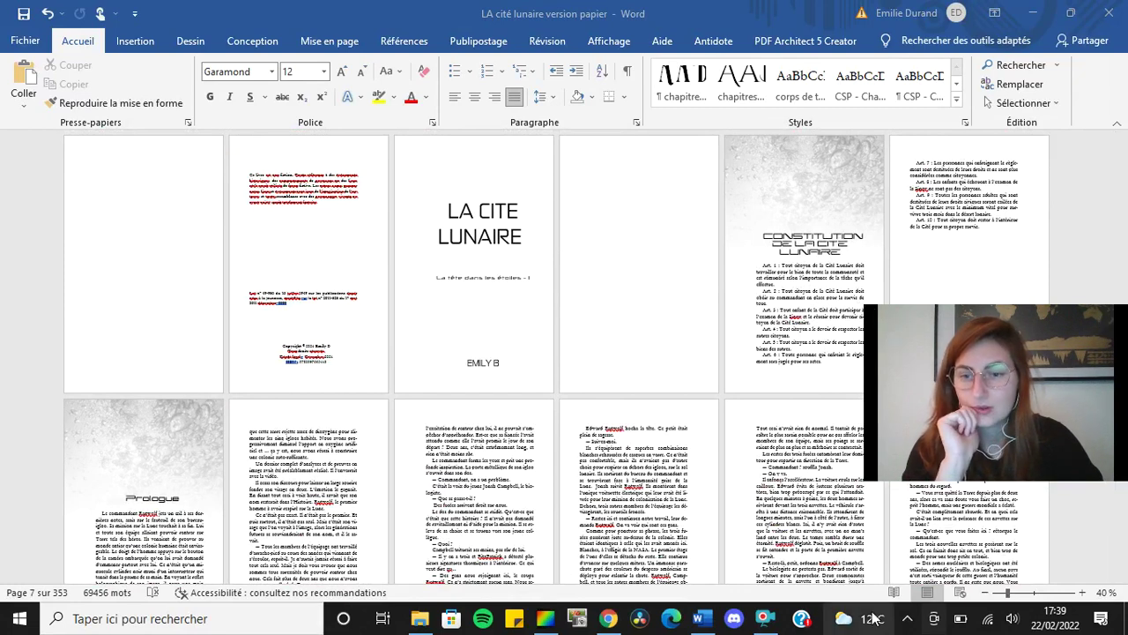
{"action": "left_click", "coordinate": [769, 624]}
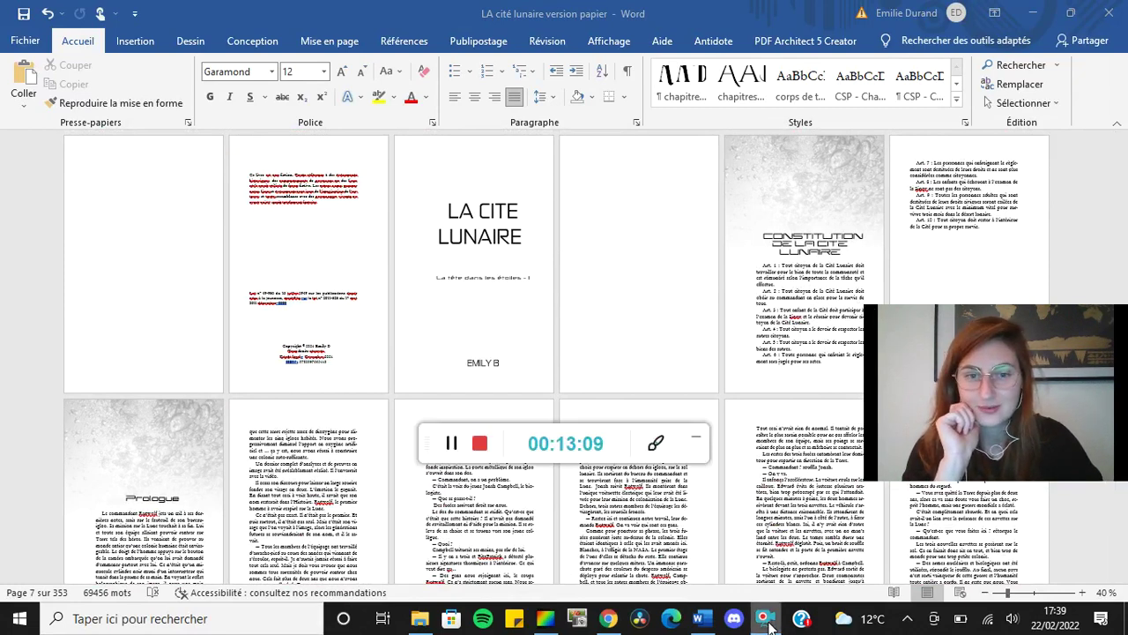
{"action": "left_click", "coordinate": [699, 443]}
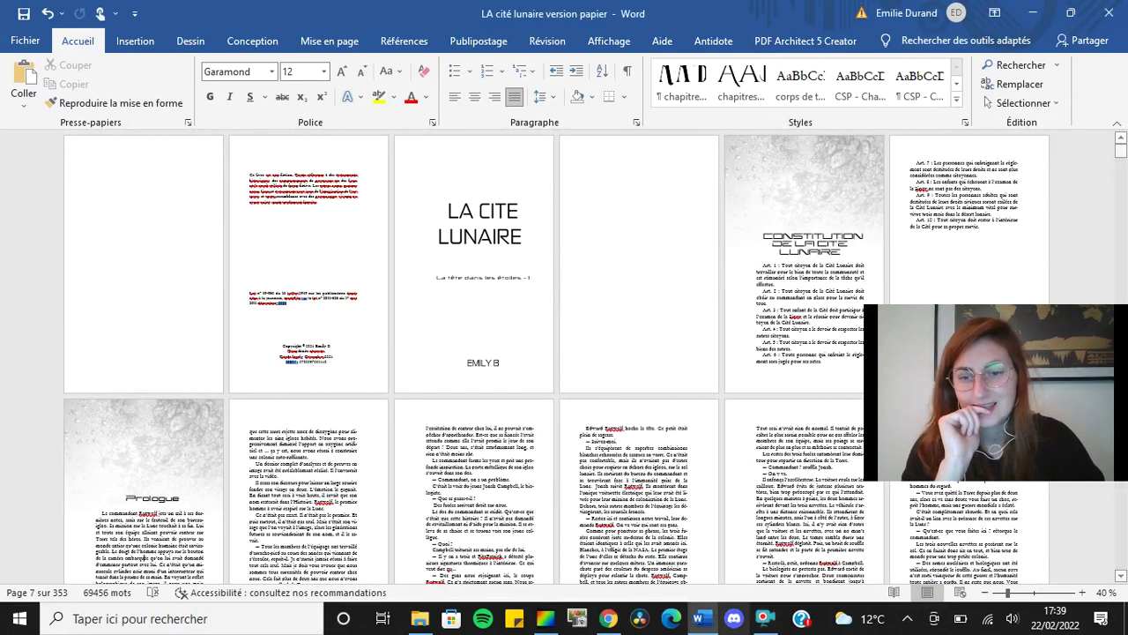
{"action": "left_click", "coordinate": [610, 620]}
{"action": "left_click", "coordinate": [610, 620]}
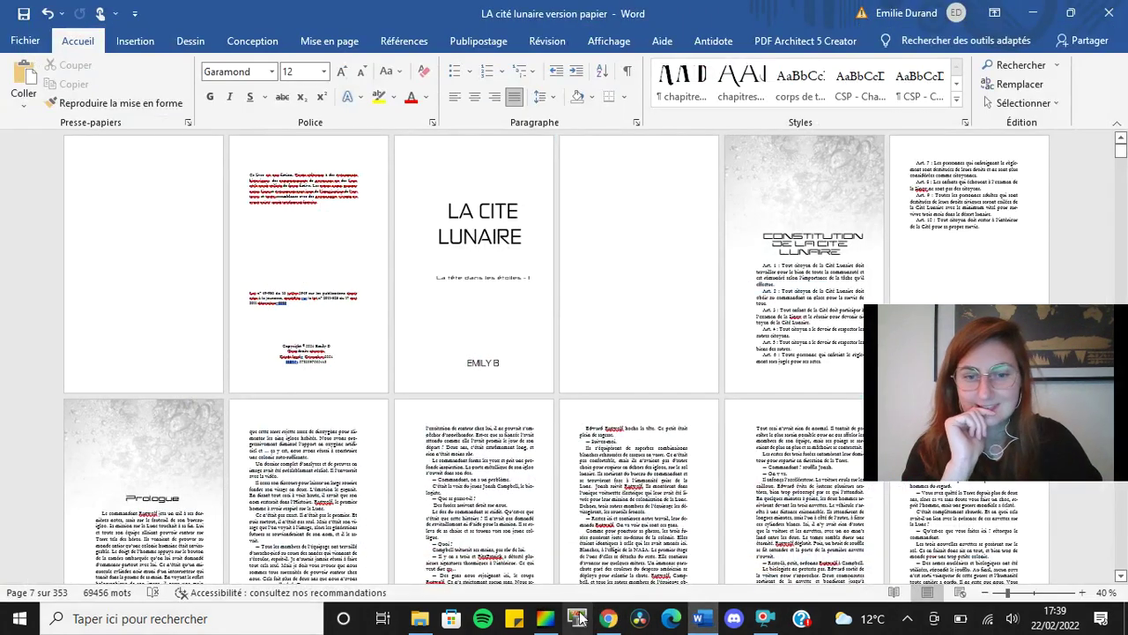
Switch to PhotoFiltre 7 with the autumn leaves photo autumn-83761_1280.jpg
{"action": "left_click", "coordinate": [577, 618]}
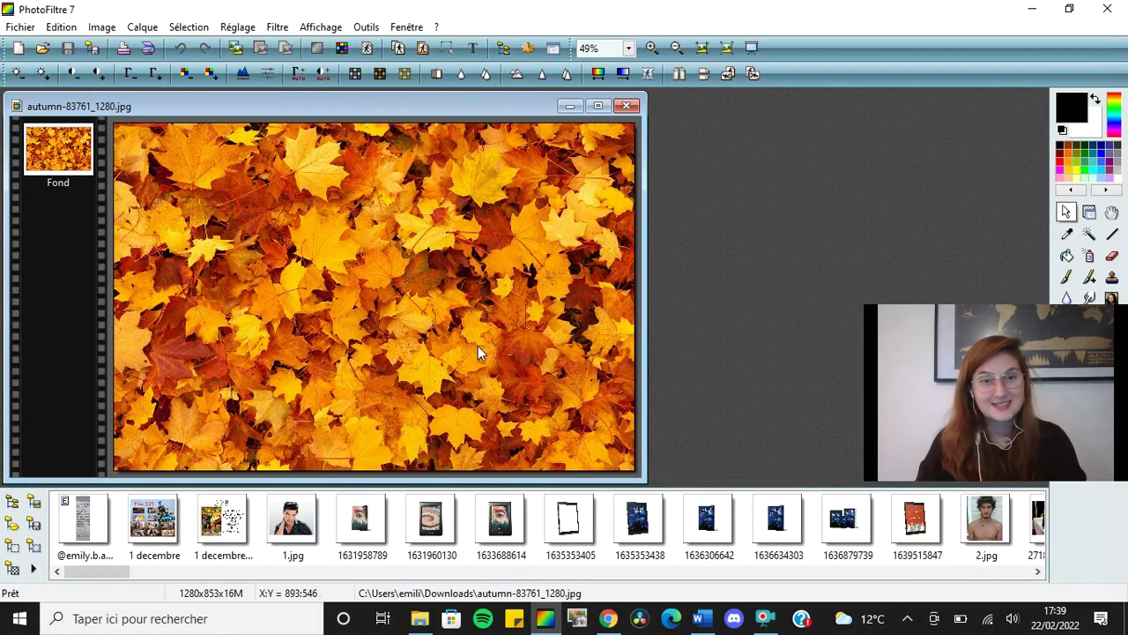
{"action": "left_click", "coordinate": [956, 309]}
{"action": "left_click_drag", "start_coordinate": [956, 309], "coordinate": [889, 496]}
{"action": "left_click_drag", "start_coordinate": [893, 484], "coordinate": [897, 474]}
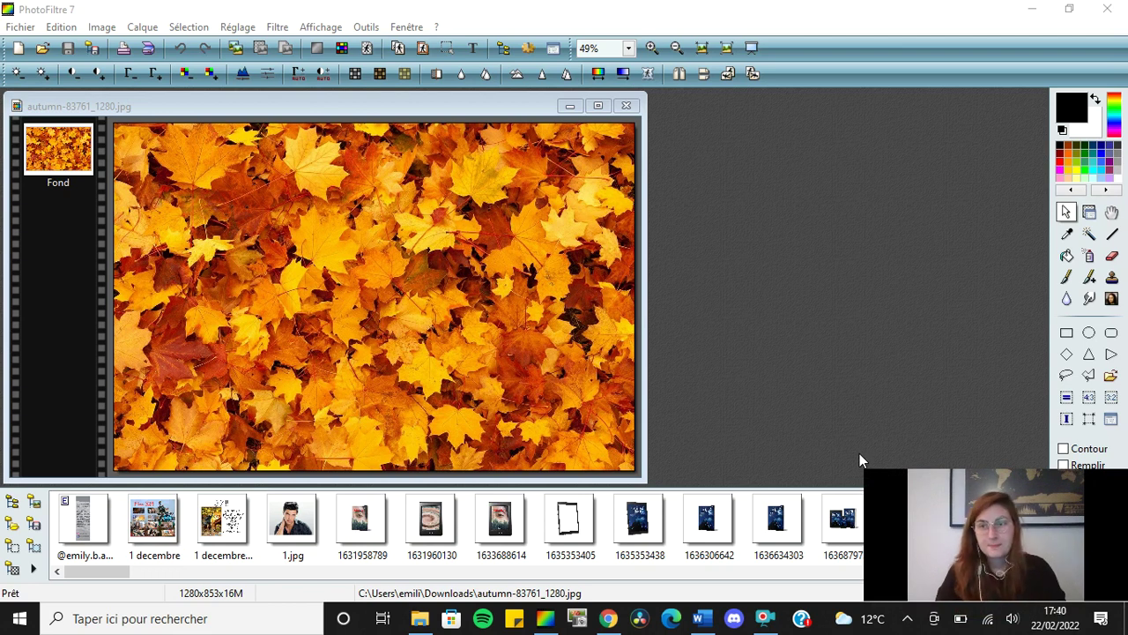
Preview the greyscale conversion variants (Niveaux de gris) on the autumn leaves photo, including Maximum, Minimum, Teinte, Vert, Rouge and Luminosité
{"action": "left_click", "coordinate": [361, 72]}
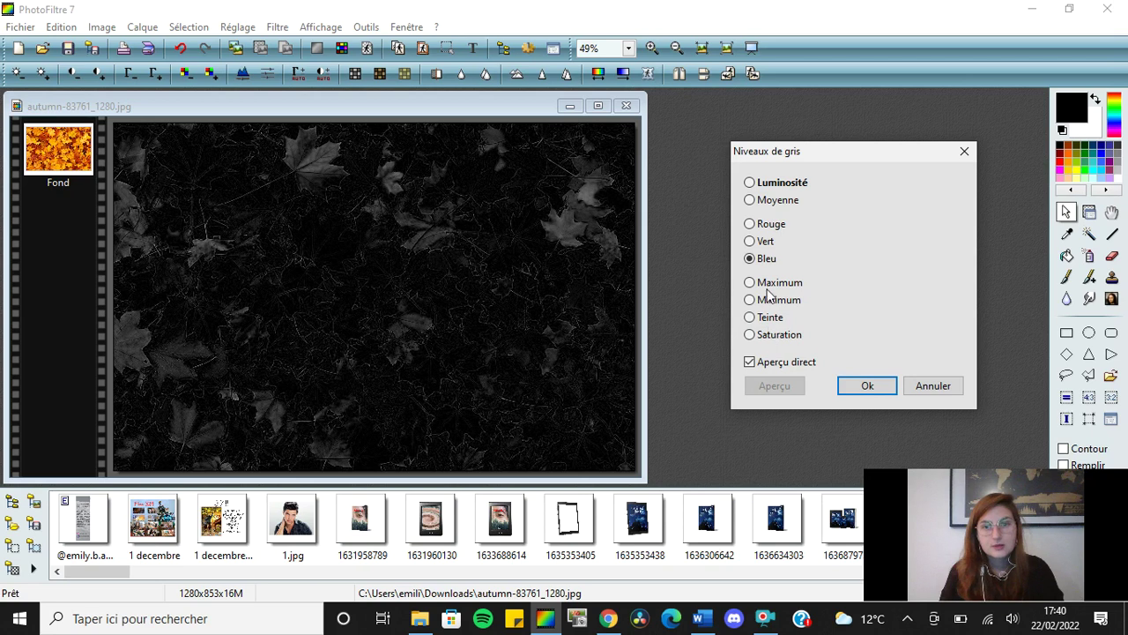
{"action": "left_click", "coordinate": [750, 282]}
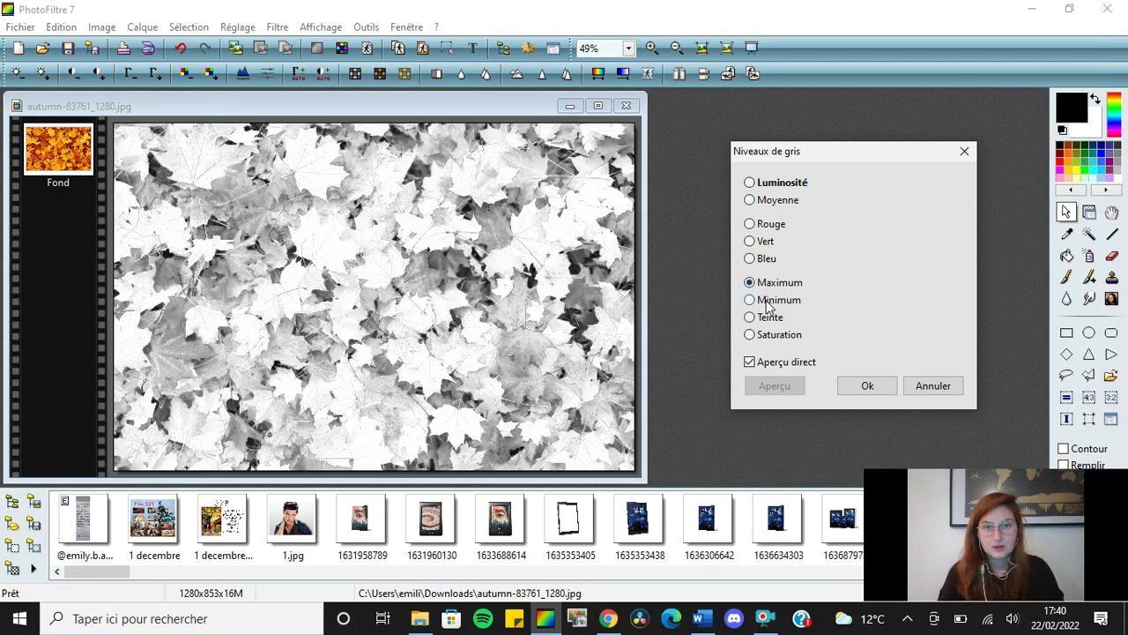
{"action": "left_click", "coordinate": [767, 302]}
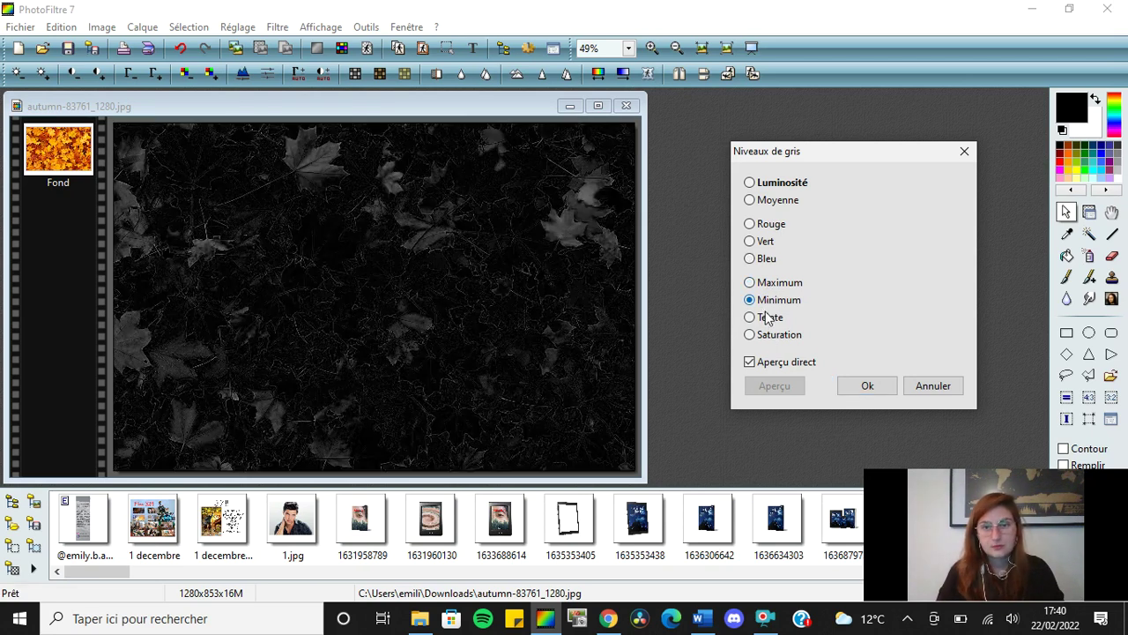
{"action": "left_click", "coordinate": [765, 318]}
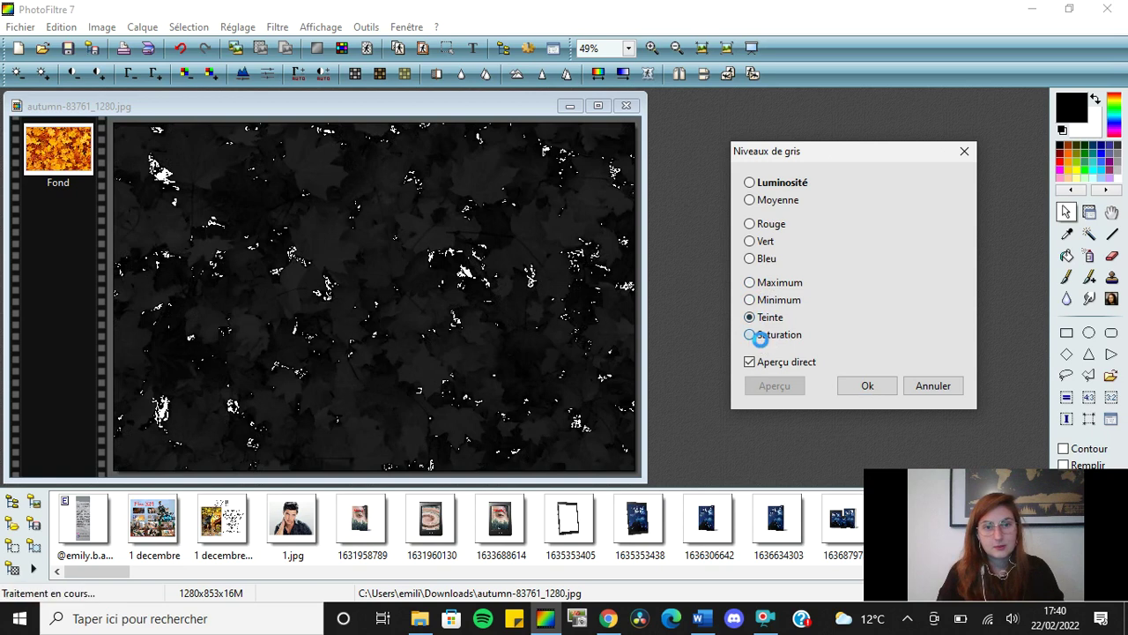
{"action": "left_click", "coordinate": [760, 337]}
{"action": "left_click", "coordinate": [760, 246]}
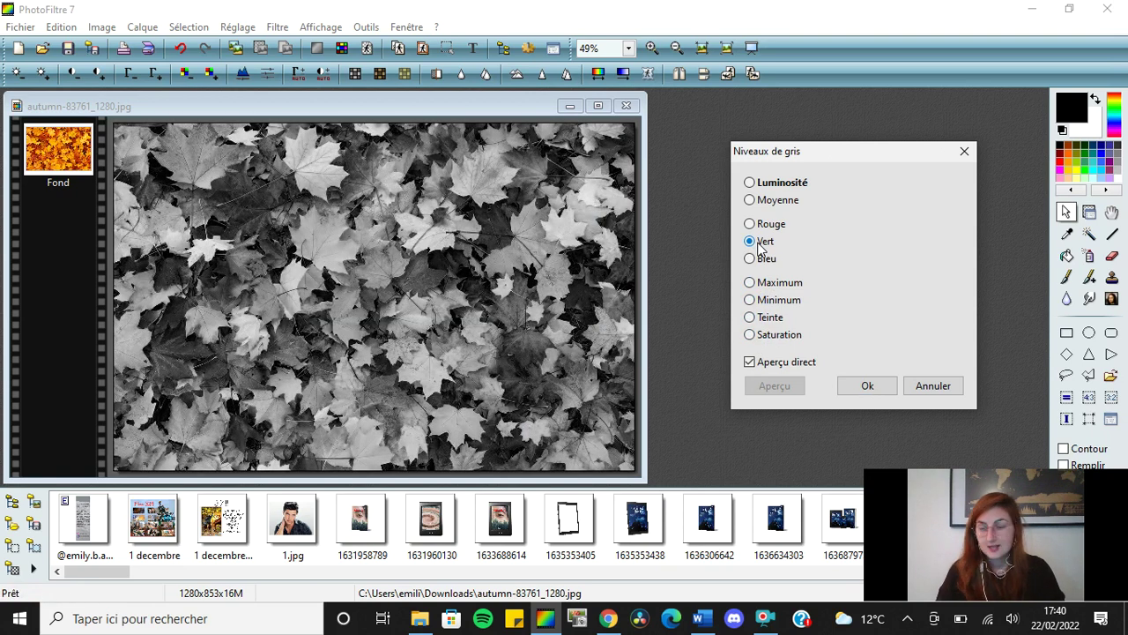
{"action": "left_click", "coordinate": [762, 227]}
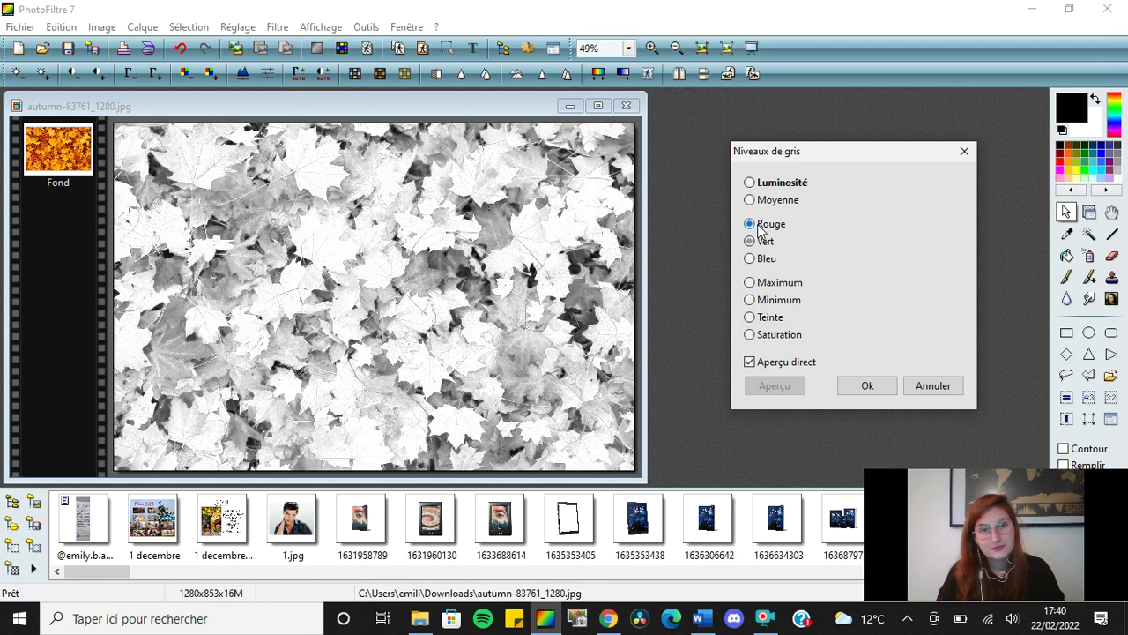
{"action": "left_click", "coordinate": [763, 201]}
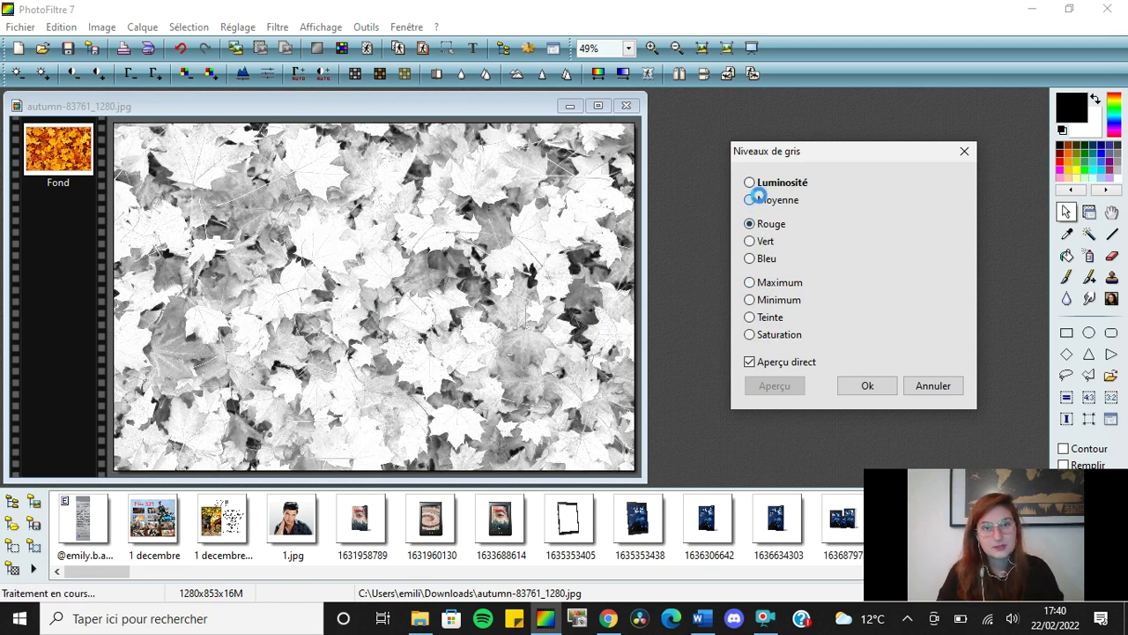
{"action": "left_click", "coordinate": [762, 183]}
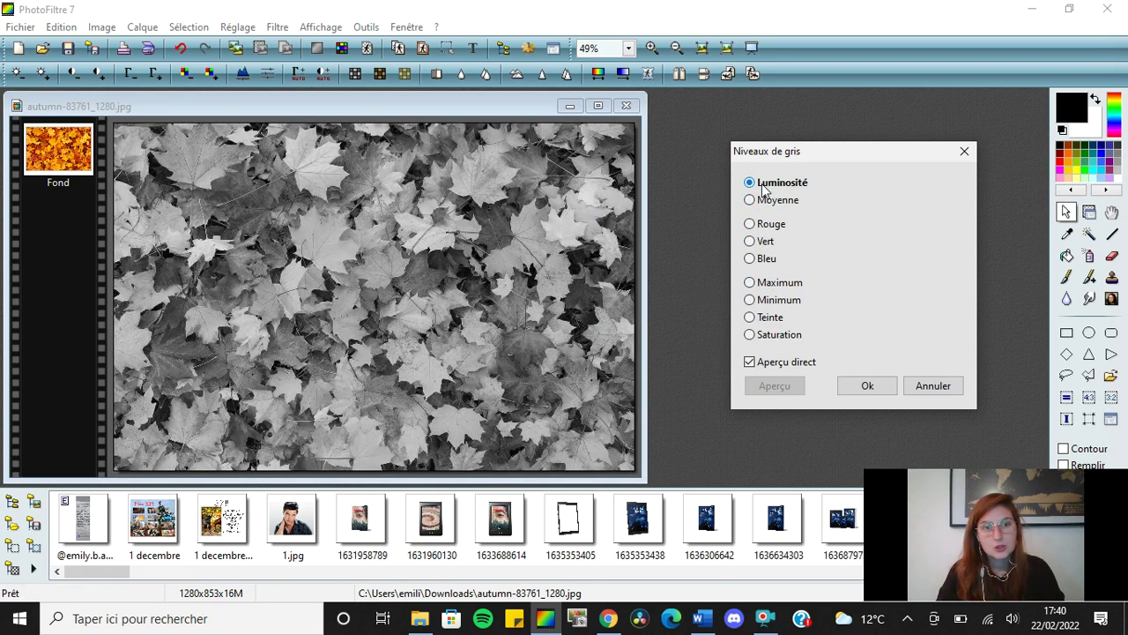
Convert the autumn leaves photo to greyscale with the Vert option
{"action": "left_click", "coordinate": [762, 243]}
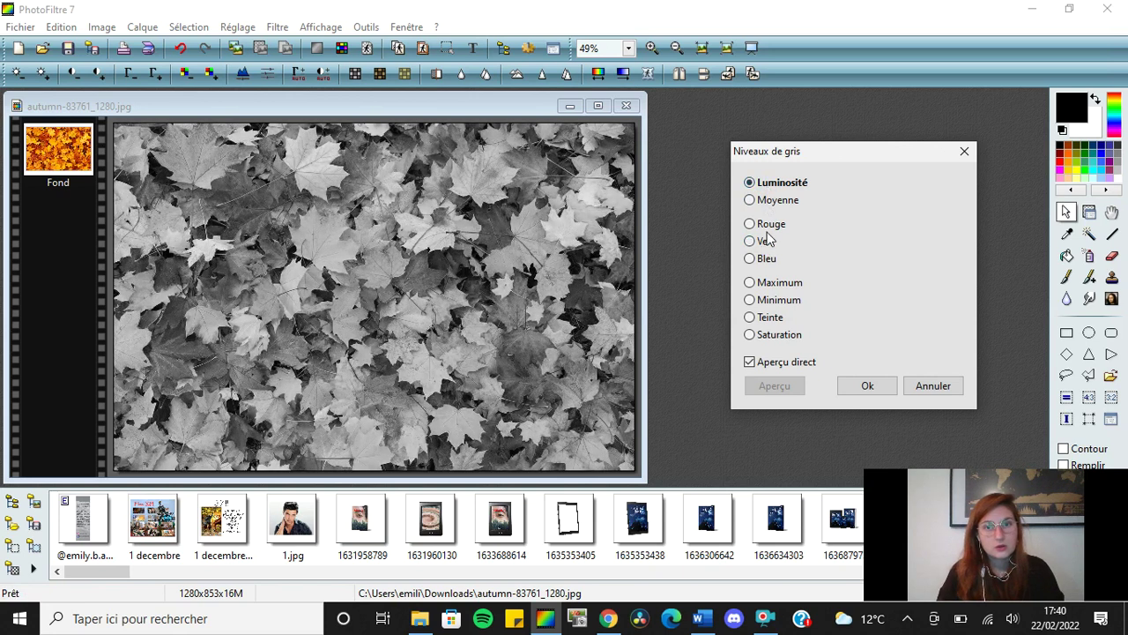
{"action": "left_click", "coordinate": [764, 244]}
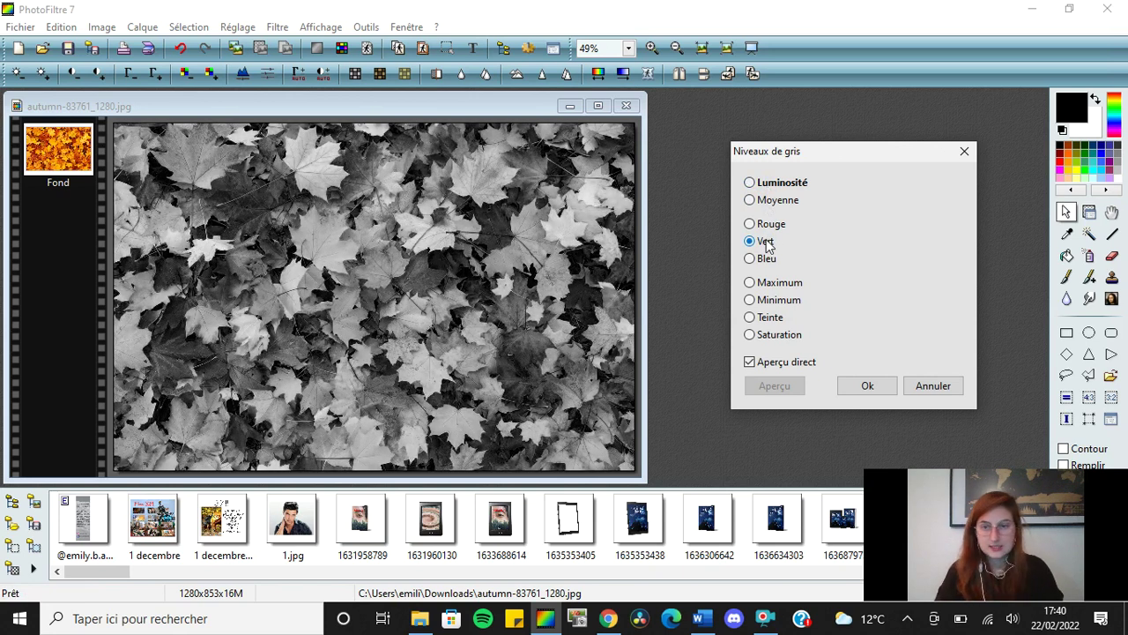
{"action": "left_click", "coordinate": [868, 386]}
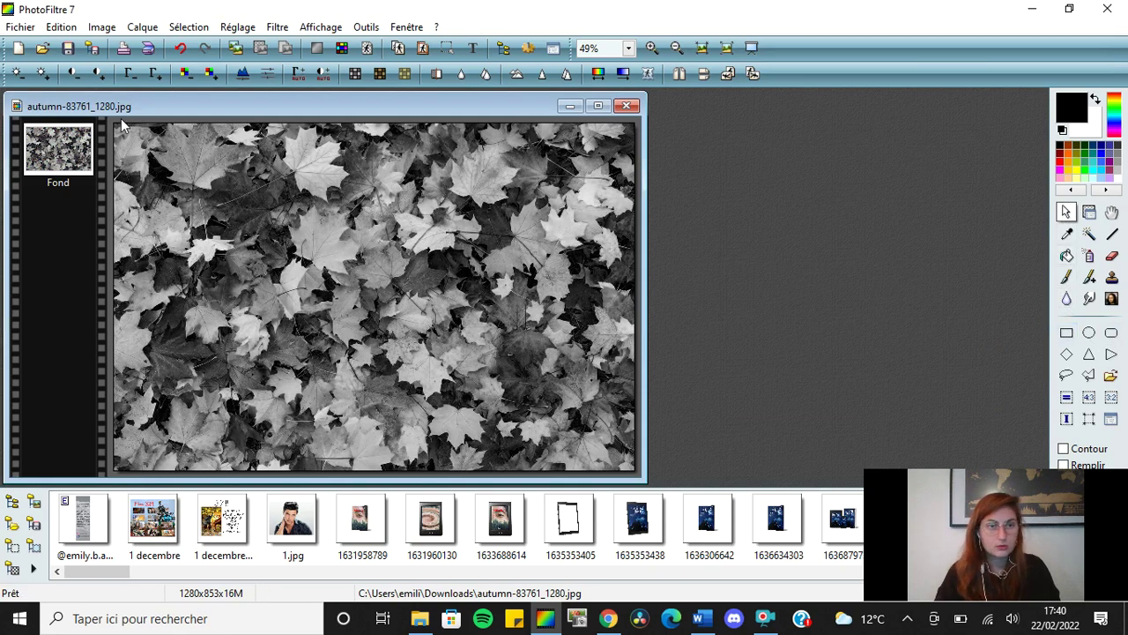
Select a full-width strip about 157 pixels high along the photo's lower edge and apply the white fade gradient (Dégradé) to it
{"action": "left_click_drag", "start_coordinate": [115, 129], "coordinate": [636, 476]}
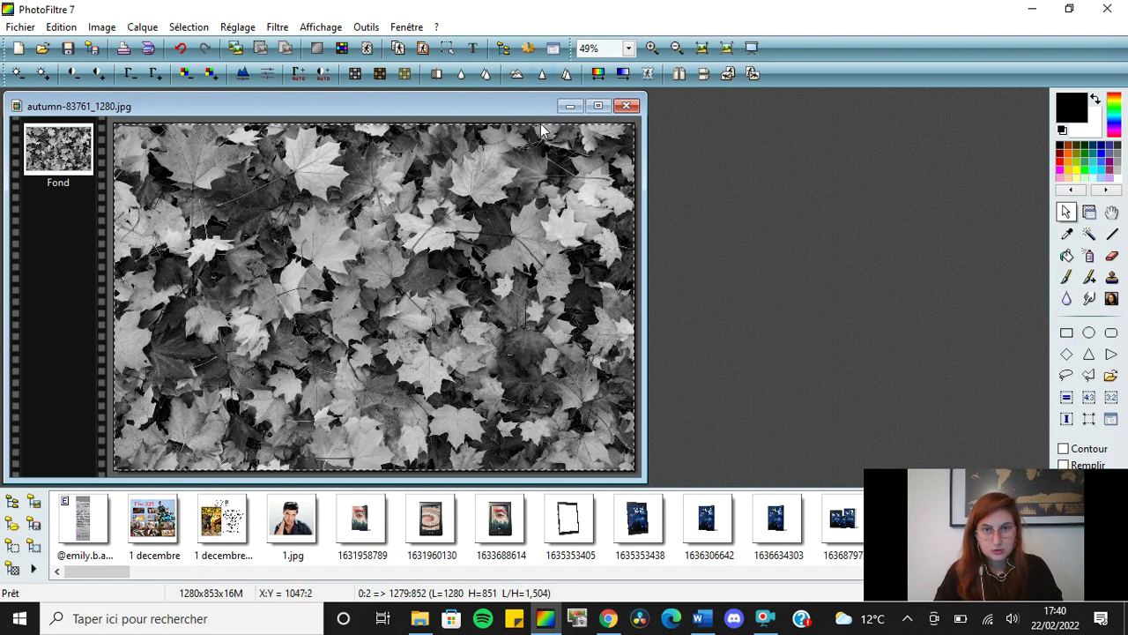
{"action": "left_click_drag", "start_coordinate": [545, 124], "coordinate": [557, 407]}
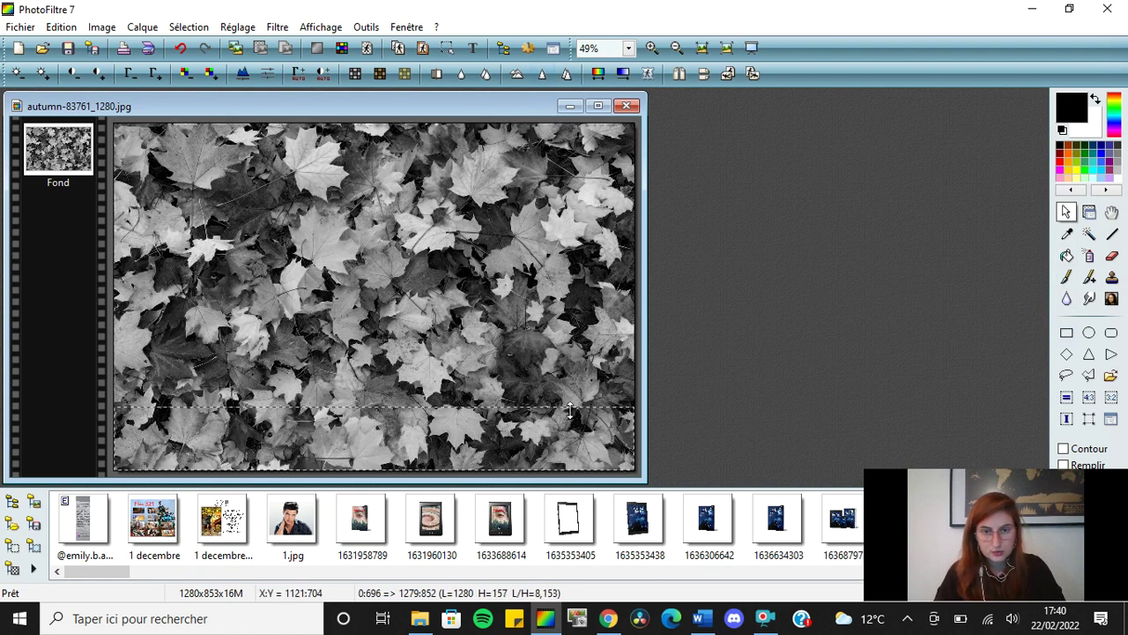
{"action": "left_click", "coordinate": [621, 76]}
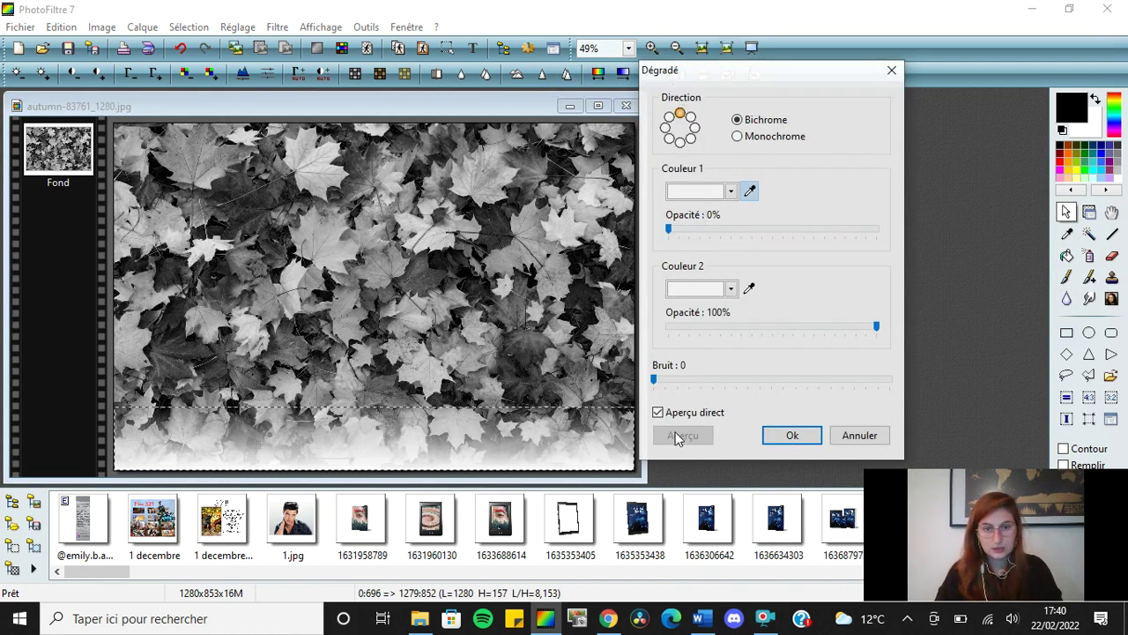
{"action": "left_click", "coordinate": [789, 435]}
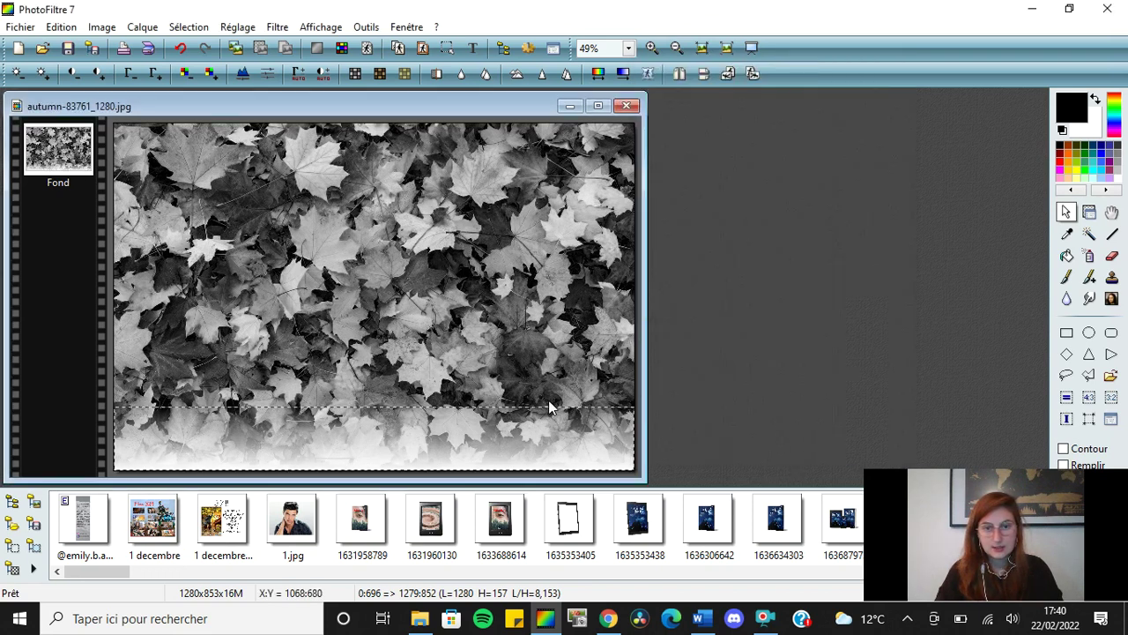
Extend the selection upward to about 466 pixels high and apply the white fade gradient to the photo's lower half
{"action": "left_click_drag", "start_coordinate": [544, 406], "coordinate": [551, 282]}
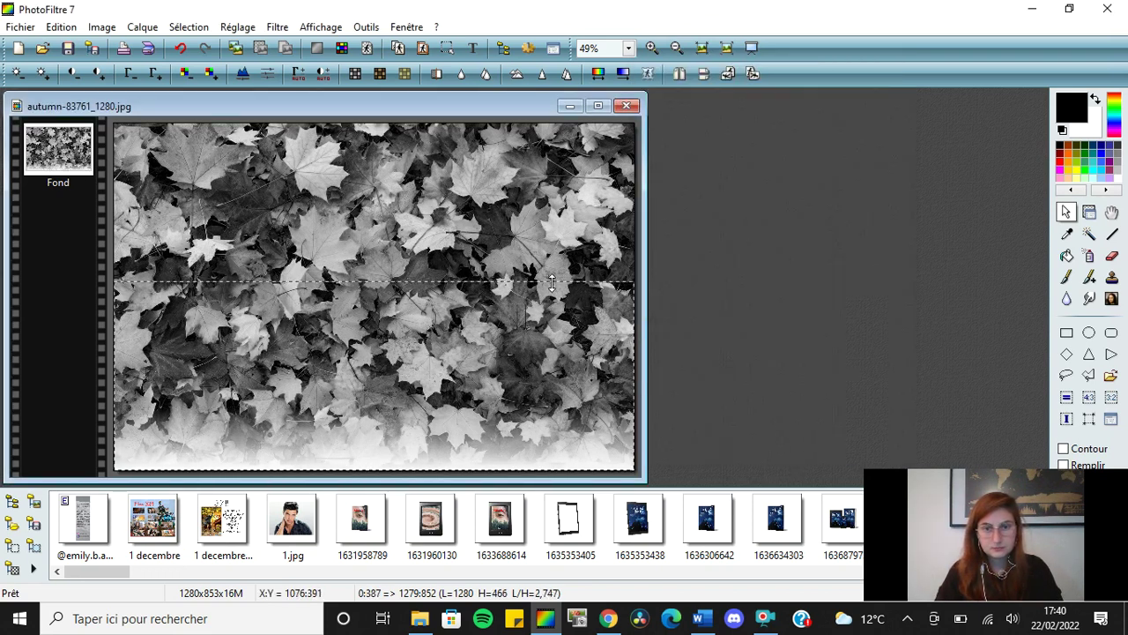
{"action": "left_click", "coordinate": [624, 73]}
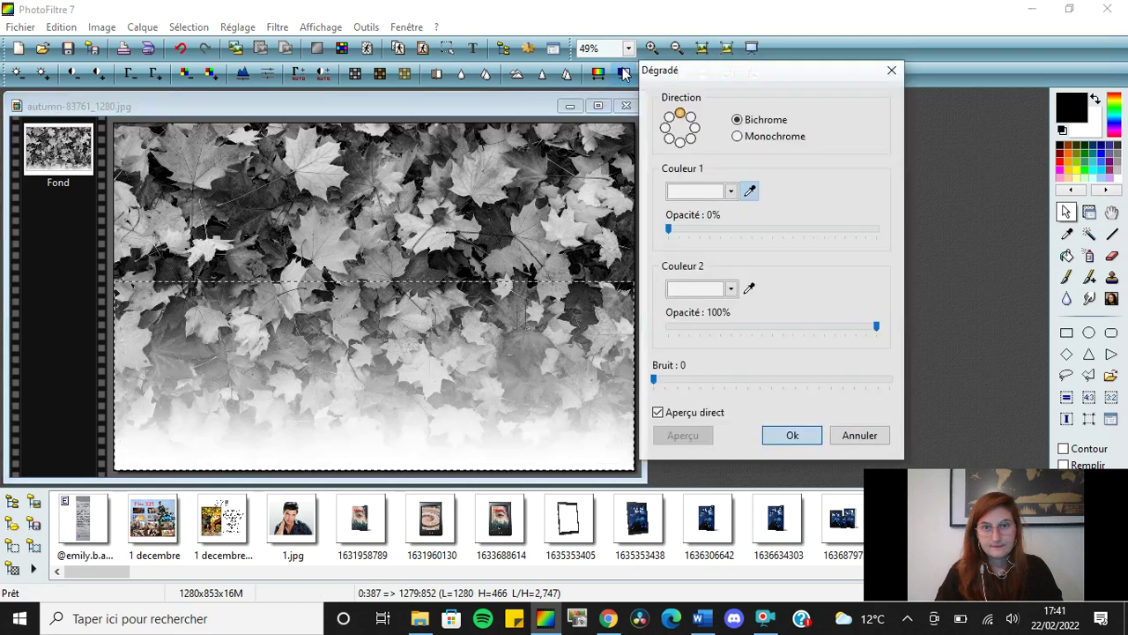
{"action": "left_click", "coordinate": [796, 434]}
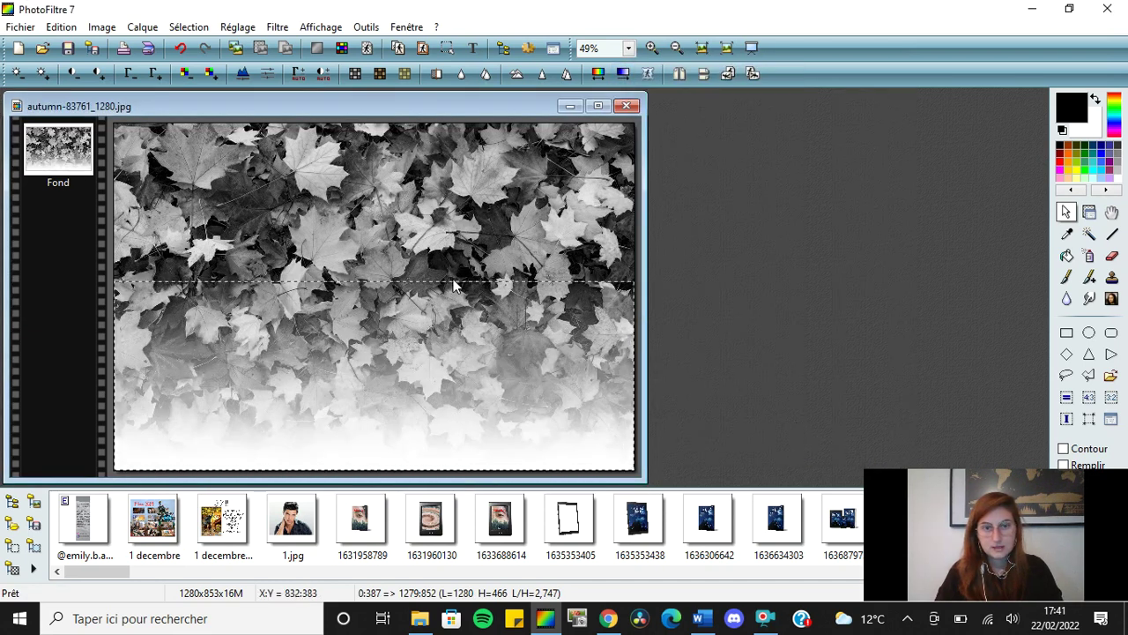
{"action": "right_click", "coordinate": [446, 144]}
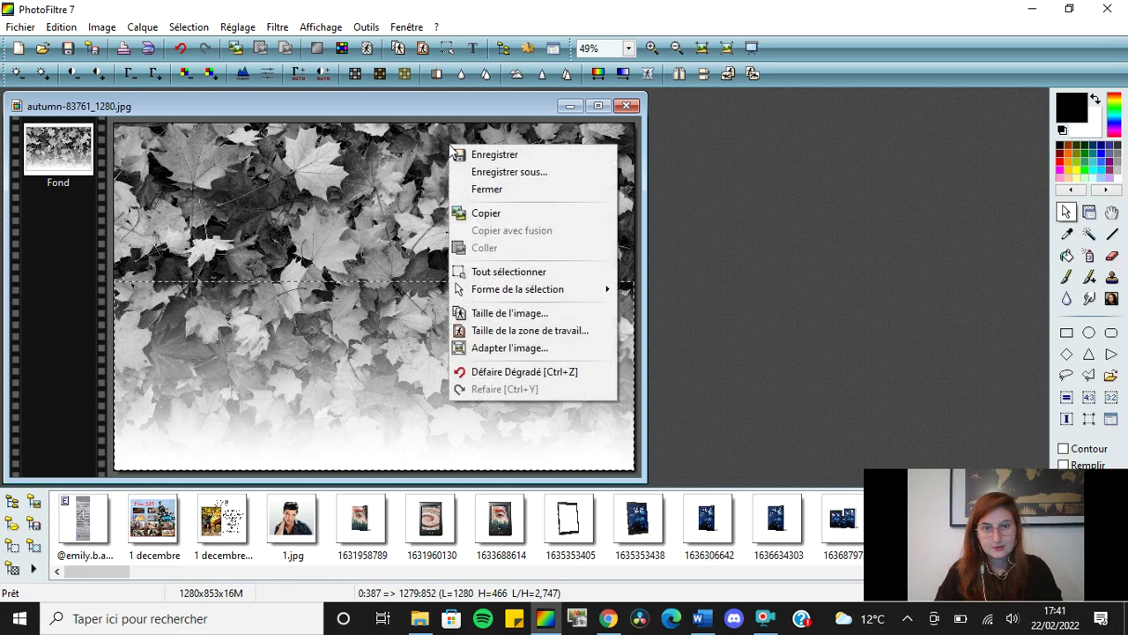
{"action": "left_click", "coordinate": [374, 208]}
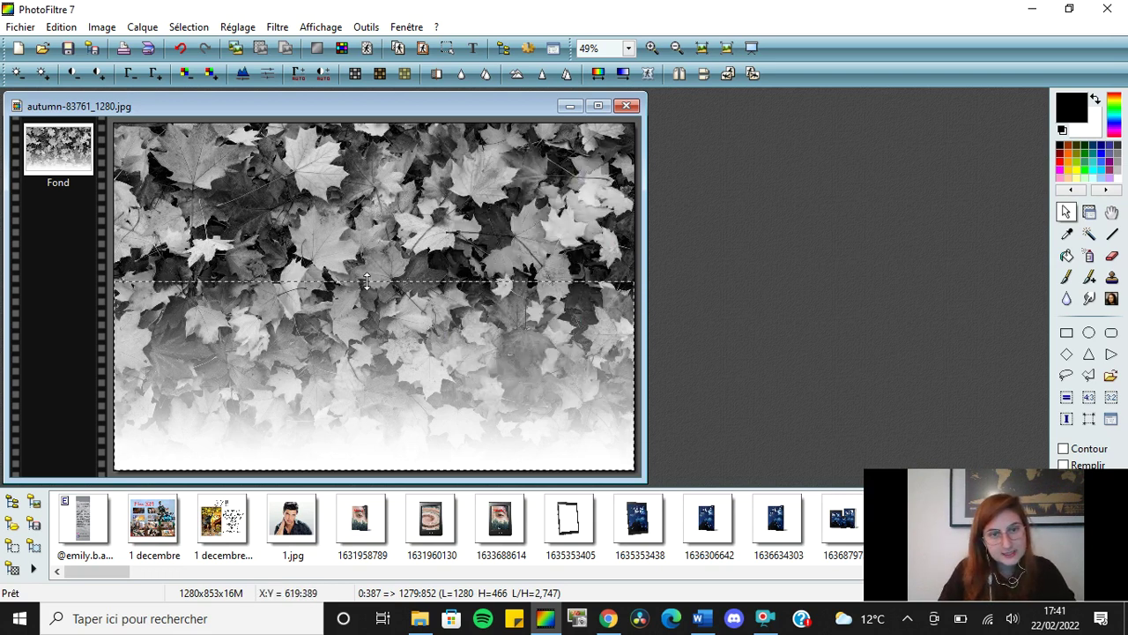
Extend the selection up to the photo's upper edge and apply the white fade gradient over the whole image
{"action": "left_click_drag", "start_coordinate": [370, 280], "coordinate": [344, 134]}
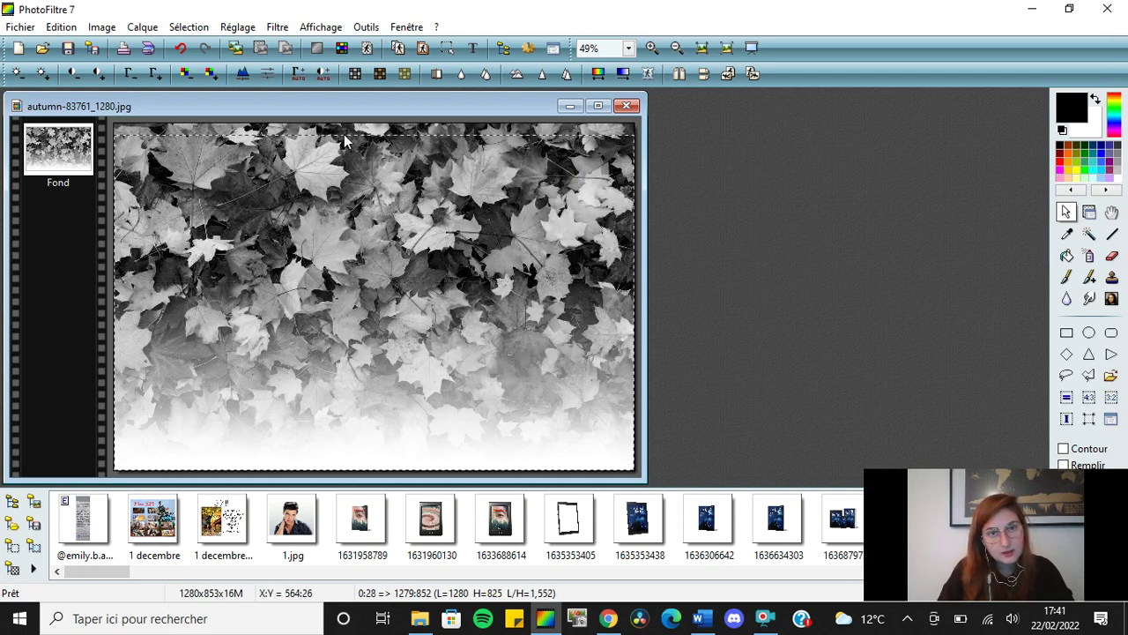
{"action": "left_click_drag", "start_coordinate": [343, 134], "coordinate": [344, 119]}
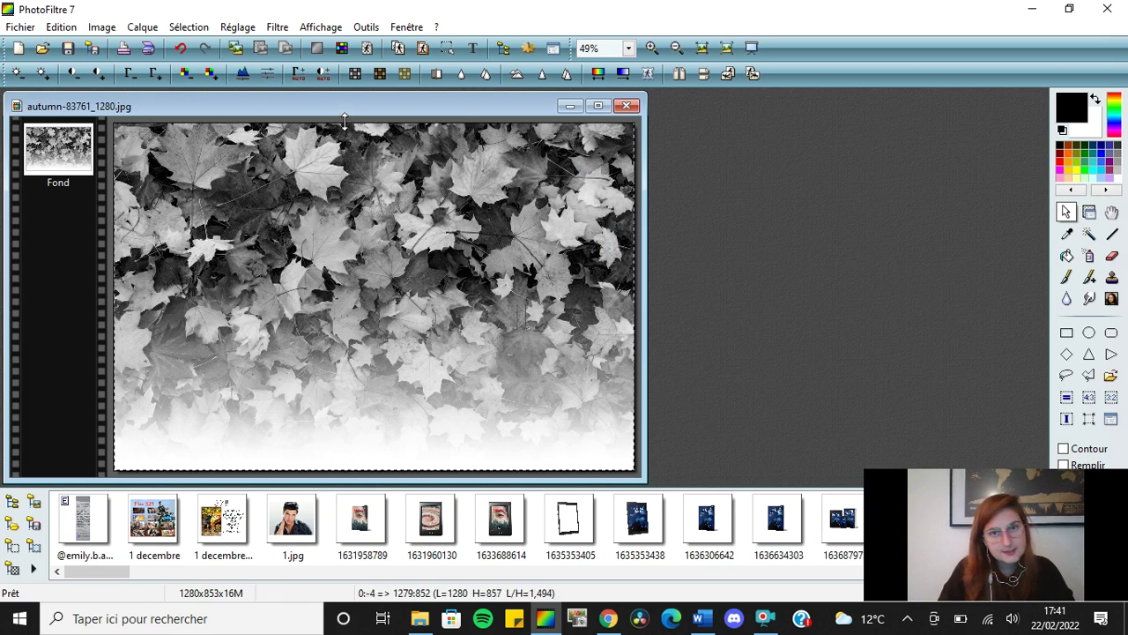
{"action": "left_click", "coordinate": [623, 74]}
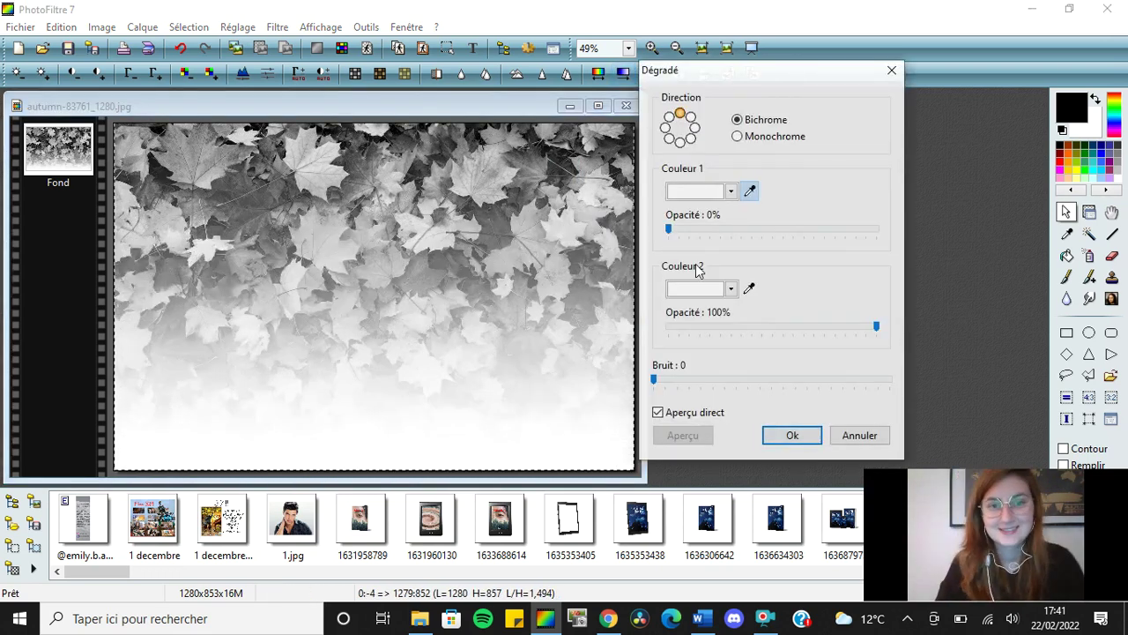
{"action": "left_click", "coordinate": [793, 435]}
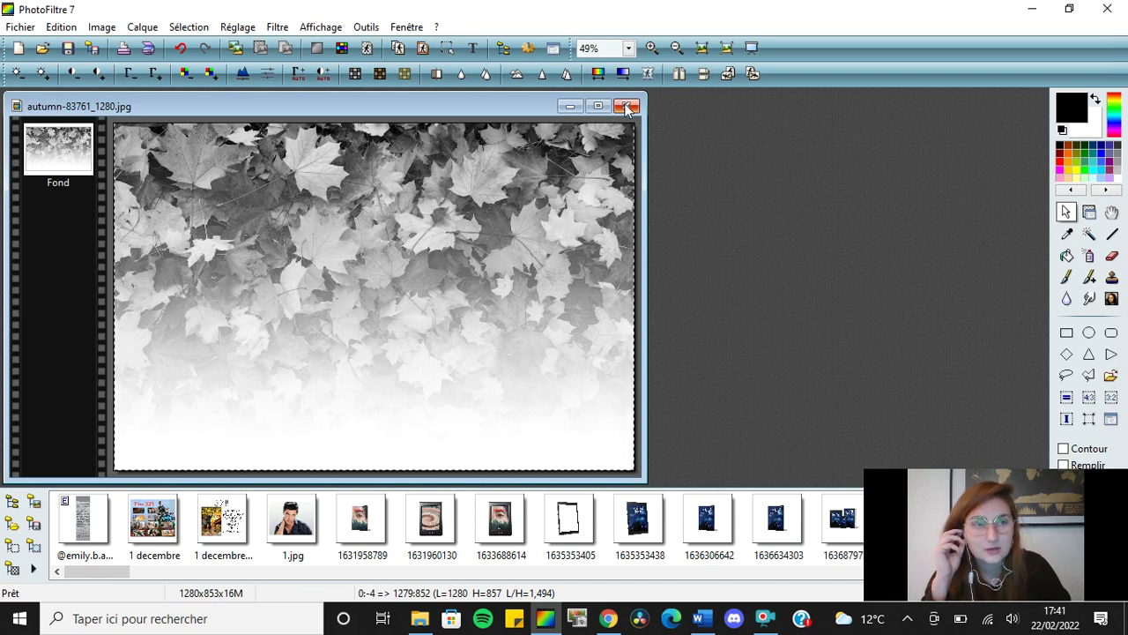
Close the autumn leaves photo, saving the changes to its JPEG file in standard format at compression 100
{"action": "left_click", "coordinate": [20, 26]}
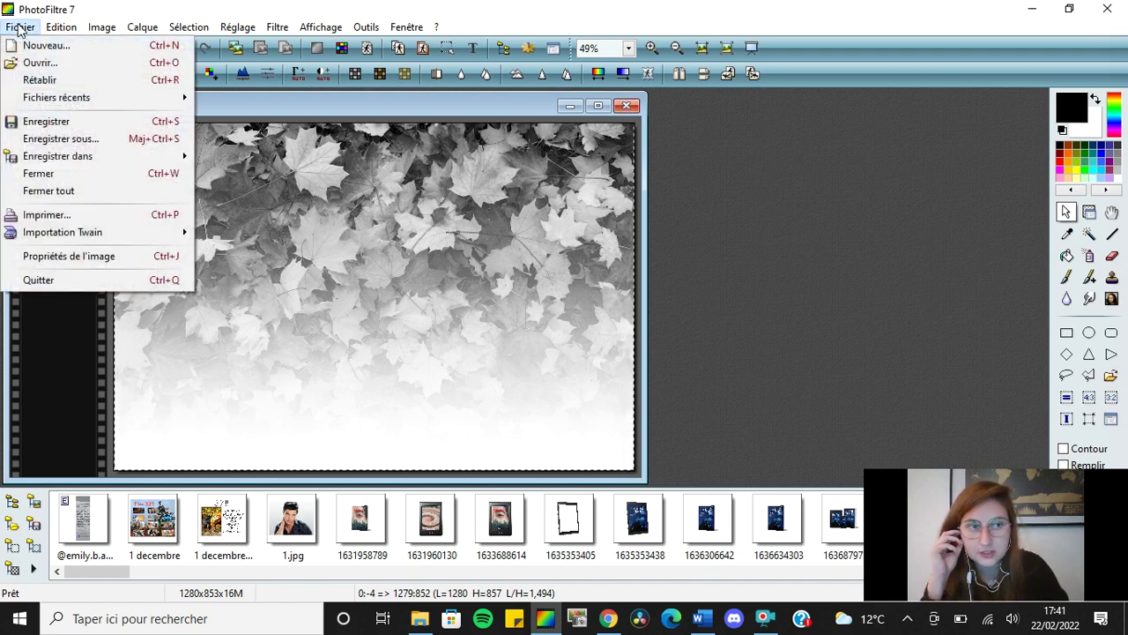
{"action": "left_click", "coordinate": [61, 26]}
{"action": "left_click", "coordinate": [687, 164]}
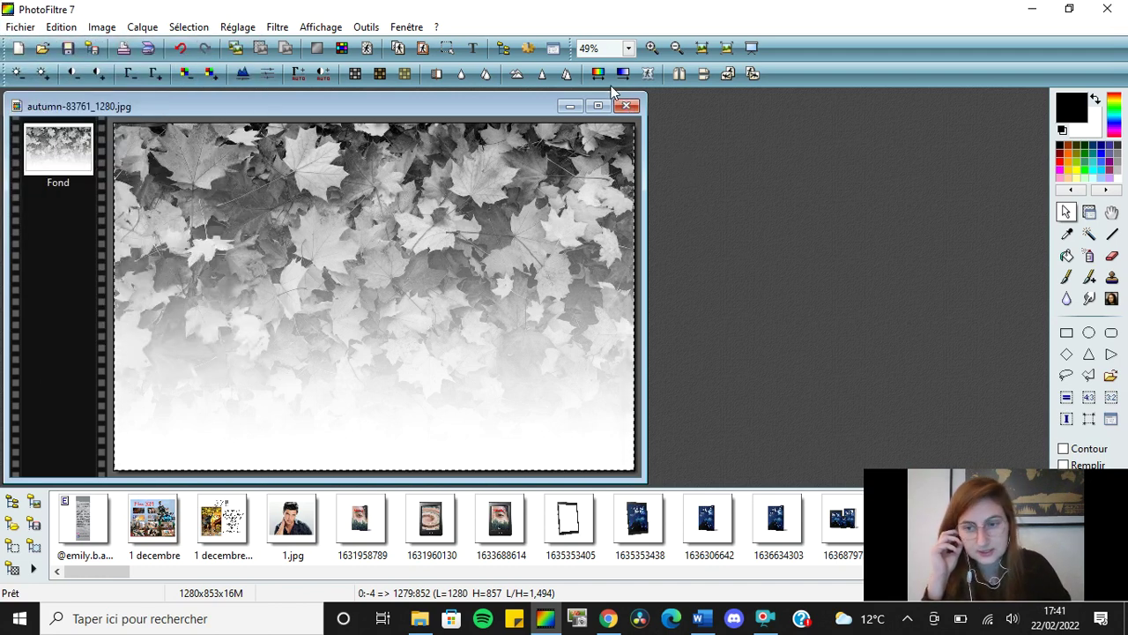
{"action": "left_click", "coordinate": [626, 107]}
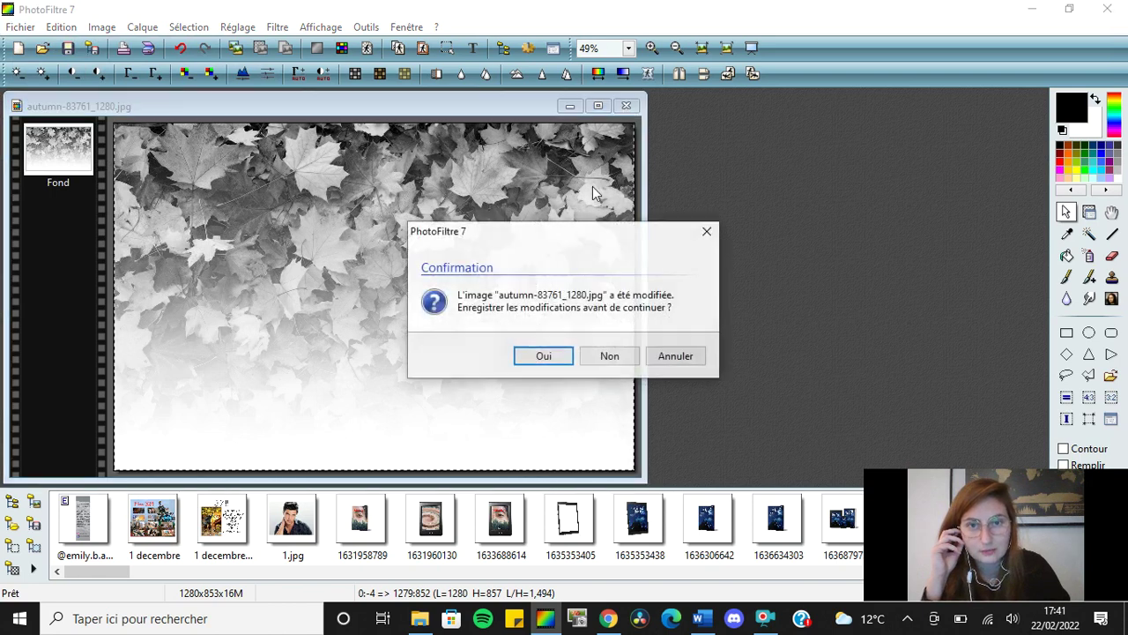
{"action": "left_click", "coordinate": [554, 356]}
{"action": "left_click", "coordinate": [605, 408]}
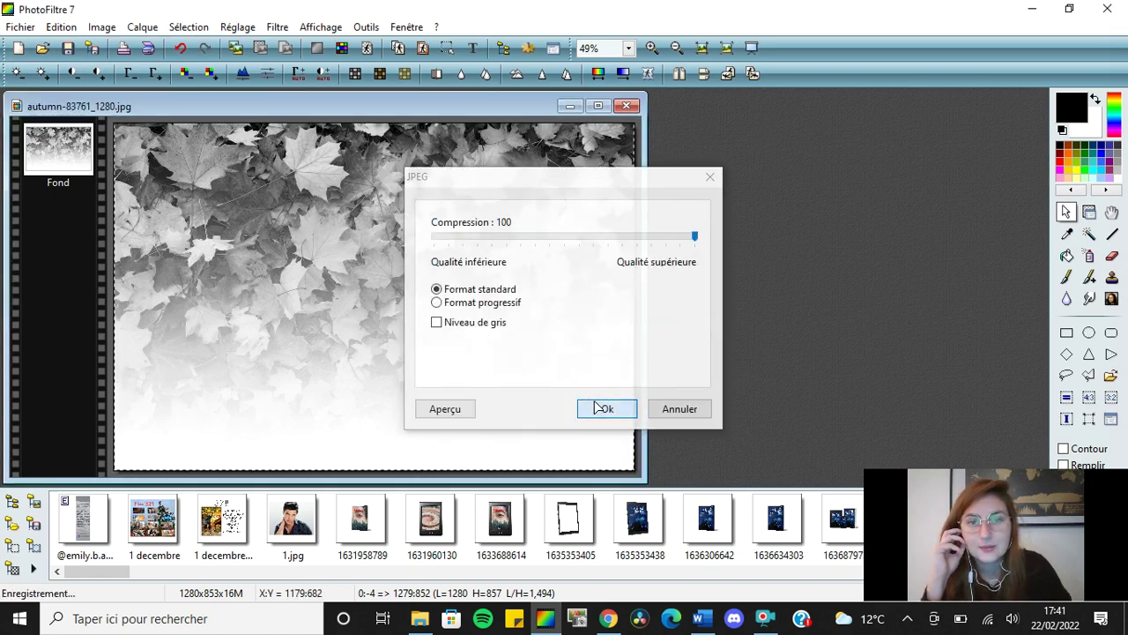
Switch to the Word manuscript and replace the header background picture on the Prologue page with autumn-83761_1280 from the Téléchargements folder
{"action": "left_click", "coordinate": [702, 619]}
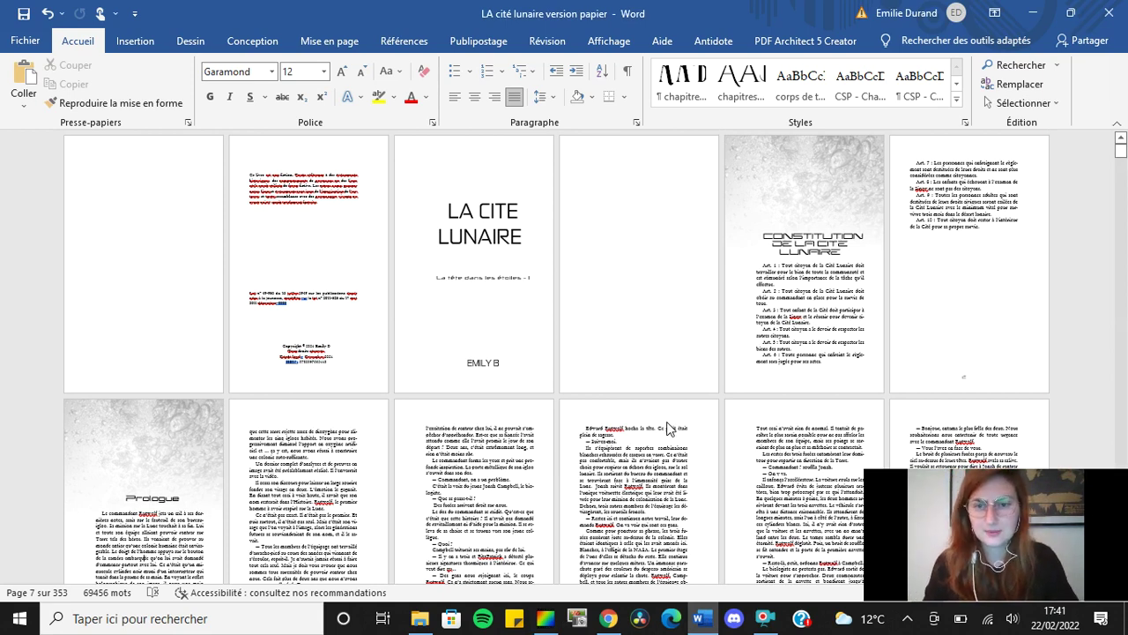
{"action": "scroll", "coordinate": [668, 429], "scroll_direction": "down", "scroll_amount": 3}
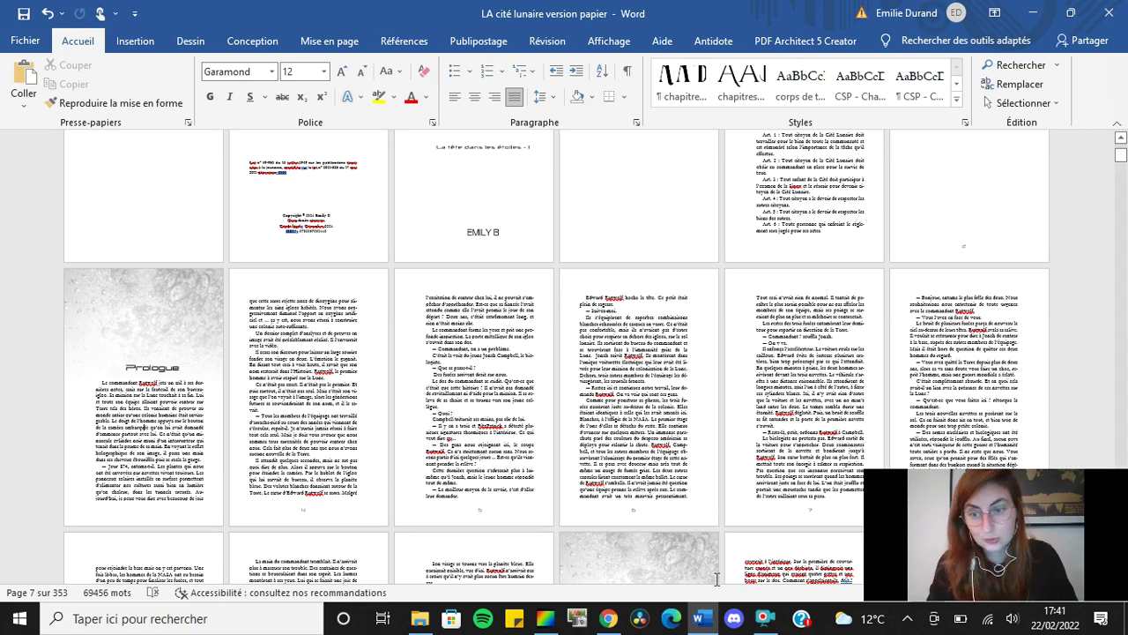
{"action": "scroll", "coordinate": [635, 393], "scroll_direction": "down", "scroll_amount": 1}
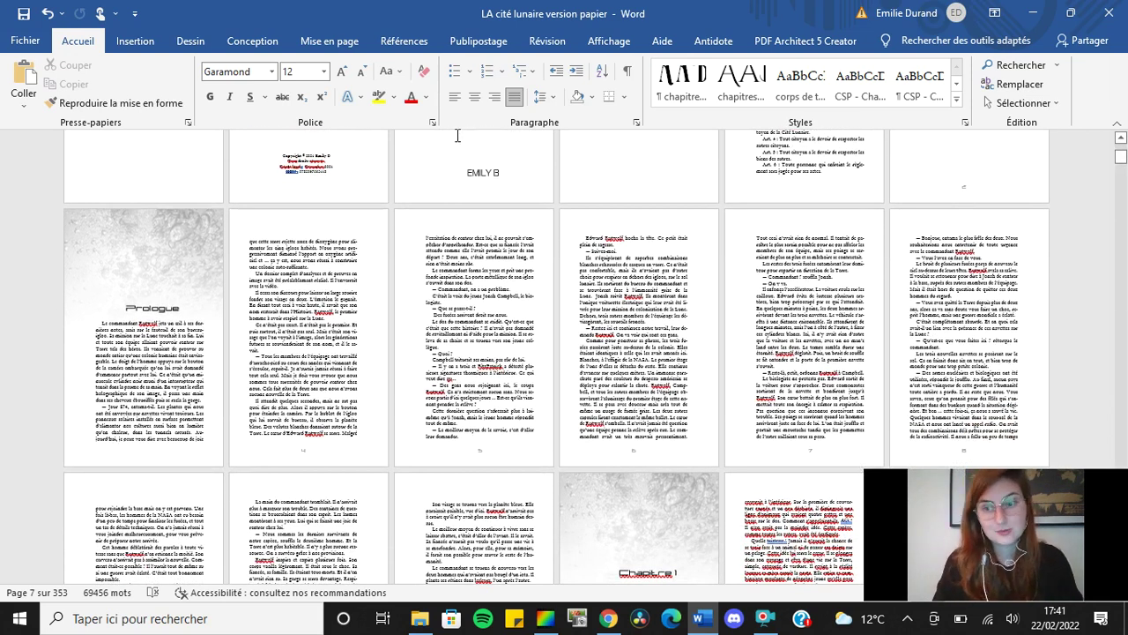
{"action": "scroll", "coordinate": [592, 282], "scroll_direction": "up", "scroll_amount": 3}
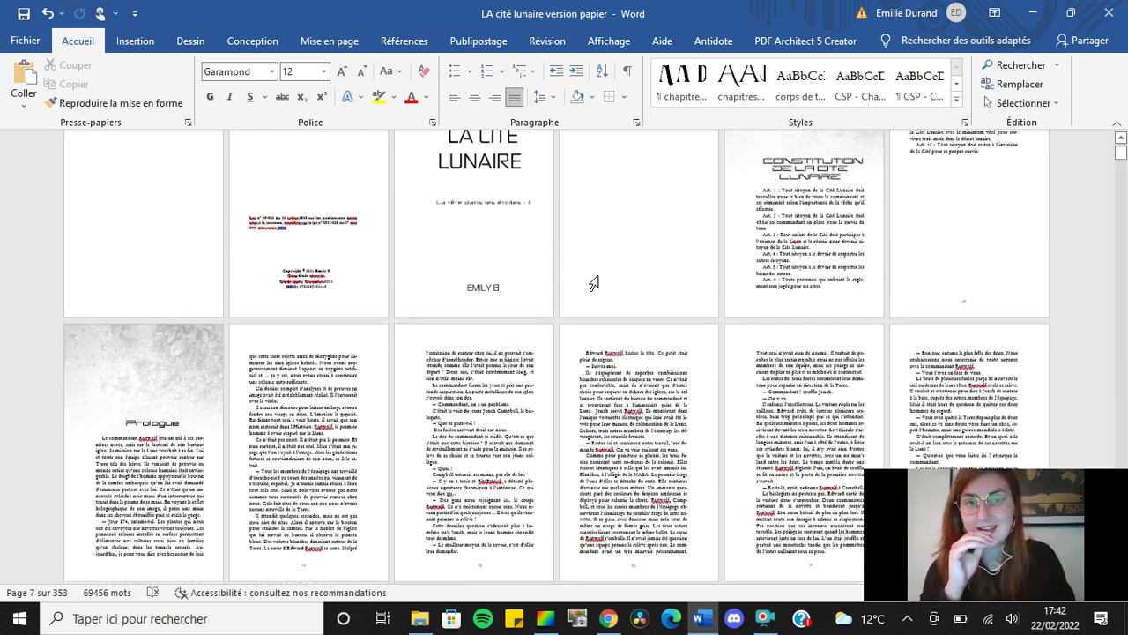
{"action": "scroll", "coordinate": [593, 283], "scroll_direction": "up", "scroll_amount": 1}
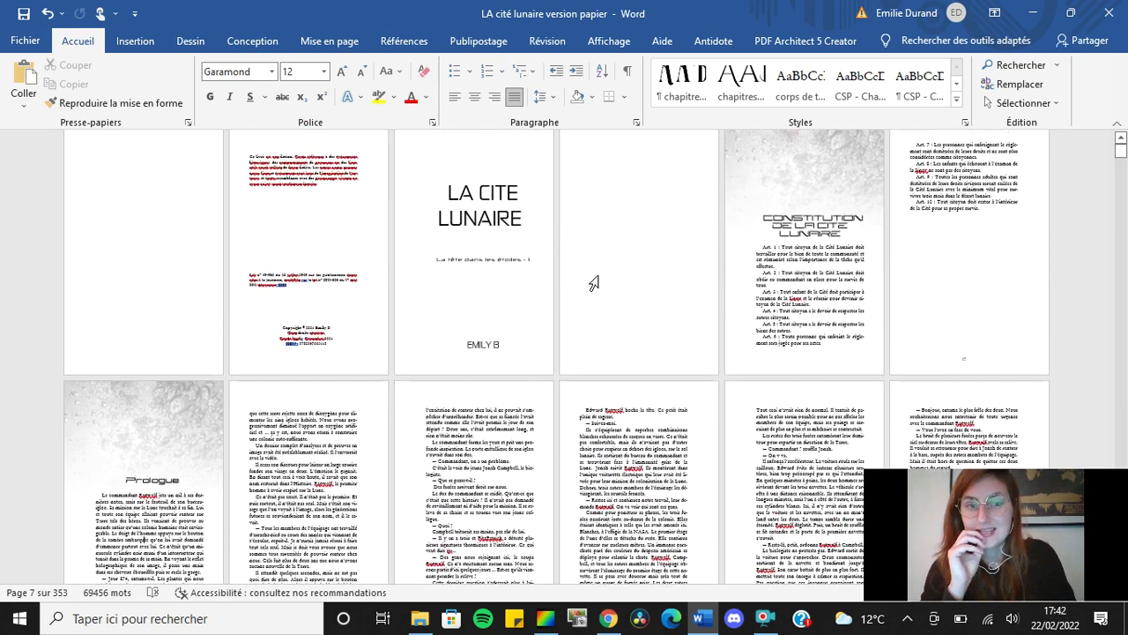
{"action": "double_click", "coordinate": [167, 413]}
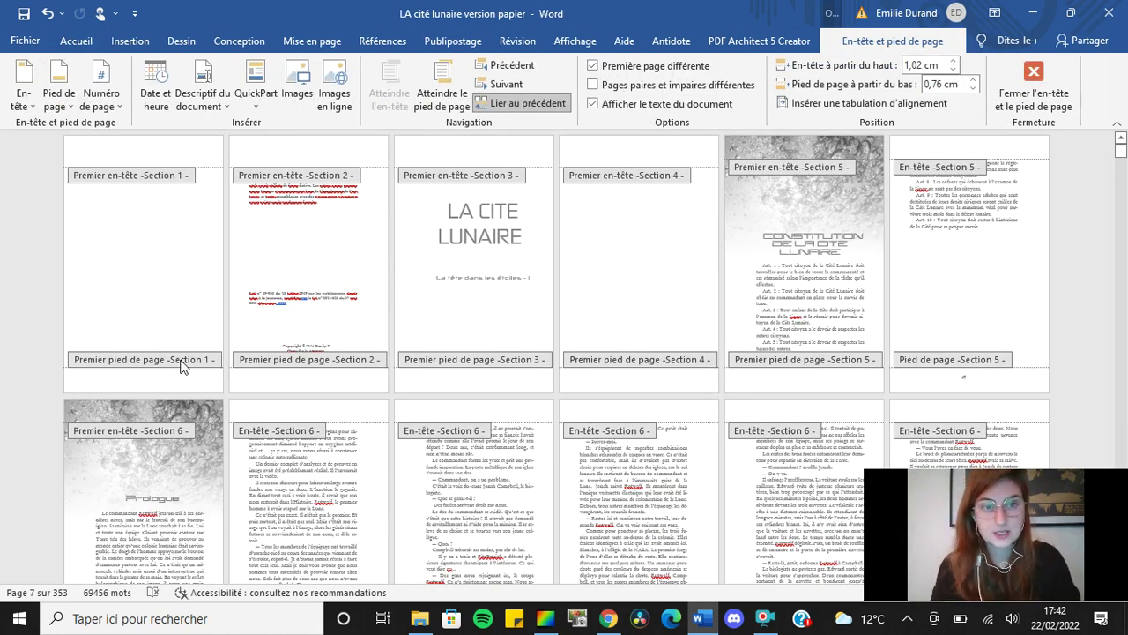
{"action": "right_click", "coordinate": [167, 412]}
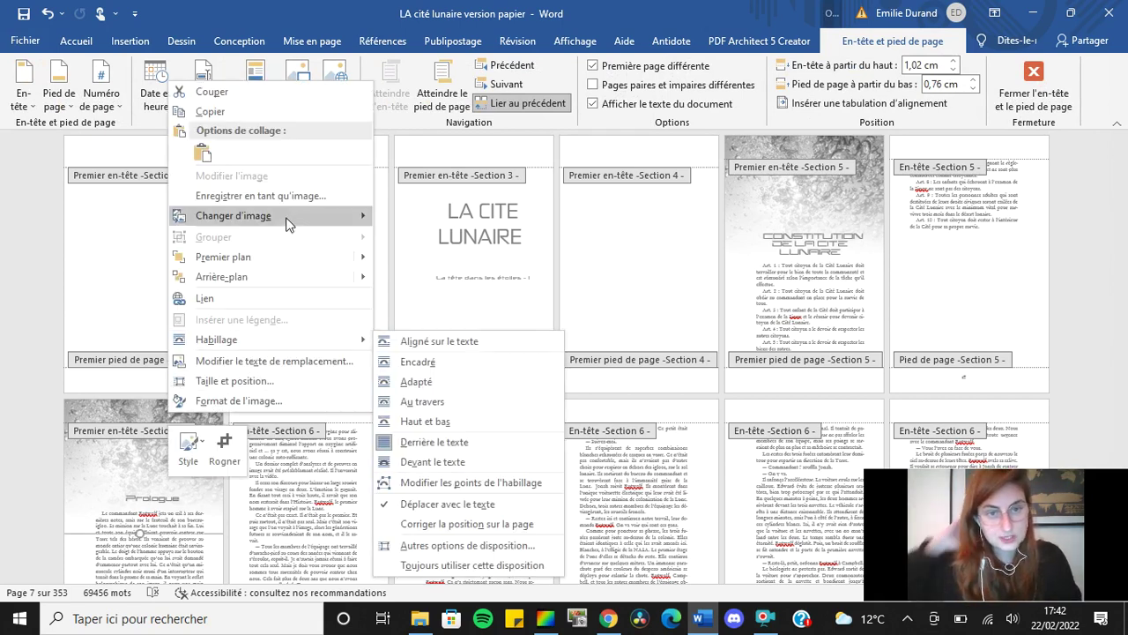
{"action": "mouse_move", "coordinate": [286, 217]}
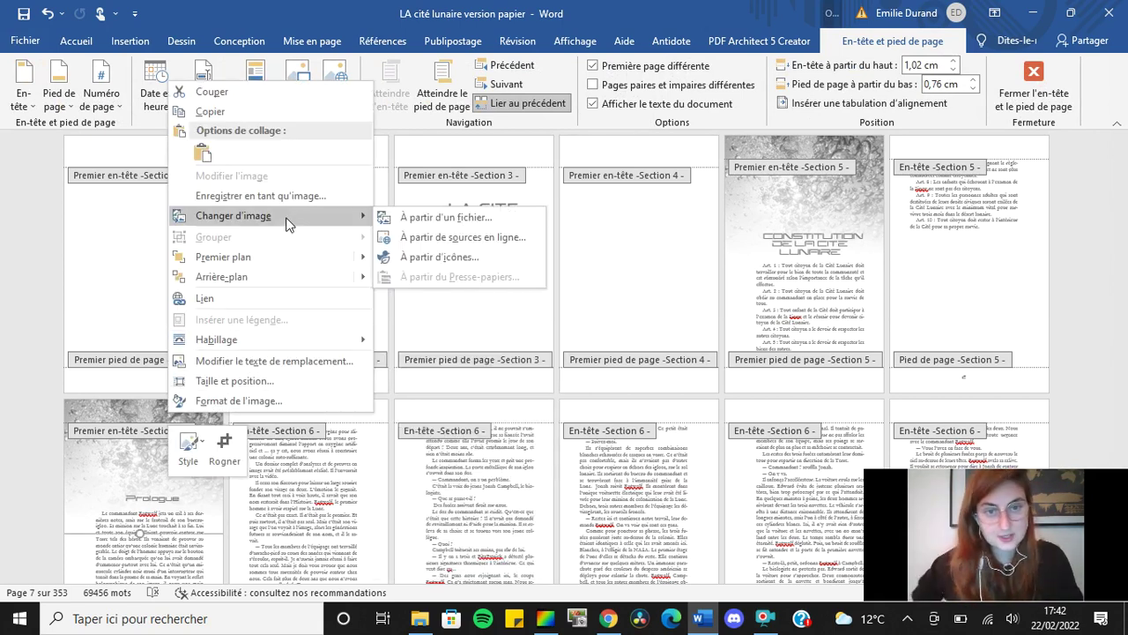
{"action": "left_click", "coordinate": [417, 218]}
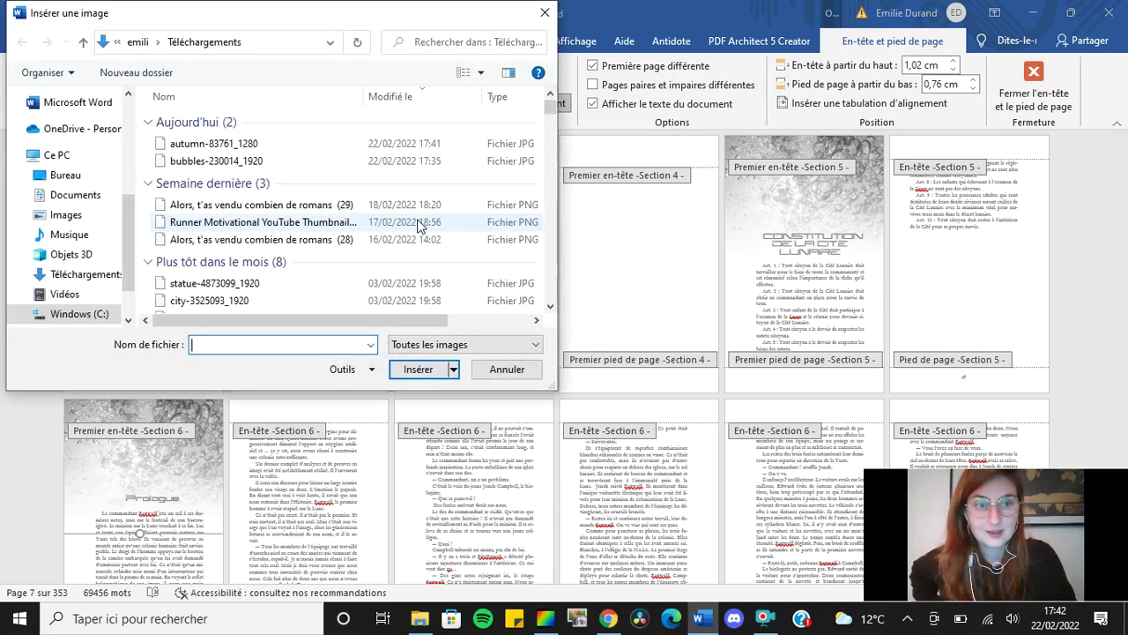
{"action": "left_click", "coordinate": [265, 142]}
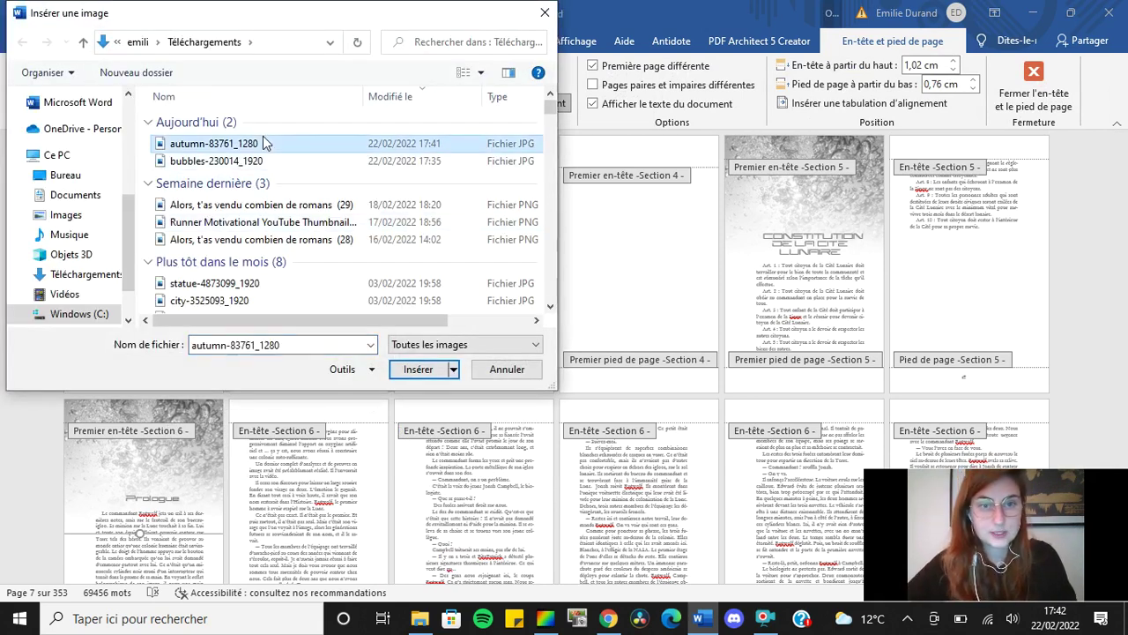
{"action": "left_click", "coordinate": [411, 369]}
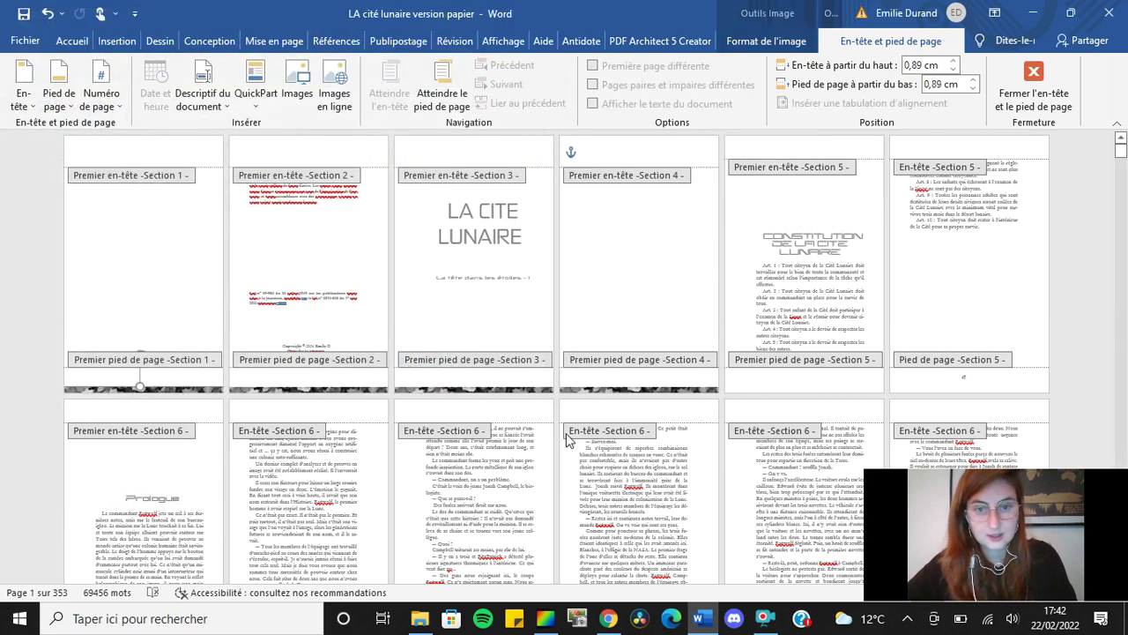
Move the leaves picture up to the Prologue page's upper edge behind the chapter title, and return to the body text
{"action": "scroll", "coordinate": [569, 439], "scroll_direction": "down", "scroll_amount": 2}
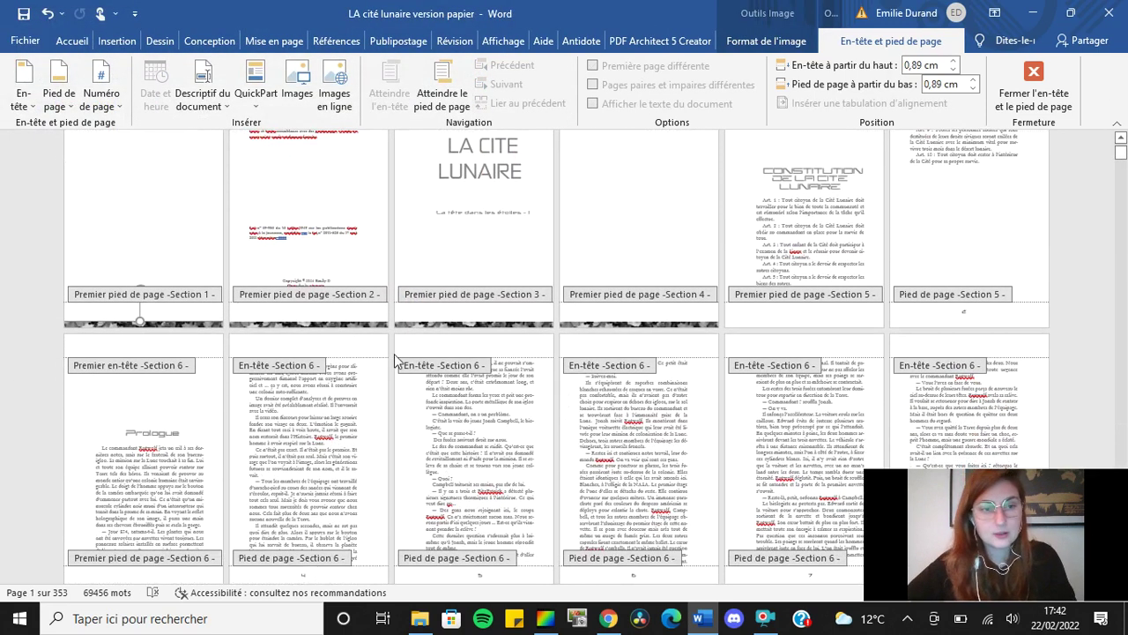
{"action": "left_click_drag", "start_coordinate": [165, 324], "coordinate": [200, 370]}
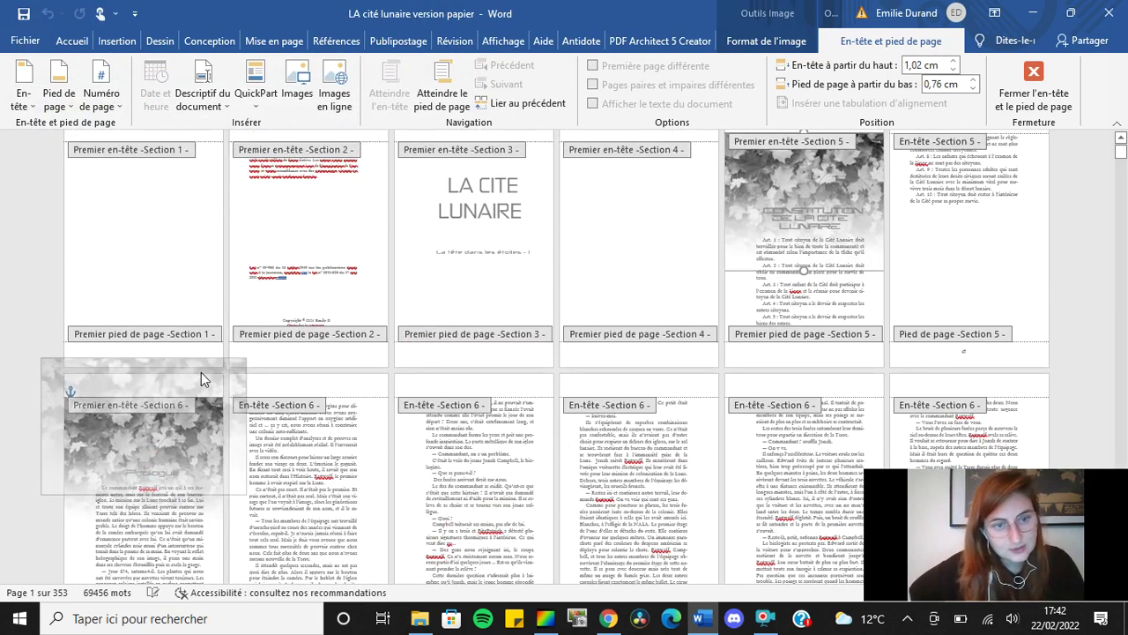
{"action": "left_click_drag", "start_coordinate": [203, 421], "coordinate": [205, 389]}
{"action": "double_click", "coordinate": [290, 442]}
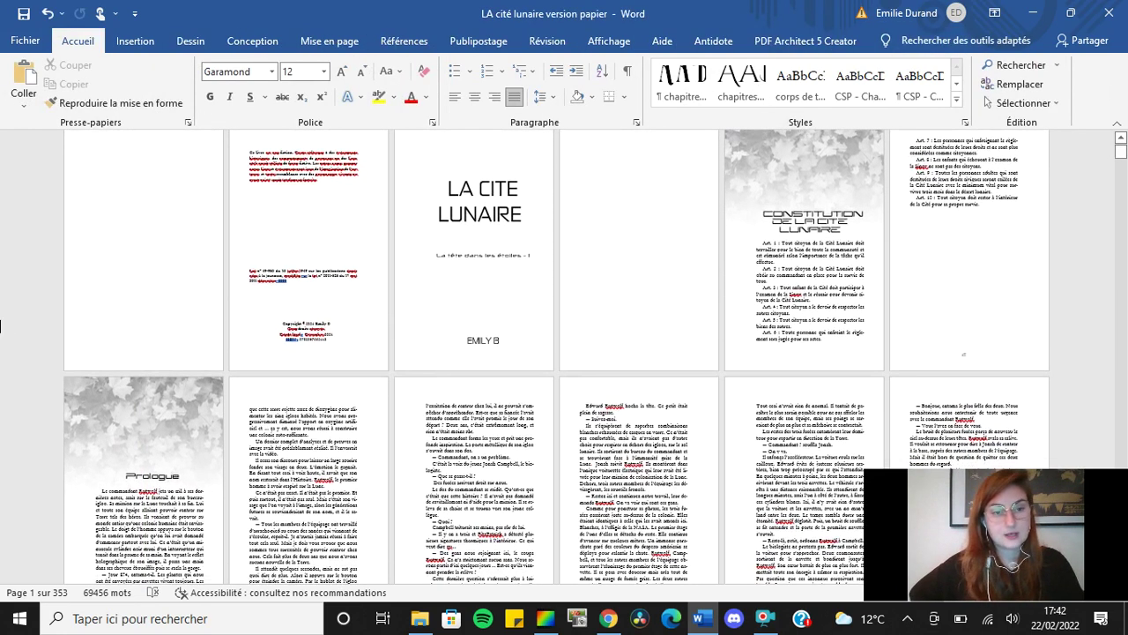
{"action": "double_click", "coordinate": [102, 387]}
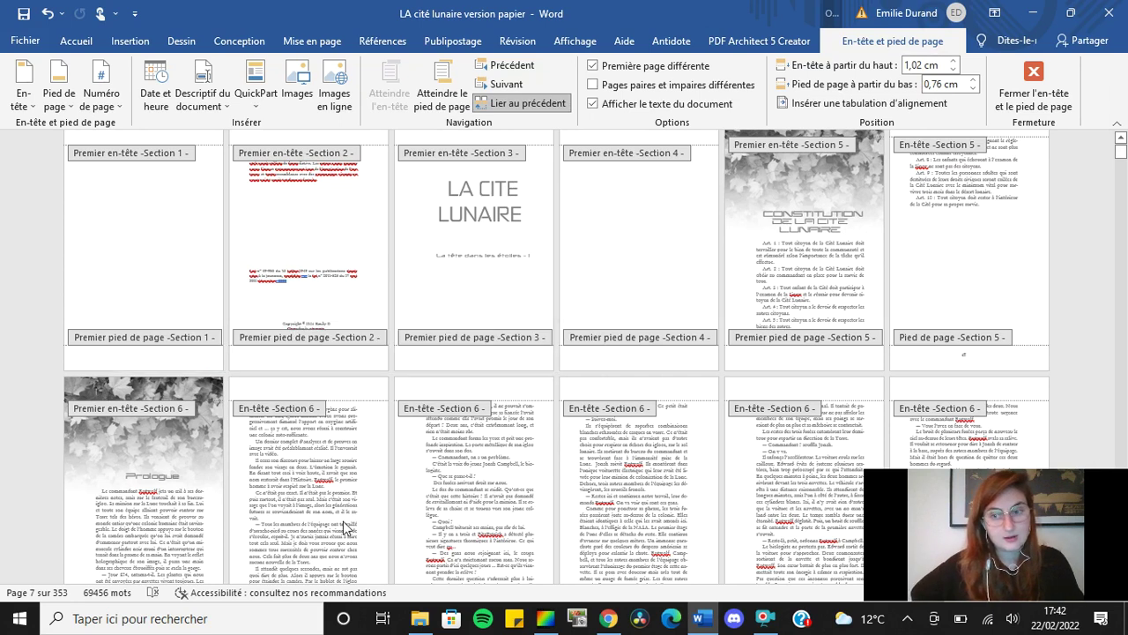
{"action": "double_click", "coordinate": [307, 486]}
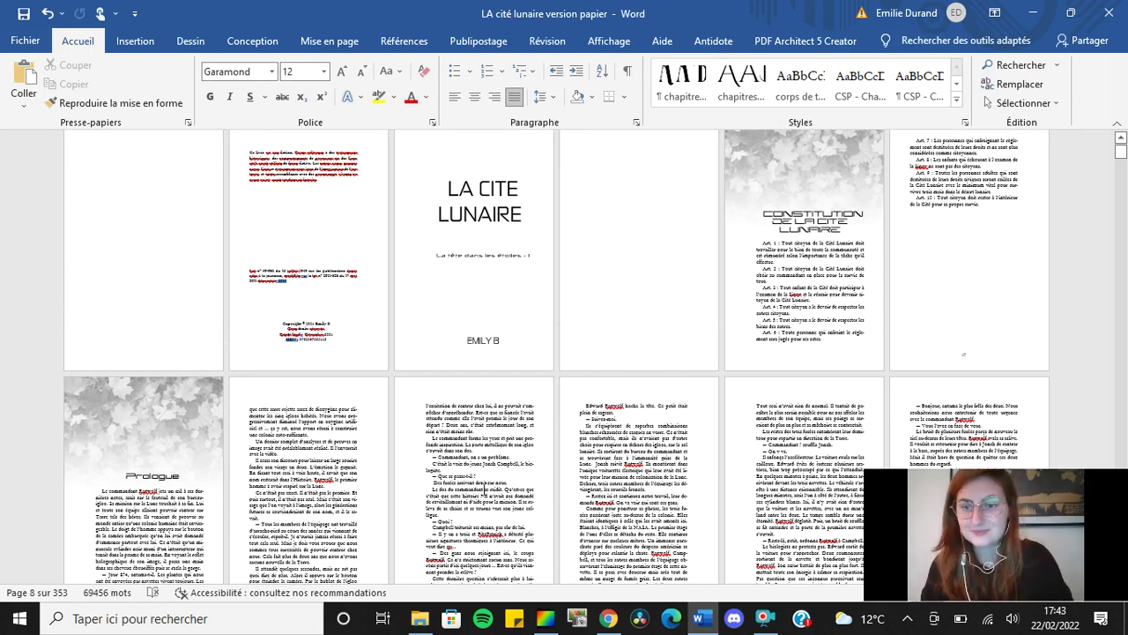
{"action": "left_click_drag", "start_coordinate": [868, 474], "coordinate": [126, 124]}
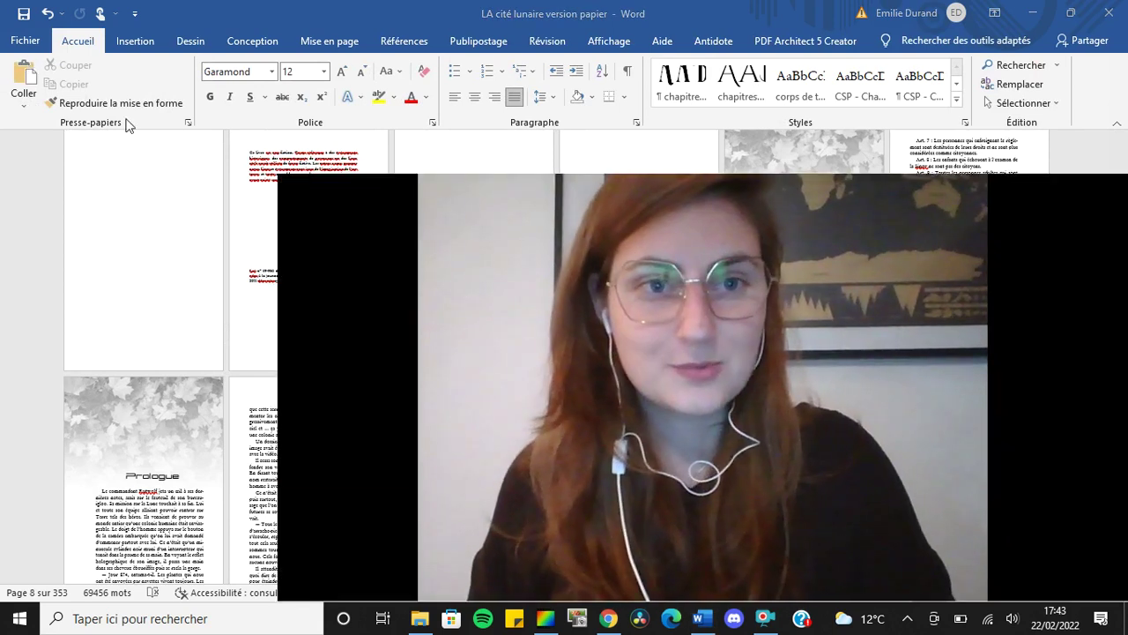
{"action": "left_click_drag", "start_coordinate": [278, 176], "coordinate": [3, 7]}
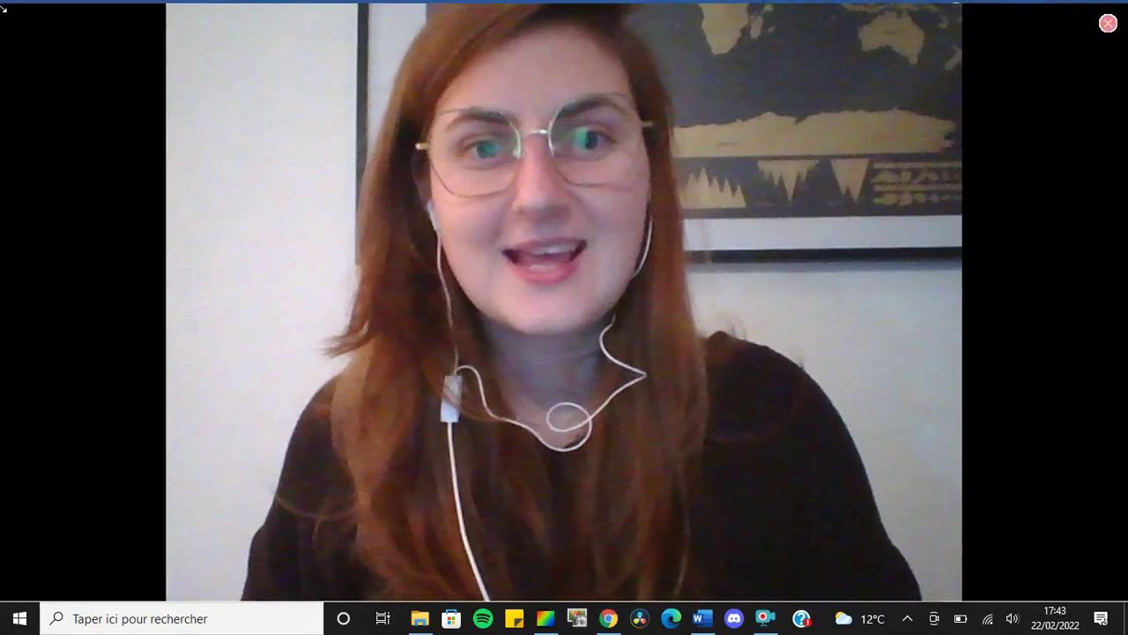